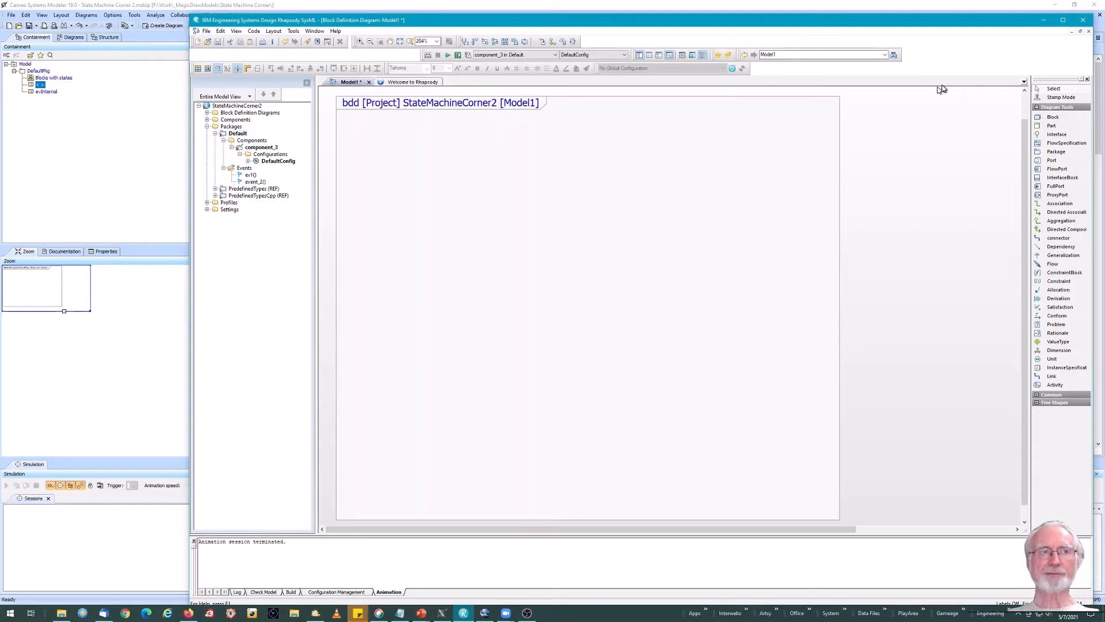
- Add a block named BasicSyntax near the upper area of the block definition diagram and enlarge its shape
left_click(1048, 118)
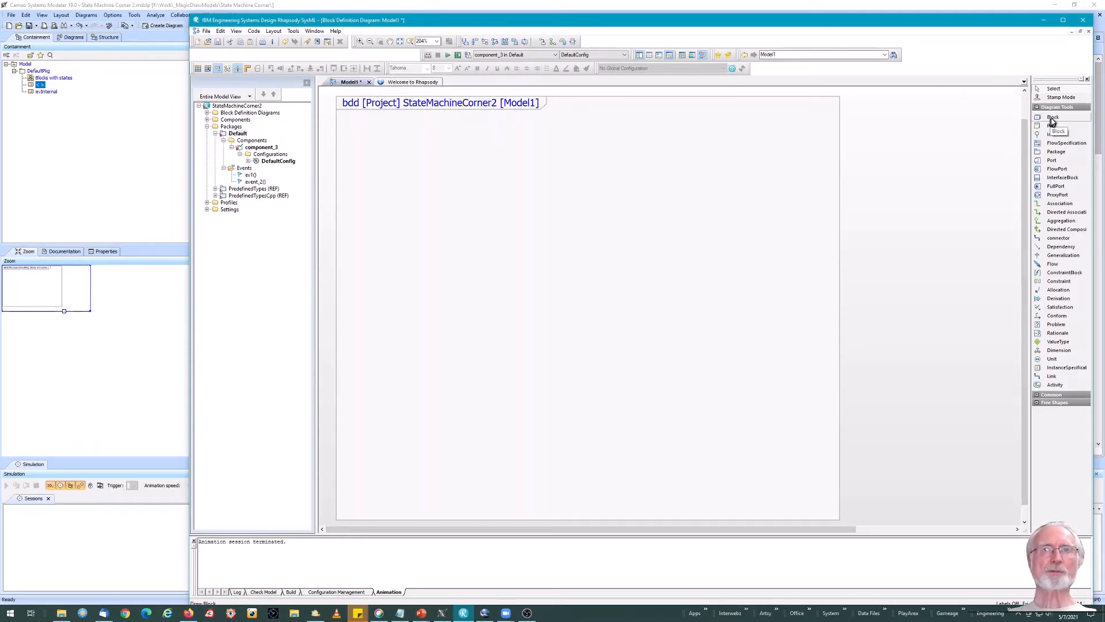
left_click(446, 195)
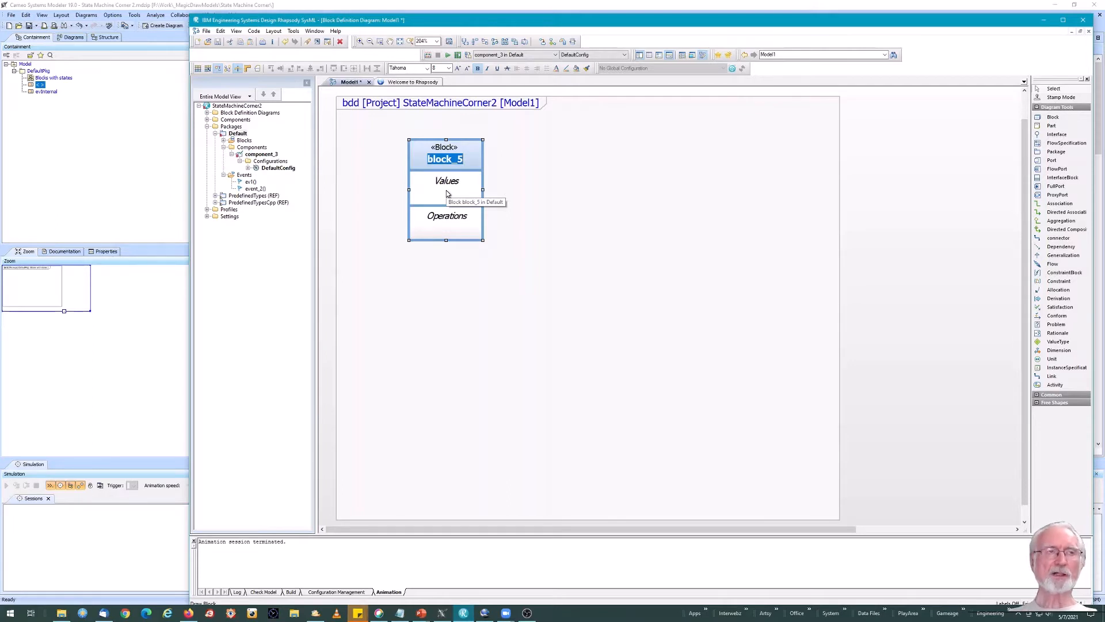
type("Basic")
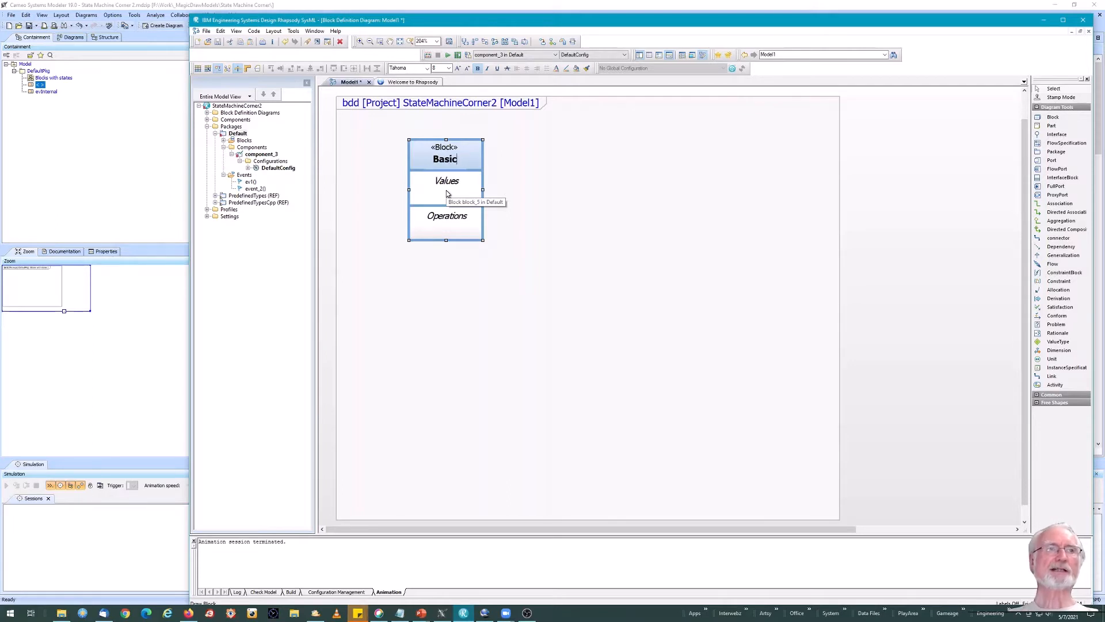
type("Syntax")
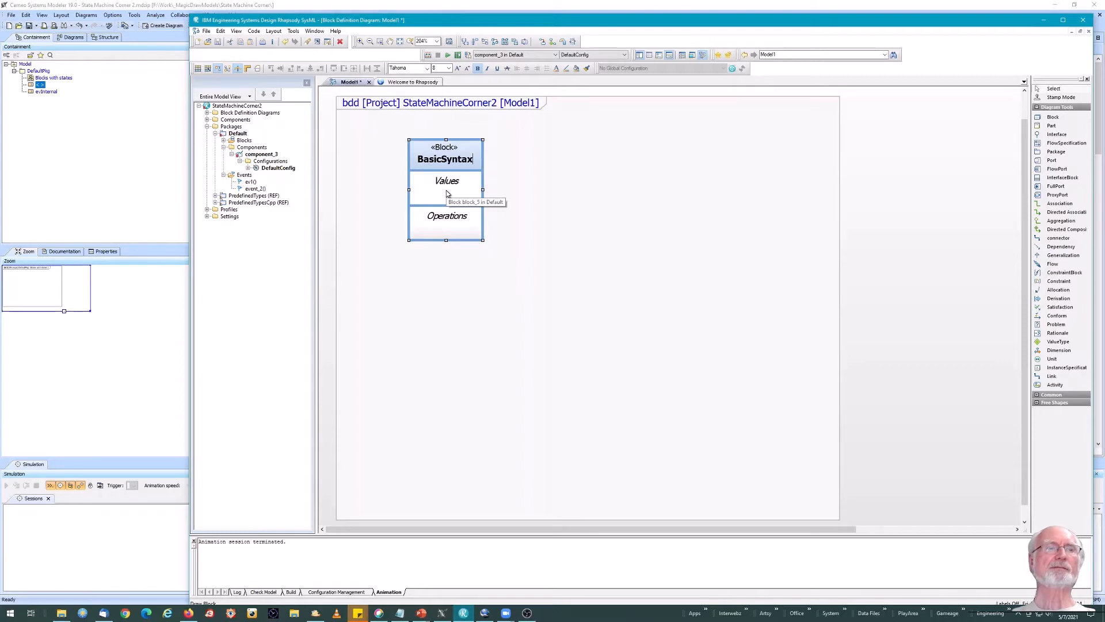
left_click(491, 246)
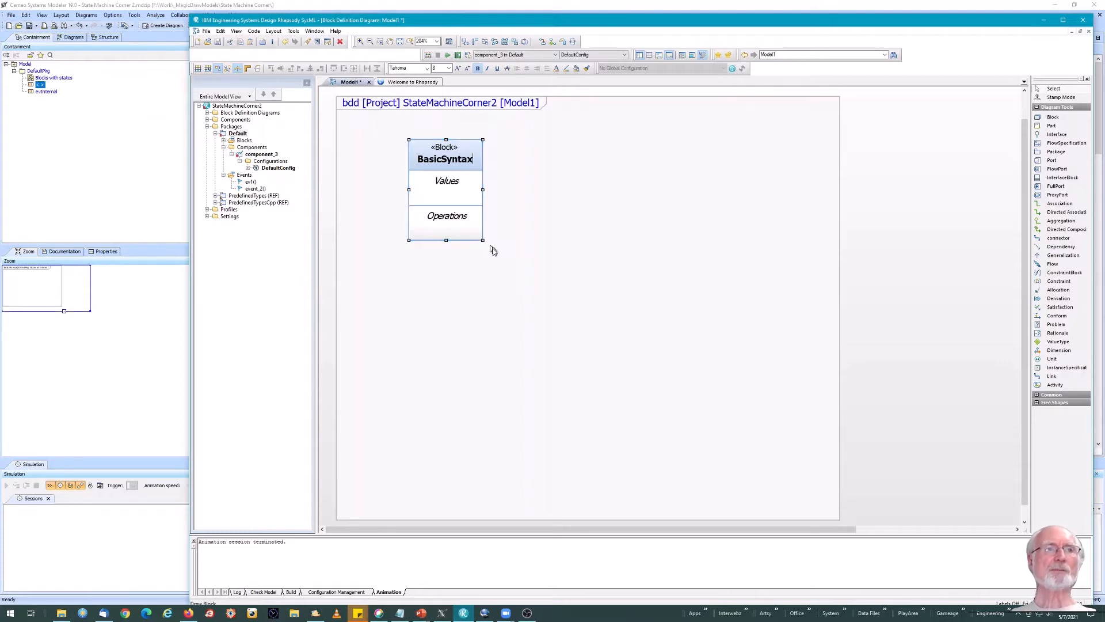
mouse_move(485, 239)
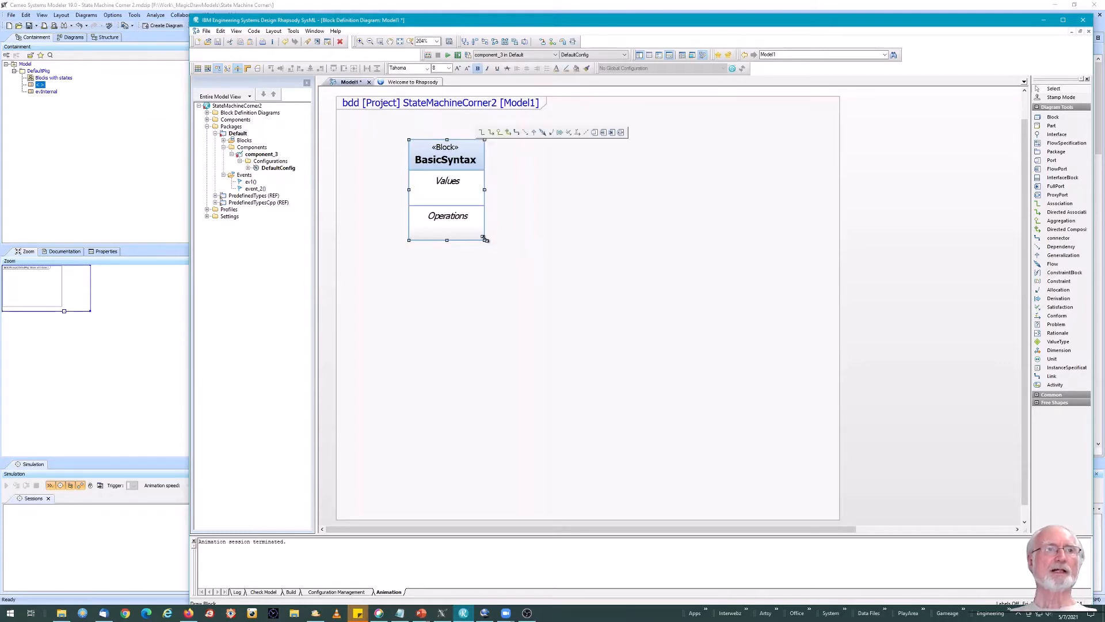
left_click_drag(485, 238, 515, 281)
- Add a value property named x of type int to the BasicSyntax block
double_click(476, 203)
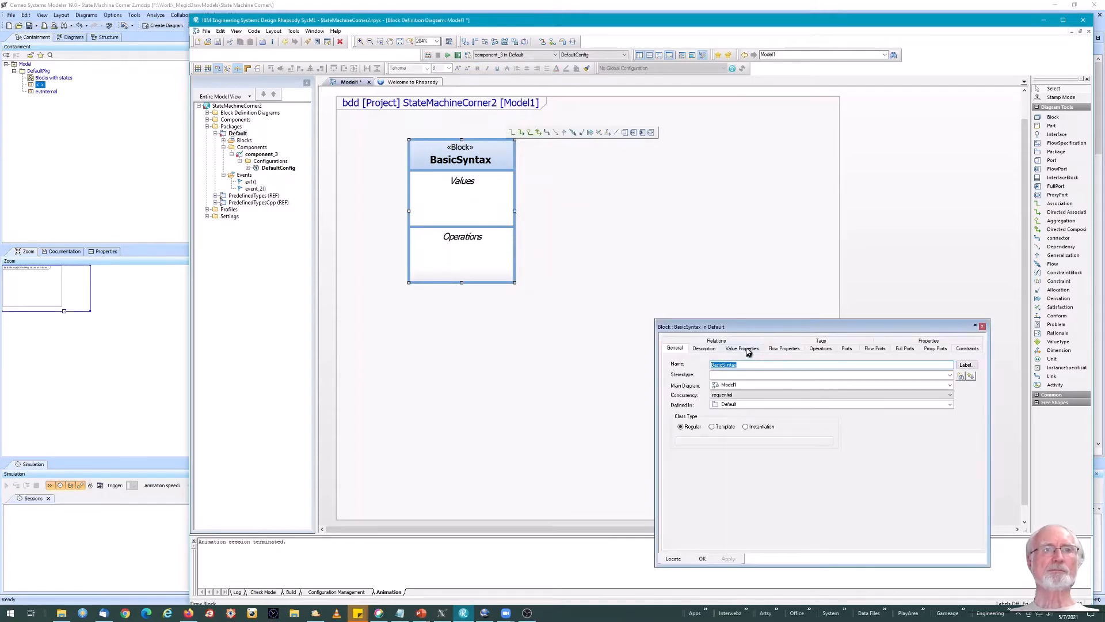
left_click(742, 348)
left_click(694, 382)
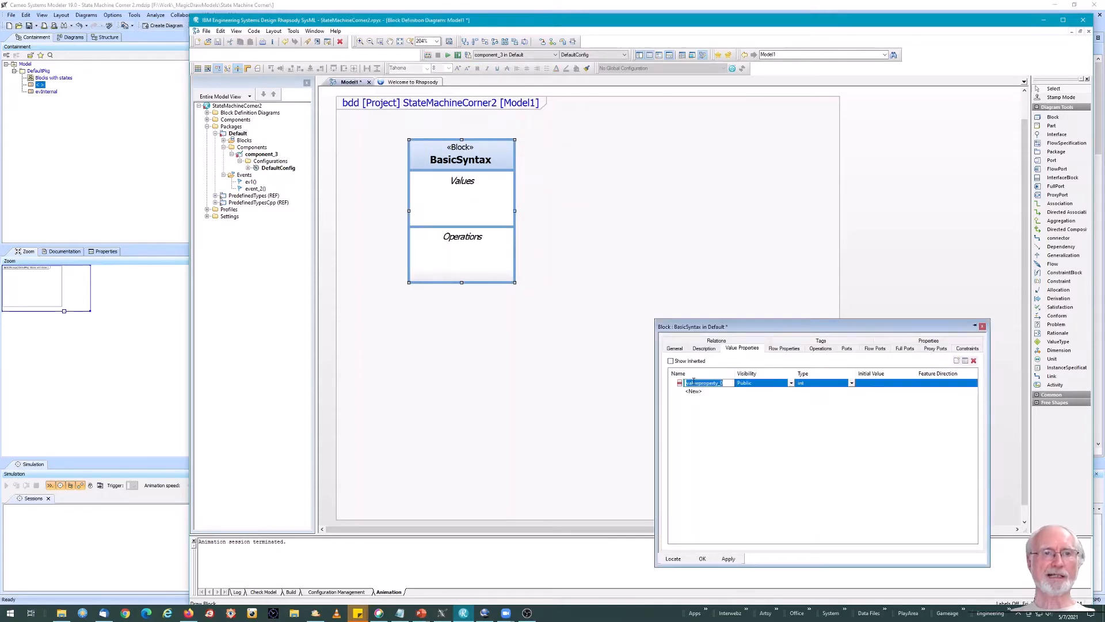
type("x")
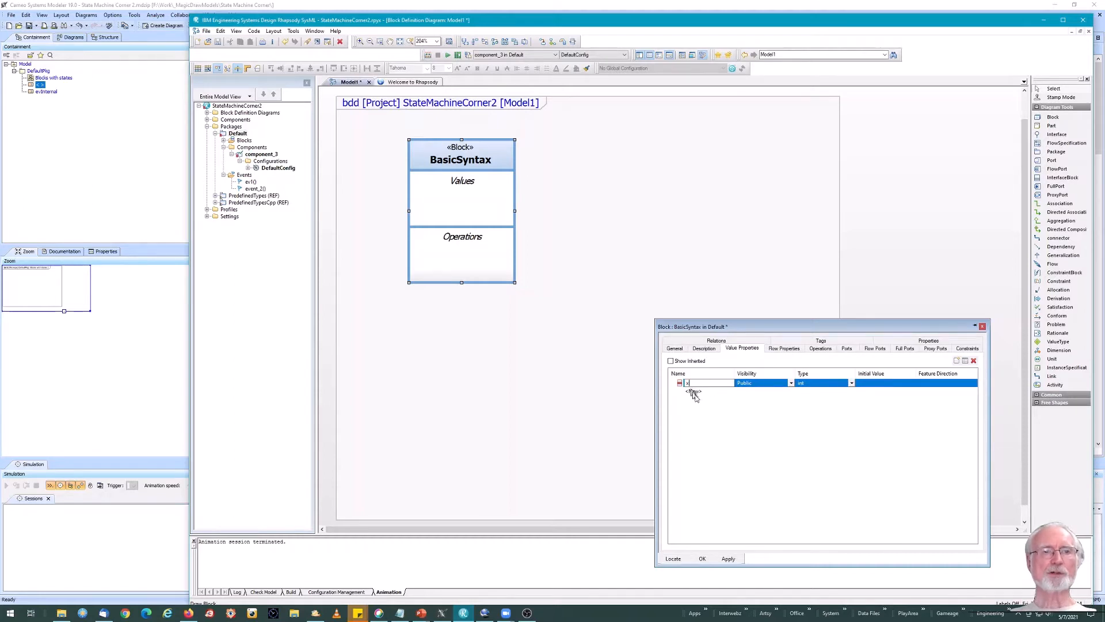
left_click(702, 559)
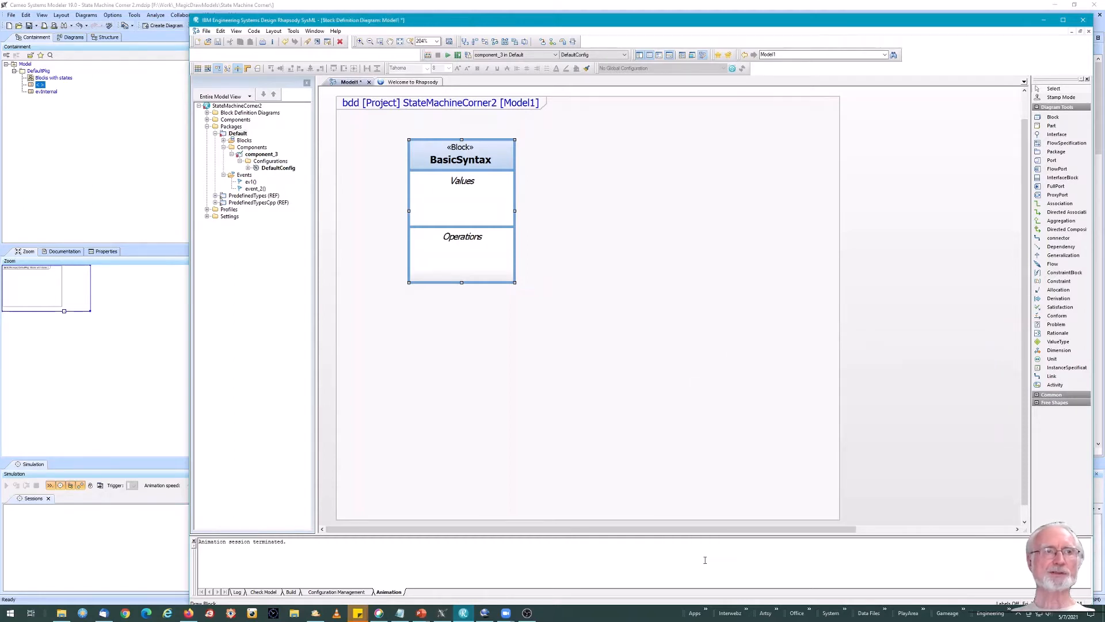
- Create a new statechart for the BasicSyntax block
right_click(506, 153)
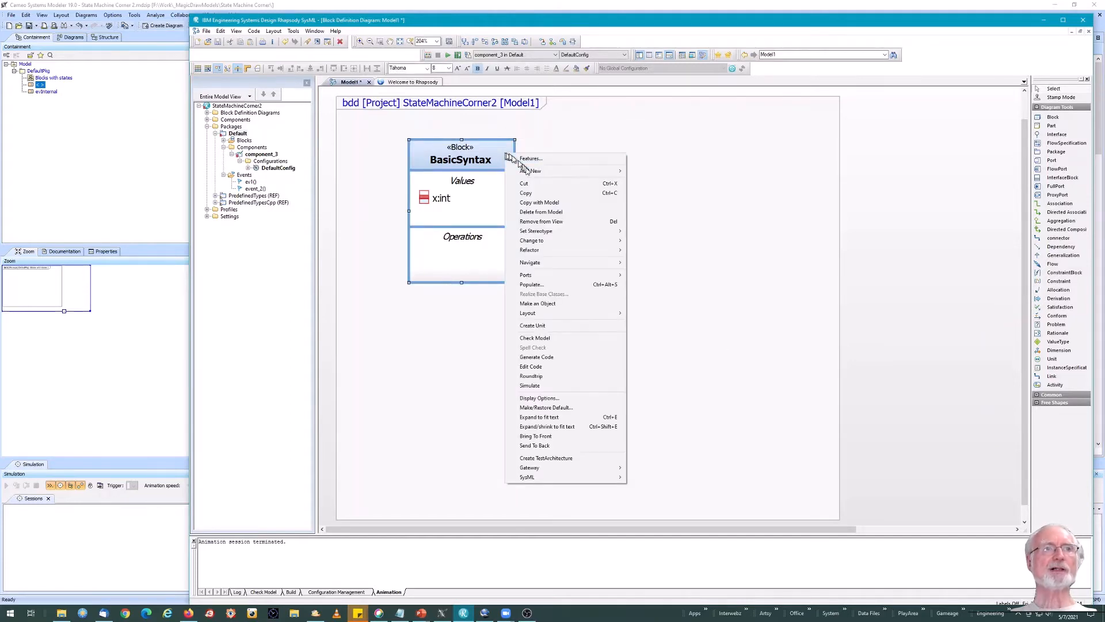
mouse_move(528, 171)
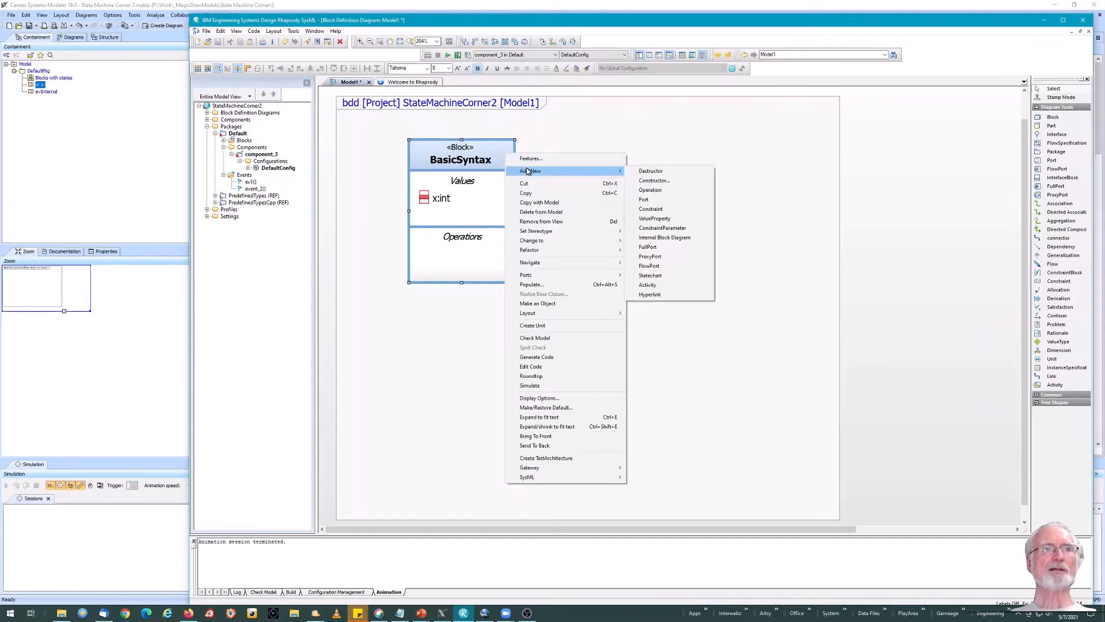
left_click(692, 275)
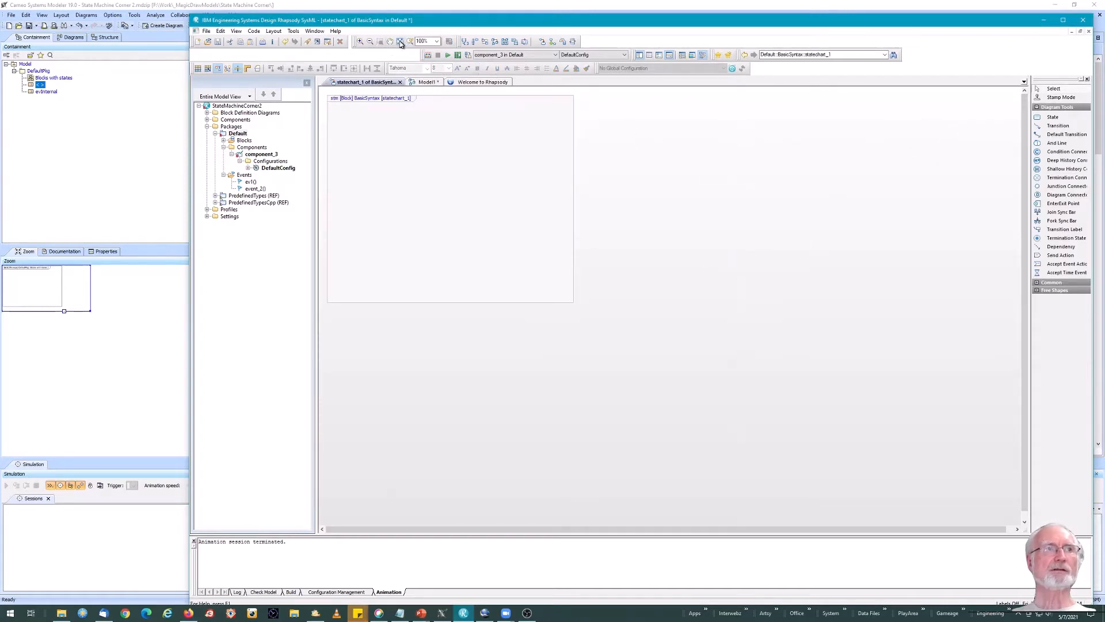
- Draw a large state named Predecessor in the left half of the statechart
left_click(400, 42)
left_click(1053, 117)
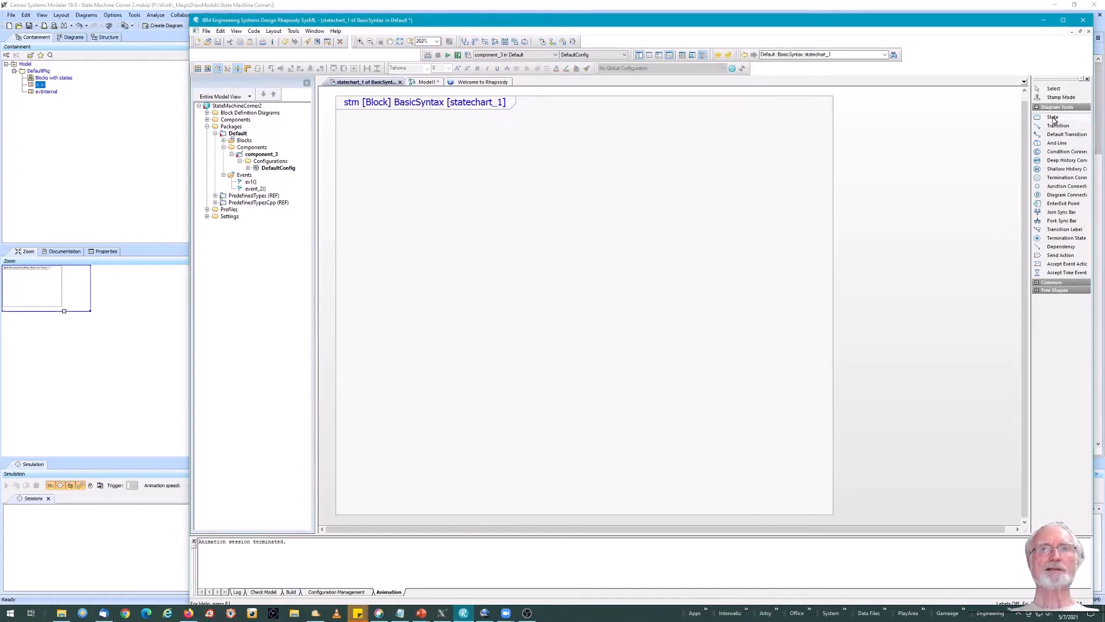
left_click_drag(367, 208, 595, 337)
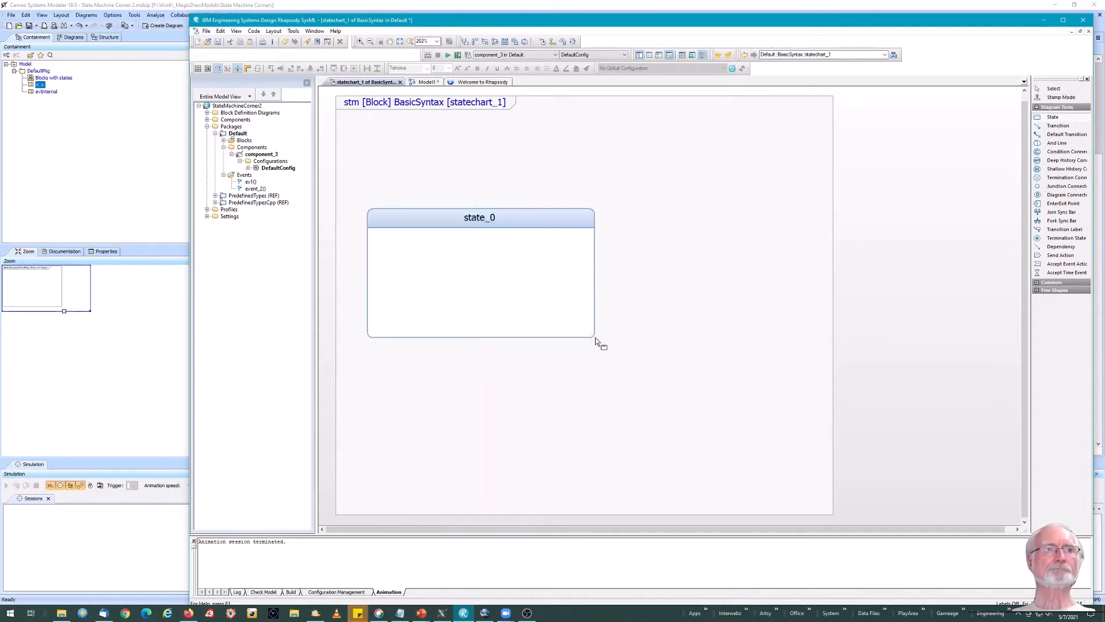
type("Pred")
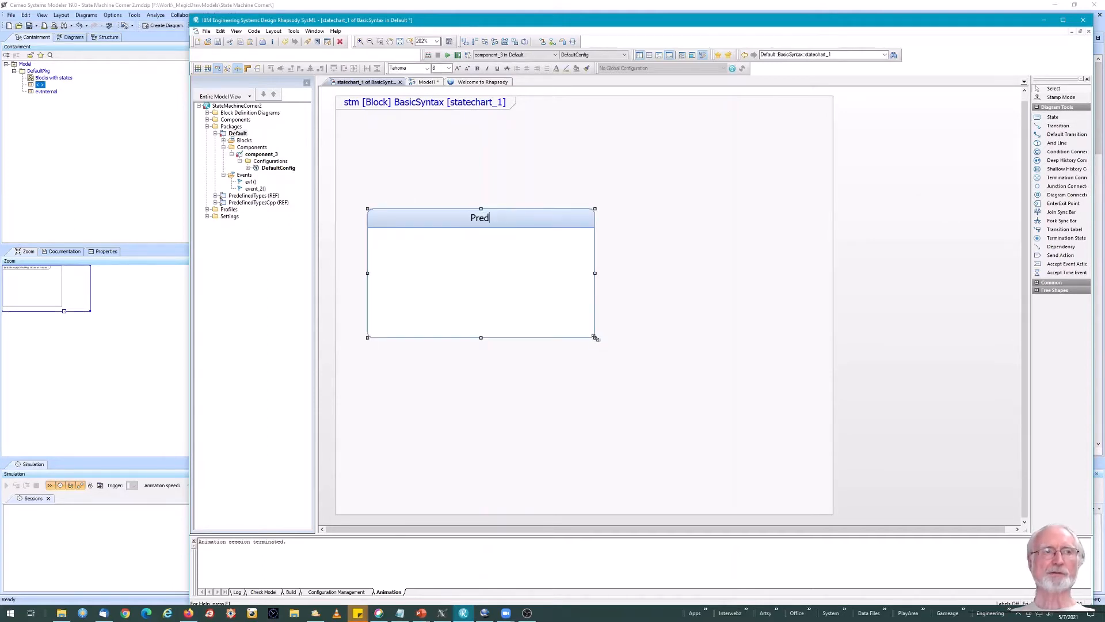
type("ecessor")
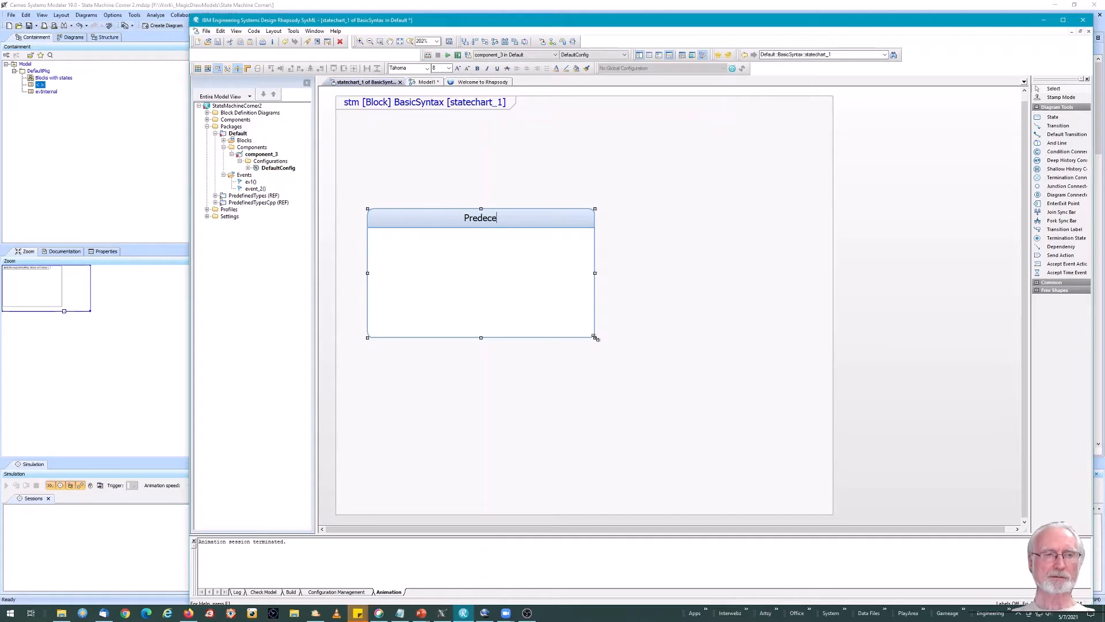
left_click(673, 331)
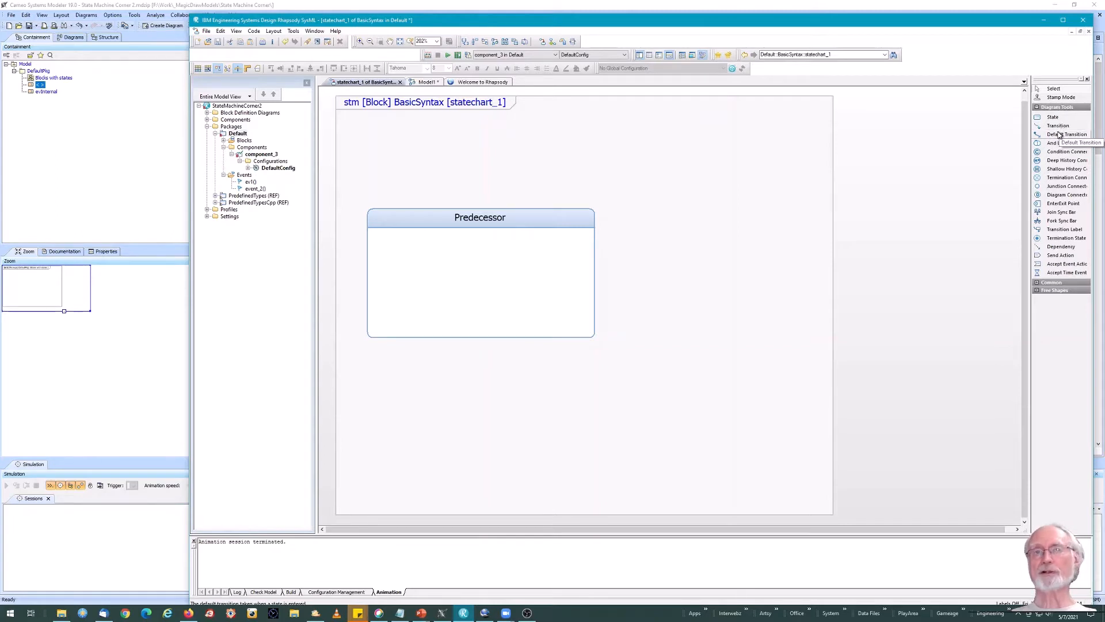
- Draw a default transition from above into the Predecessor state and label it with the action /x=0;
left_click(1059, 135)
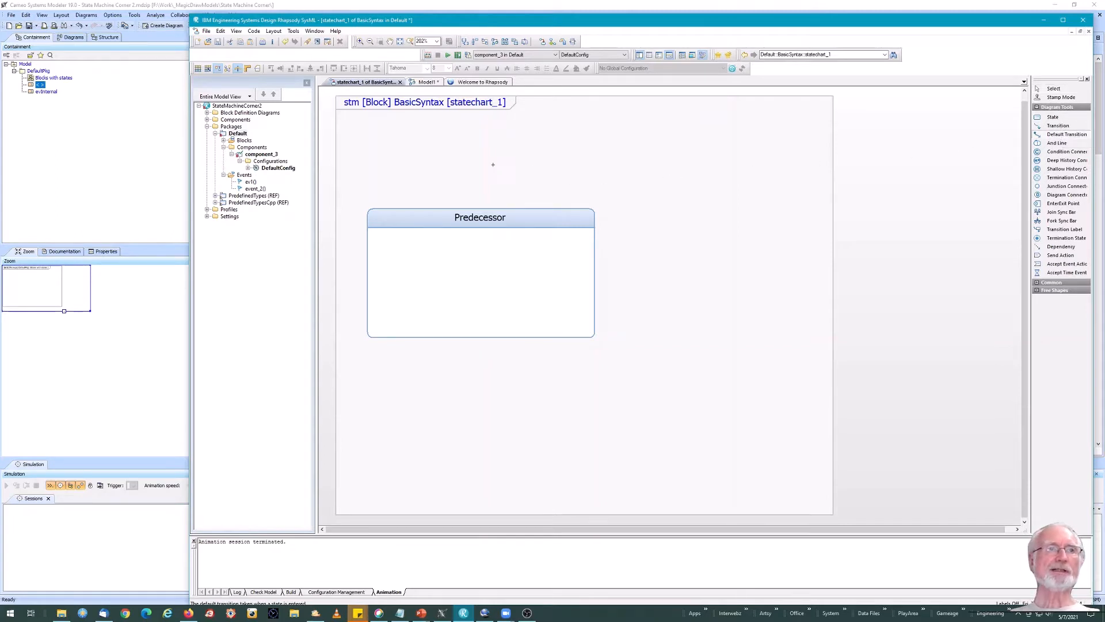
left_click(493, 165)
left_click(493, 219)
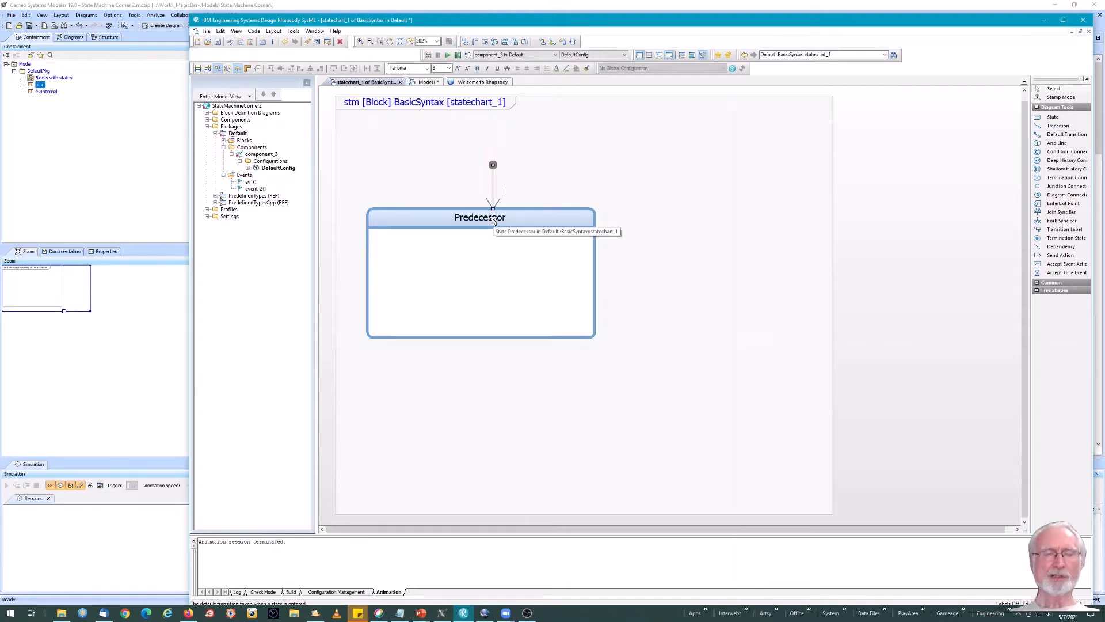
type("/")
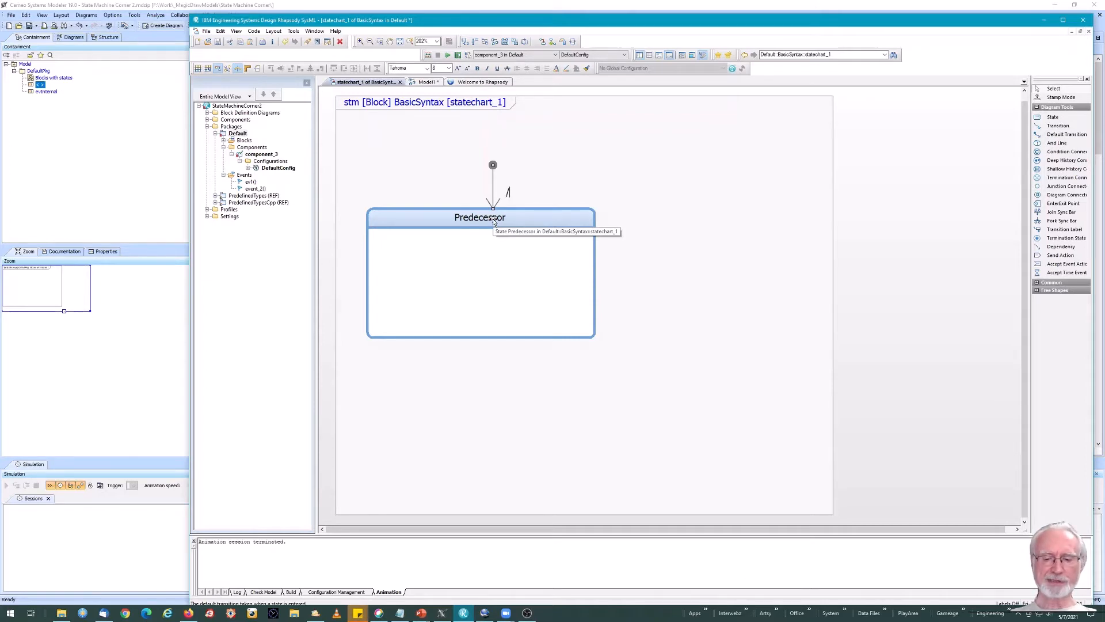
type("x=0;")
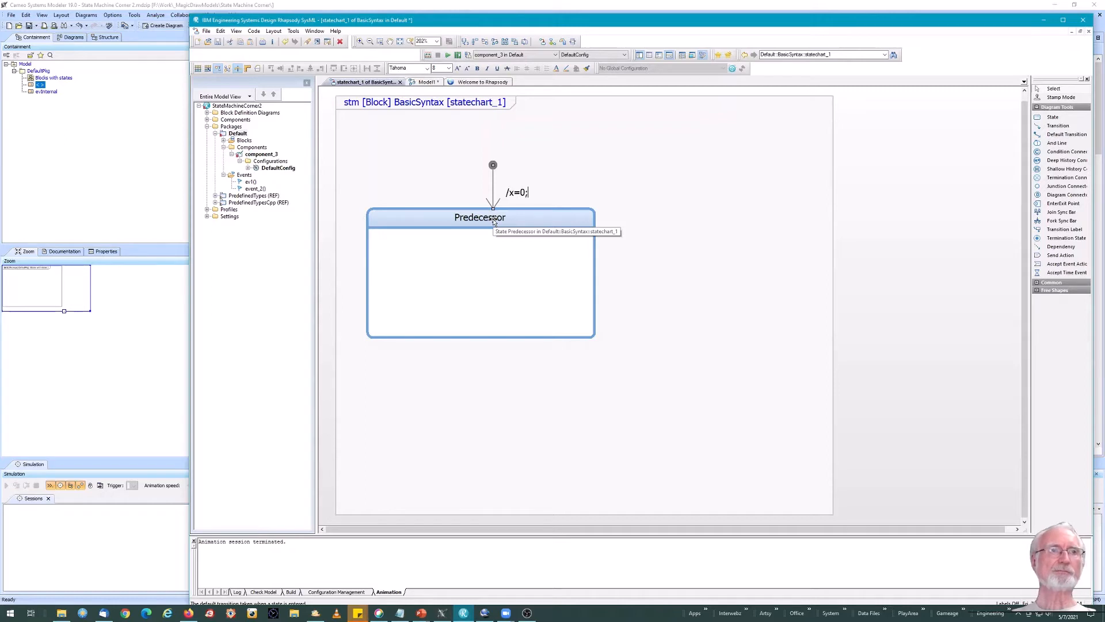
left_click(678, 267)
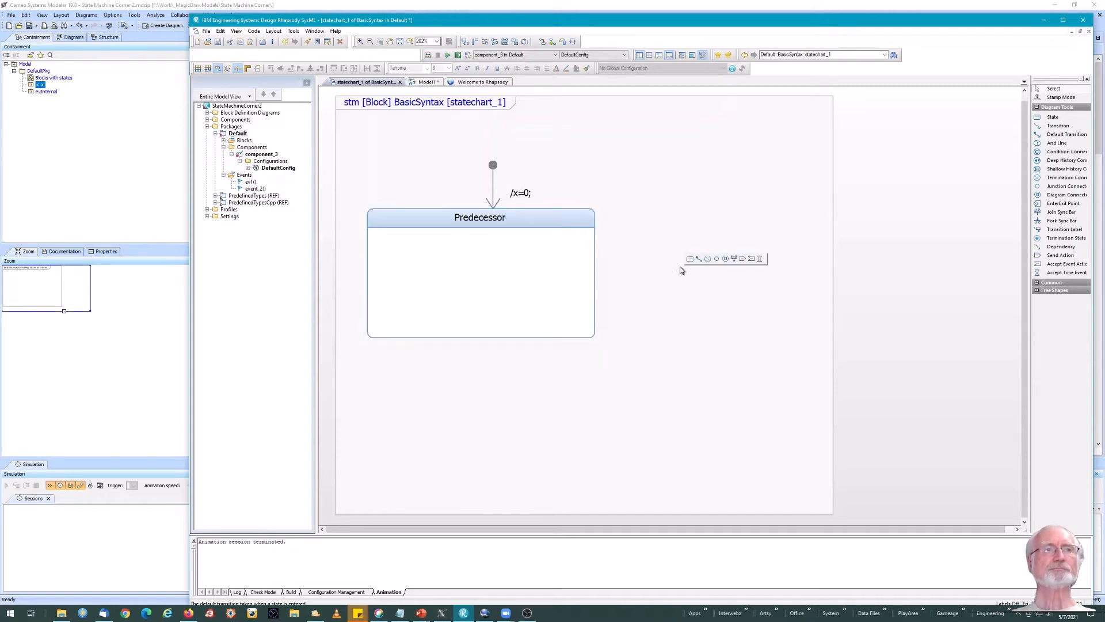
- Set the Predecessor state's entry action to std::cout << "Entry action" << std::endl;
double_click(558, 225)
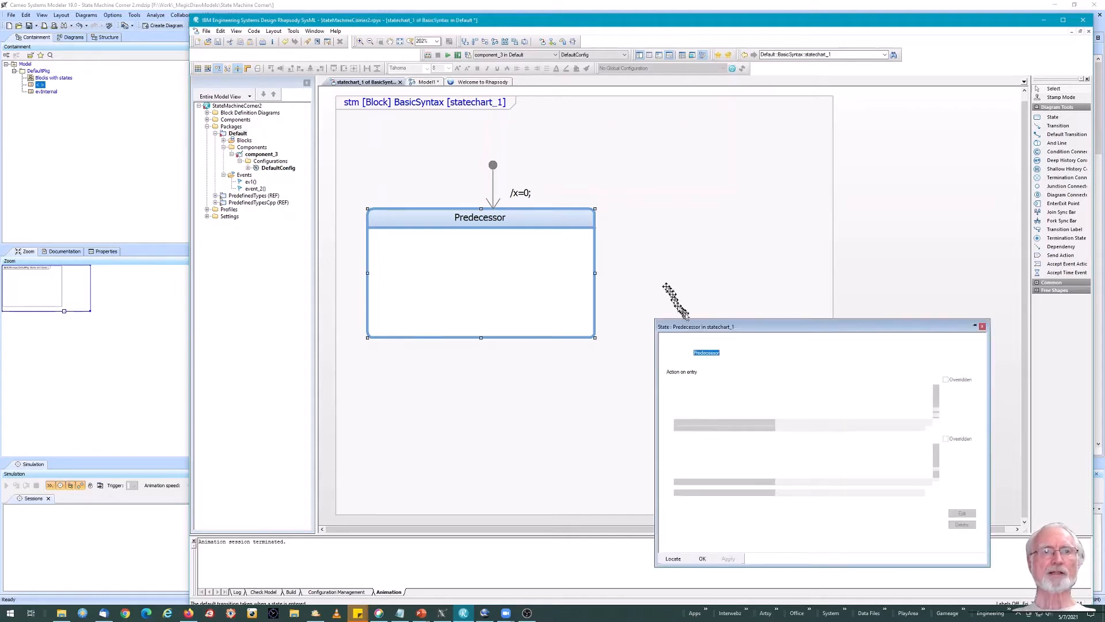
left_click_drag(694, 329, 659, 187)
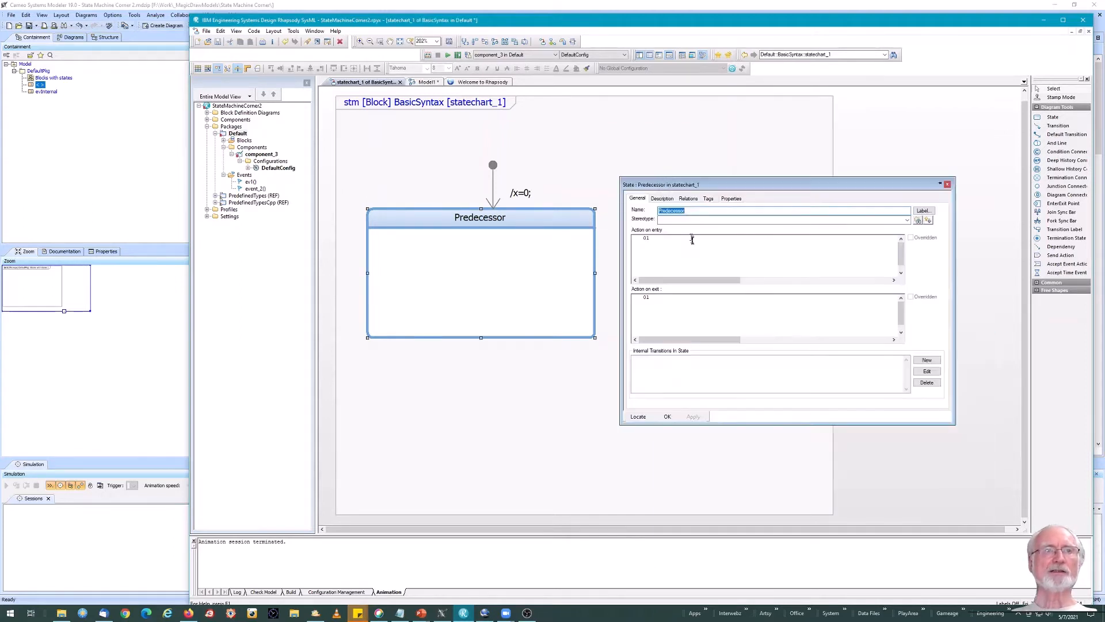
left_click(656, 243)
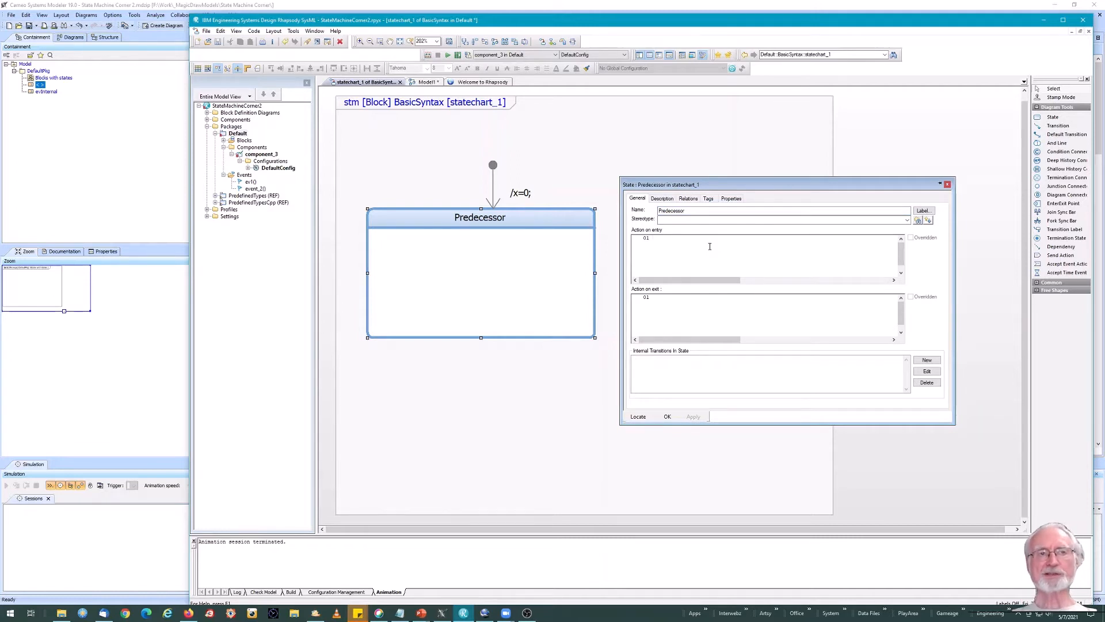
type("std::cout")
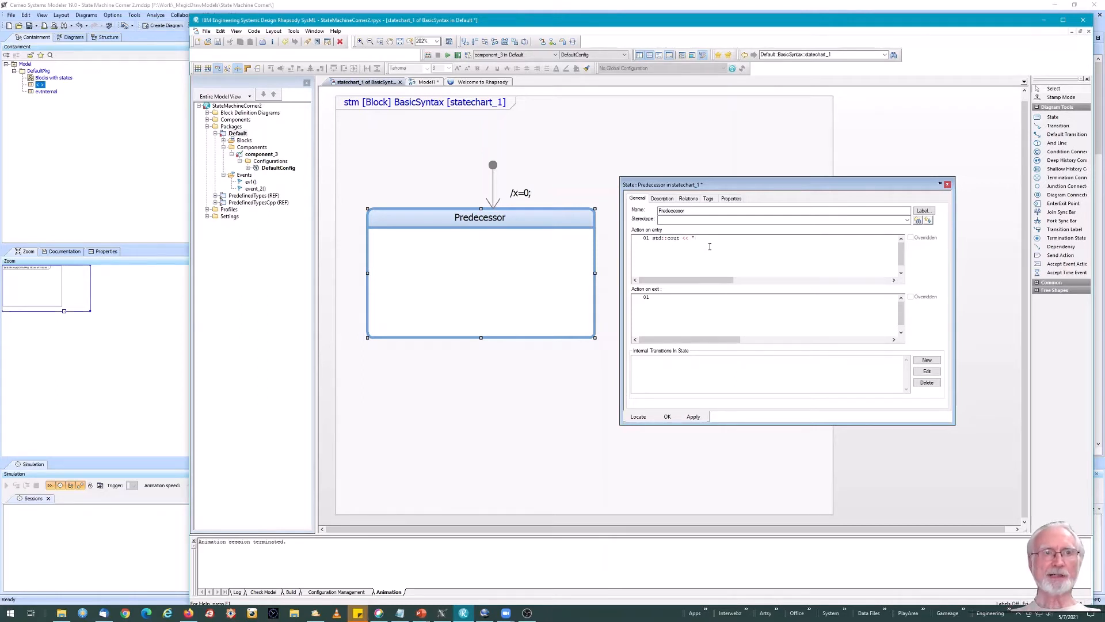
type("<< \"")
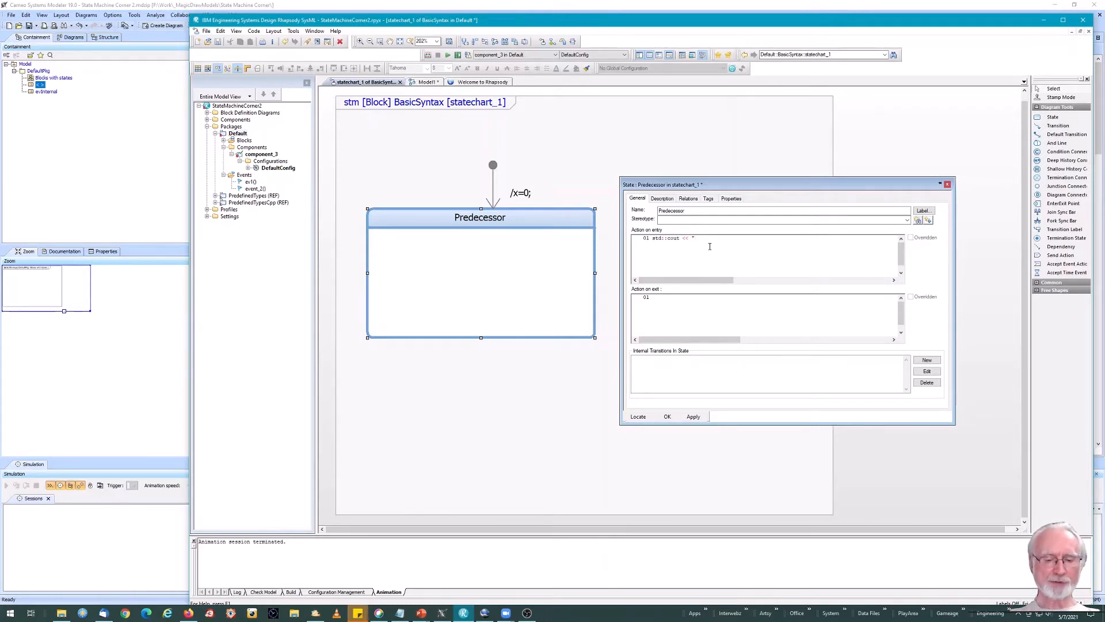
type("Entry acti")
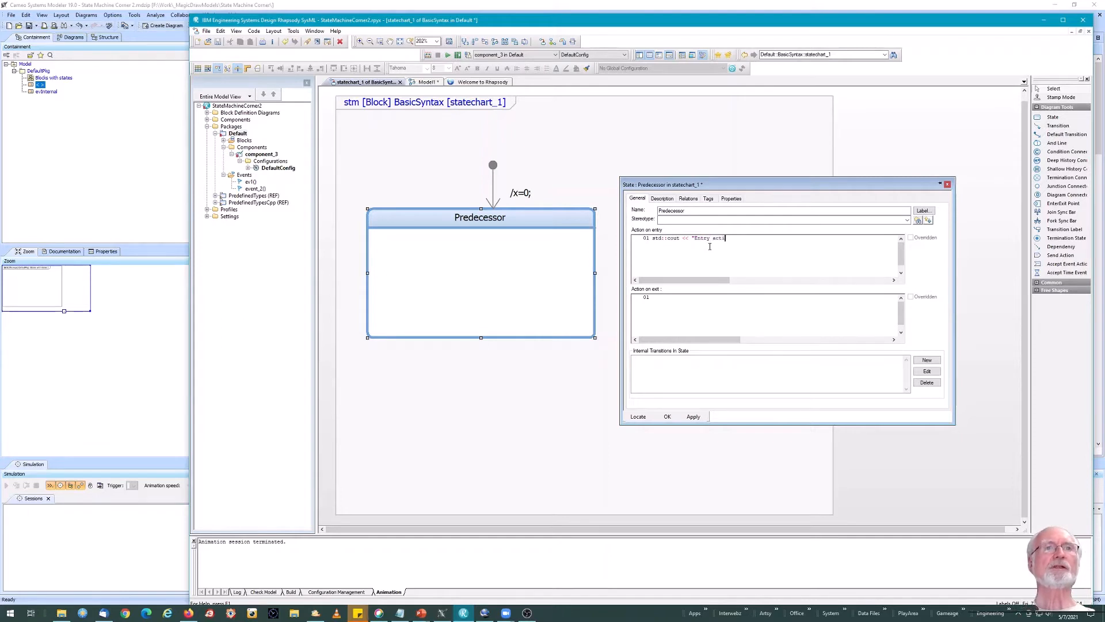
type("on\" ")
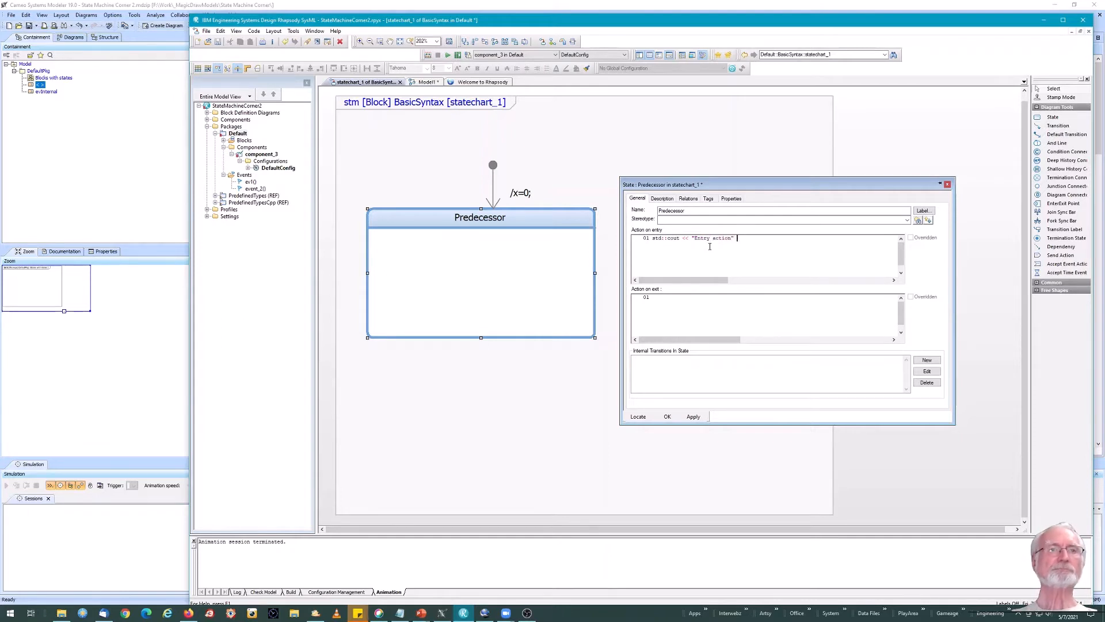
type("<< std::endl;")
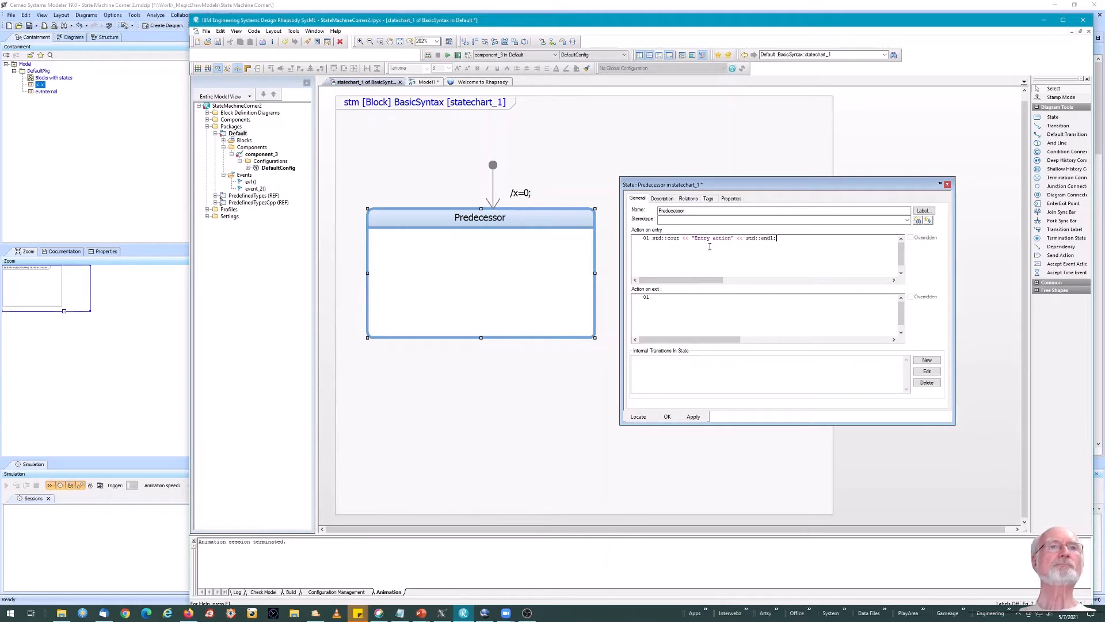
- Set the Predecessor state's exit action to std::cout << "Exit Action" << std::endl;
left_click(661, 300)
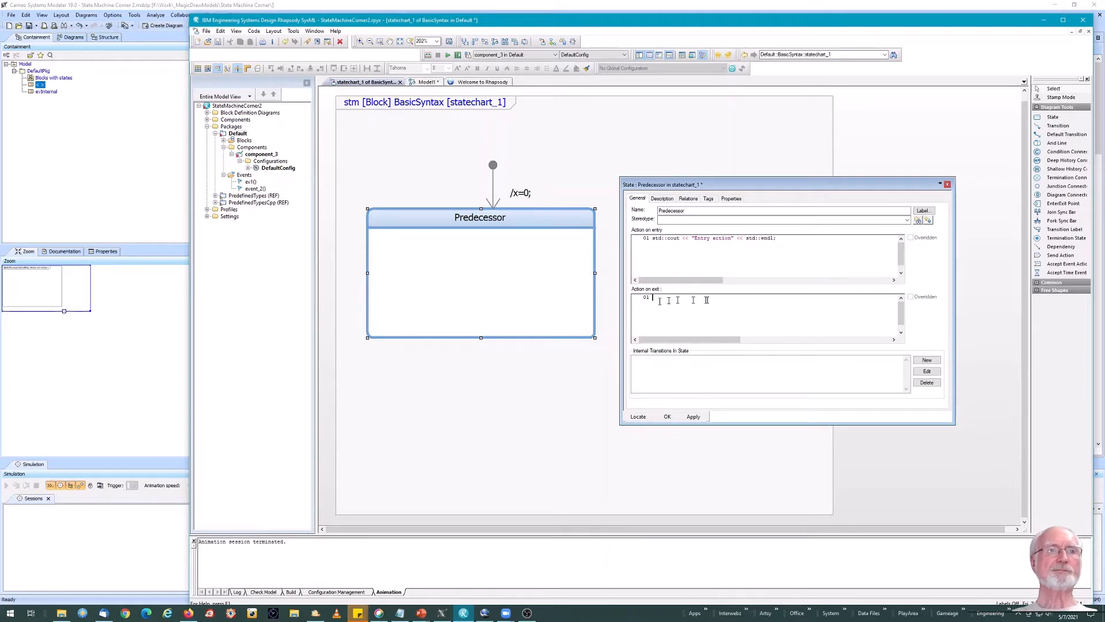
type("std::cout <<")
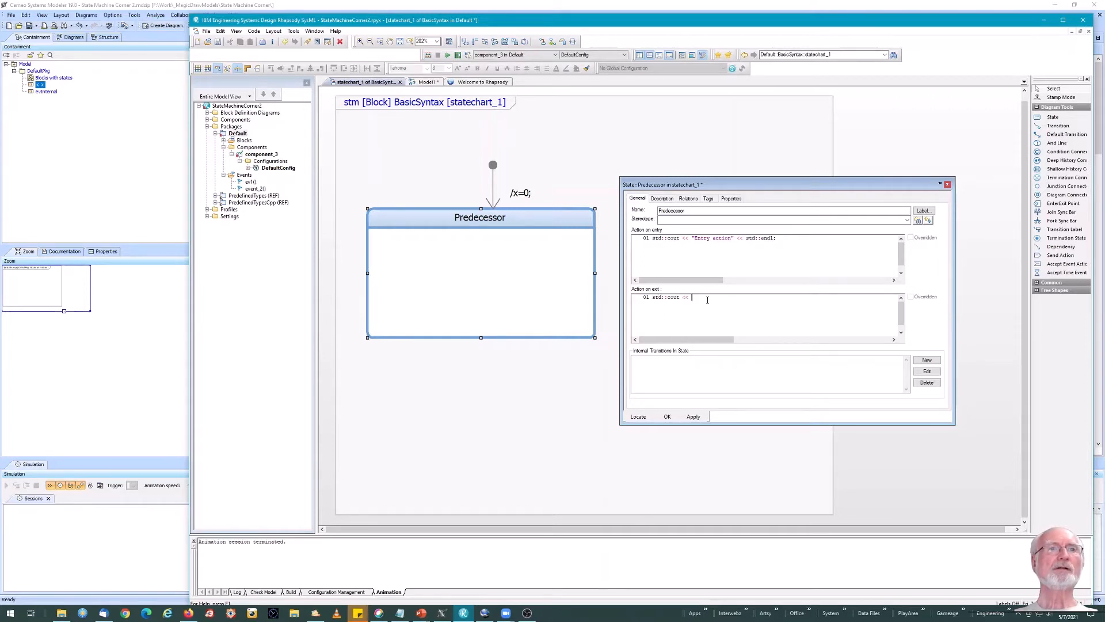
type(" \"Exit")
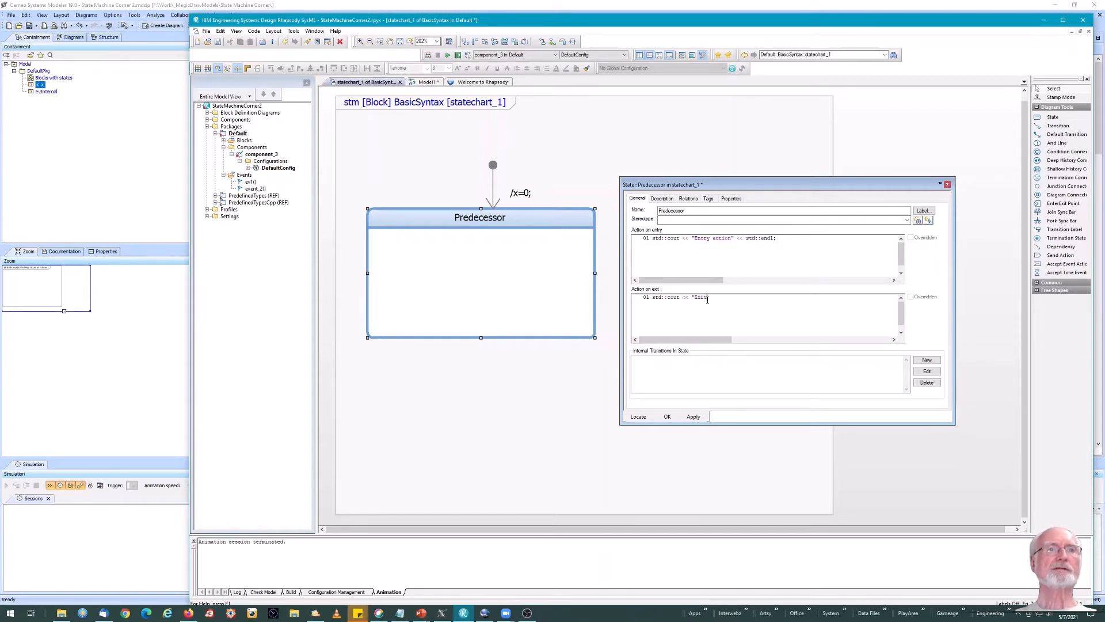
type(" Action")
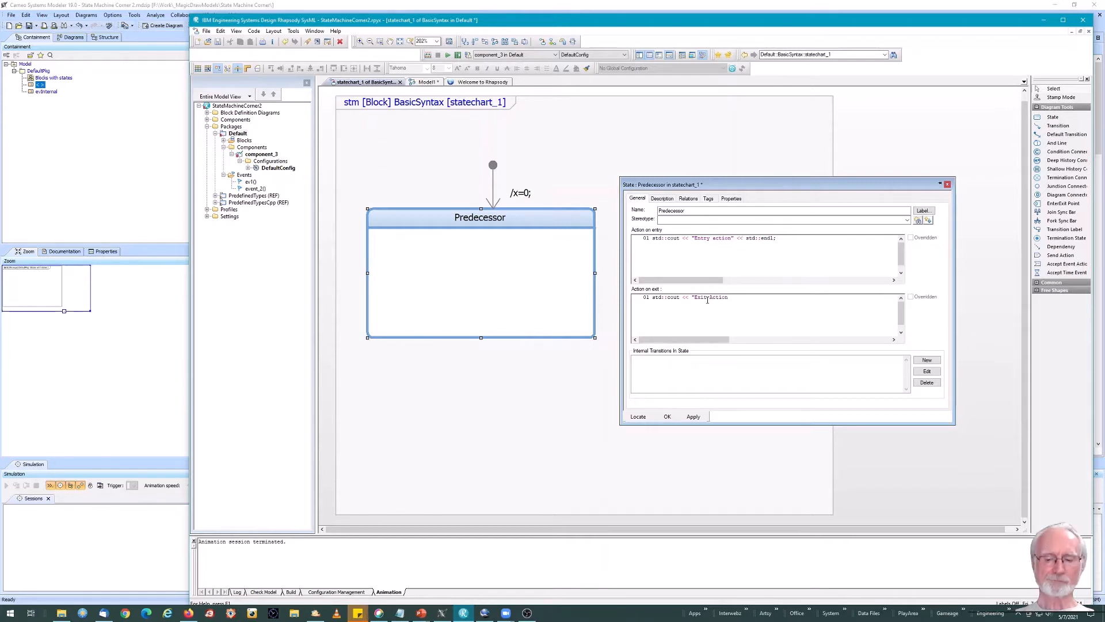
type("\" << std")
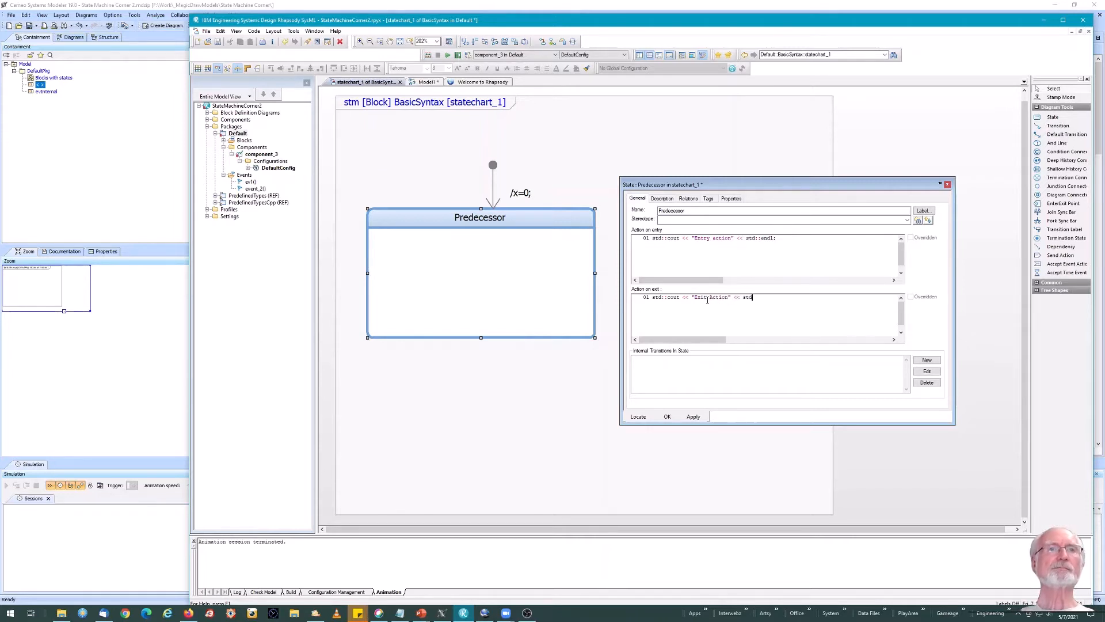
type("::endl;")
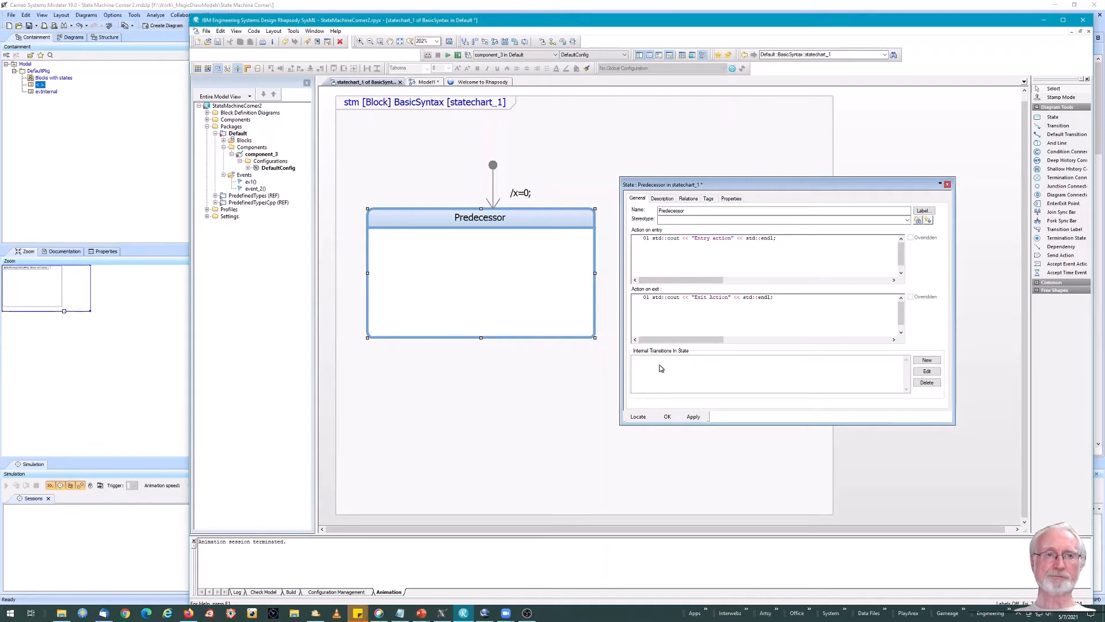
- Add an internal transition to the Predecessor state, using a newly created event as its trigger
left_click(927, 360)
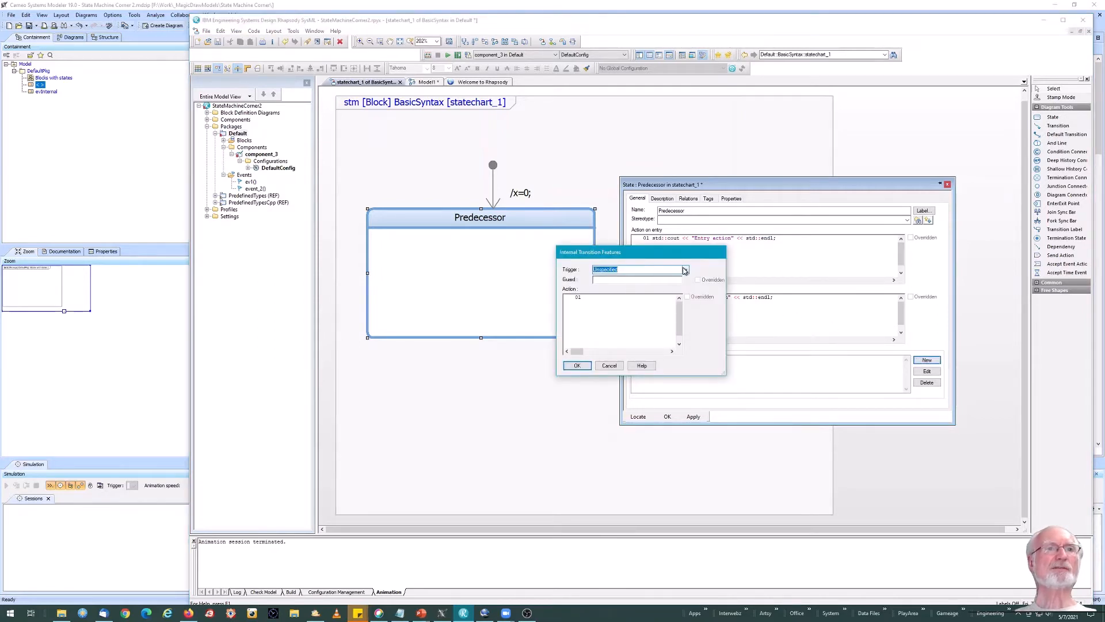
left_click(686, 270)
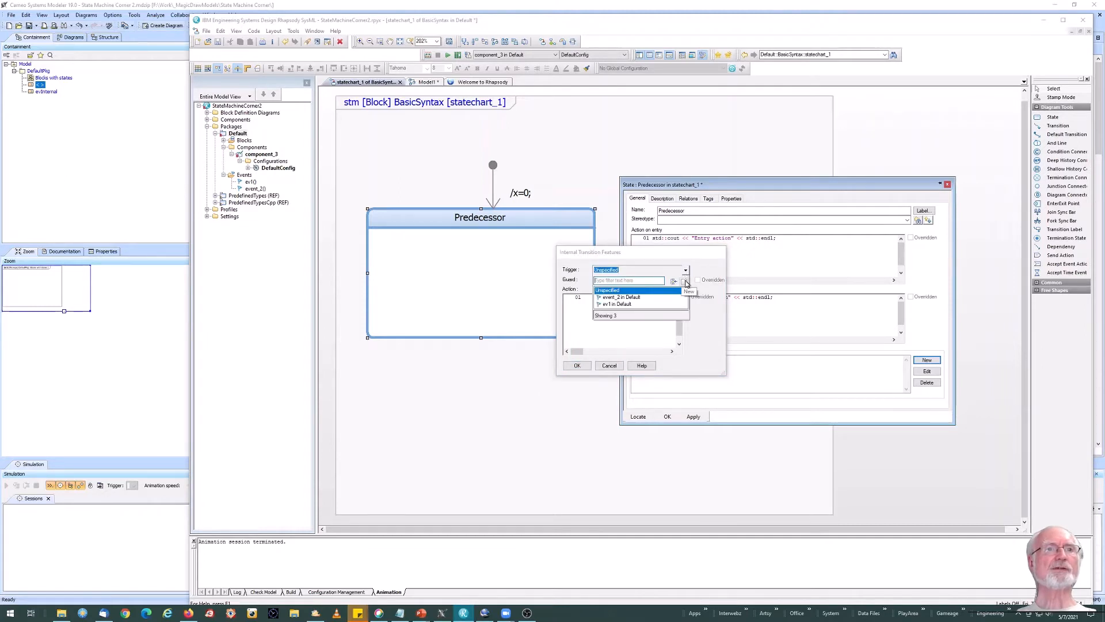
left_click(685, 282)
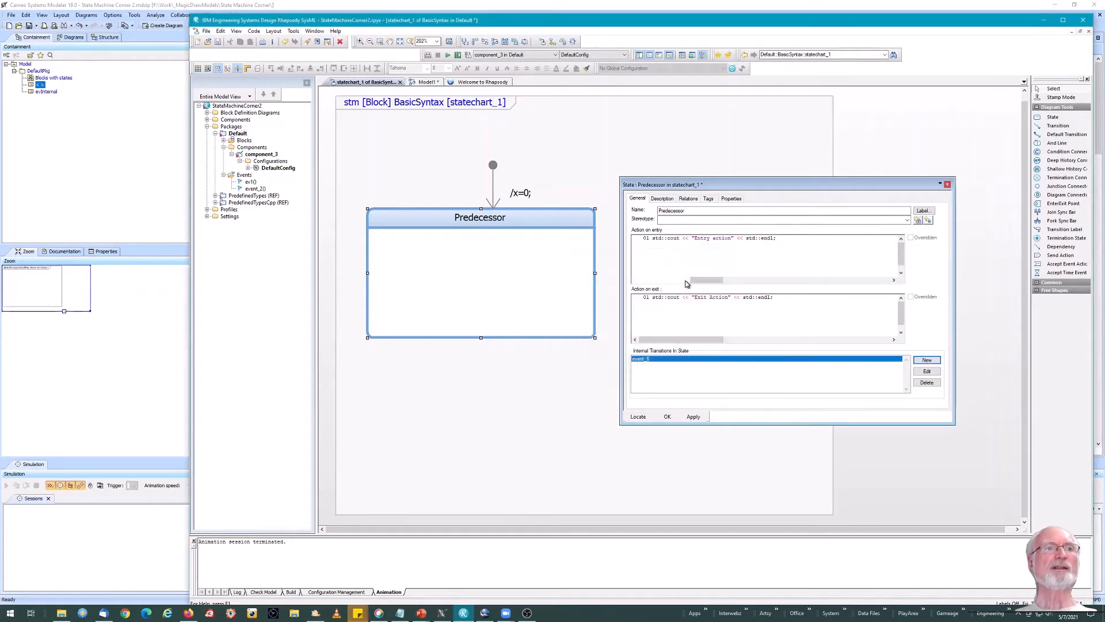
- Set the internal transition's action to std::cout << "Internal Transition" << std::endl; and widen the Predecessor state to fit the full text
left_click(640, 360)
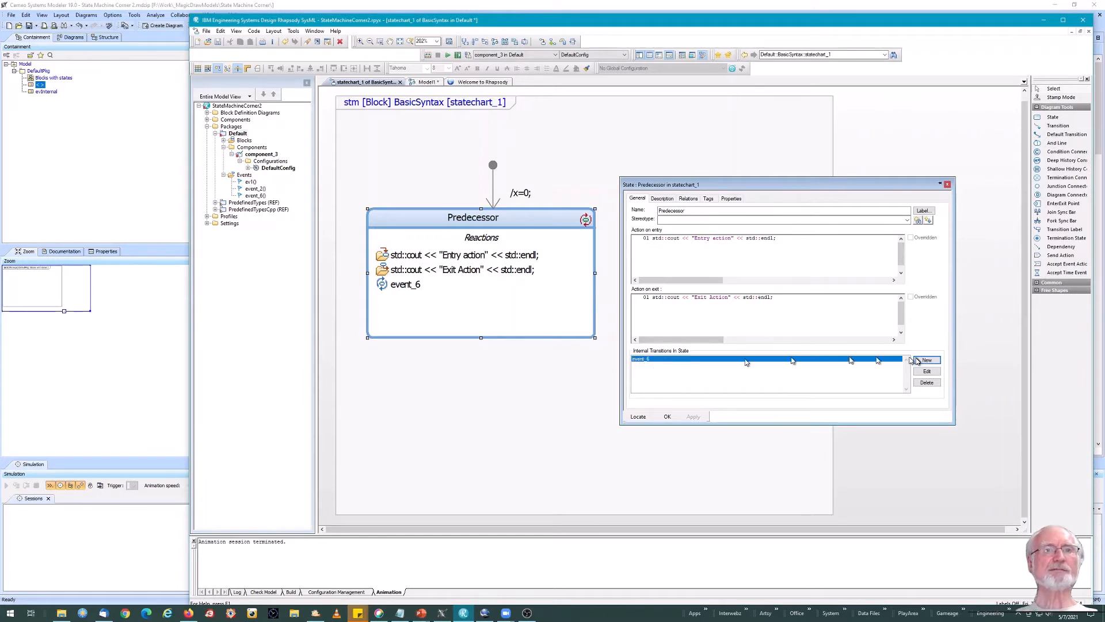
left_click(926, 371)
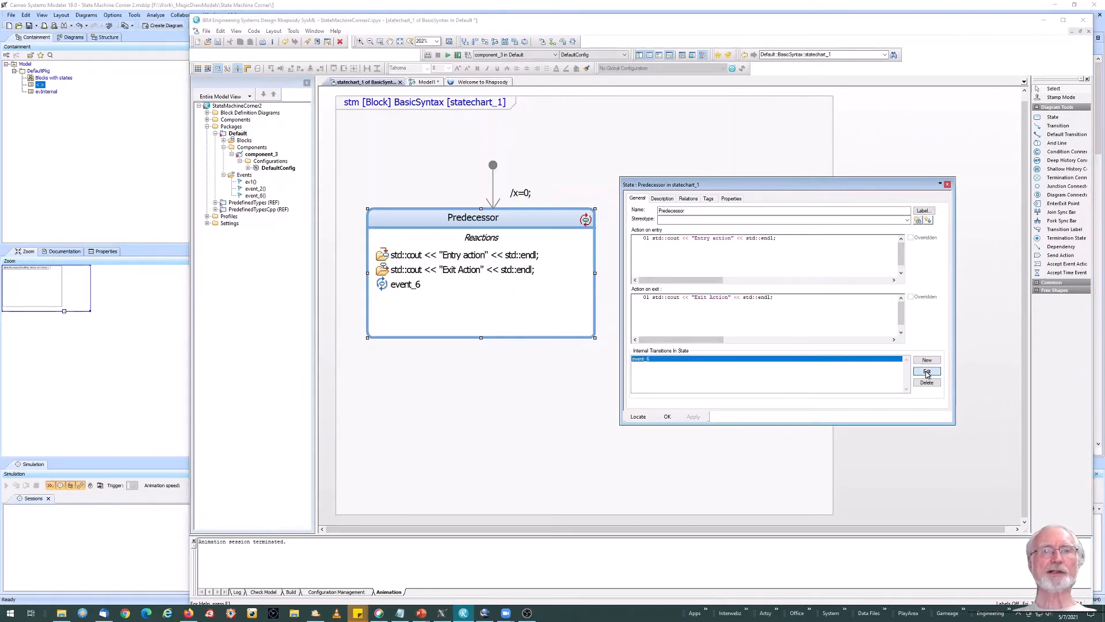
left_click(657, 316)
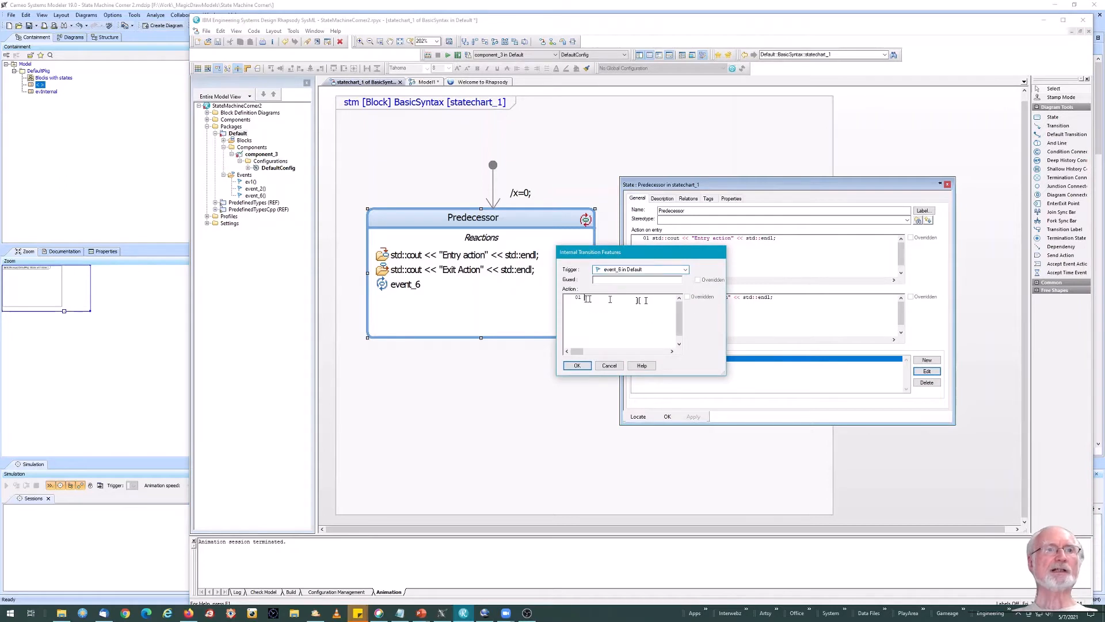
type("std::cout ")
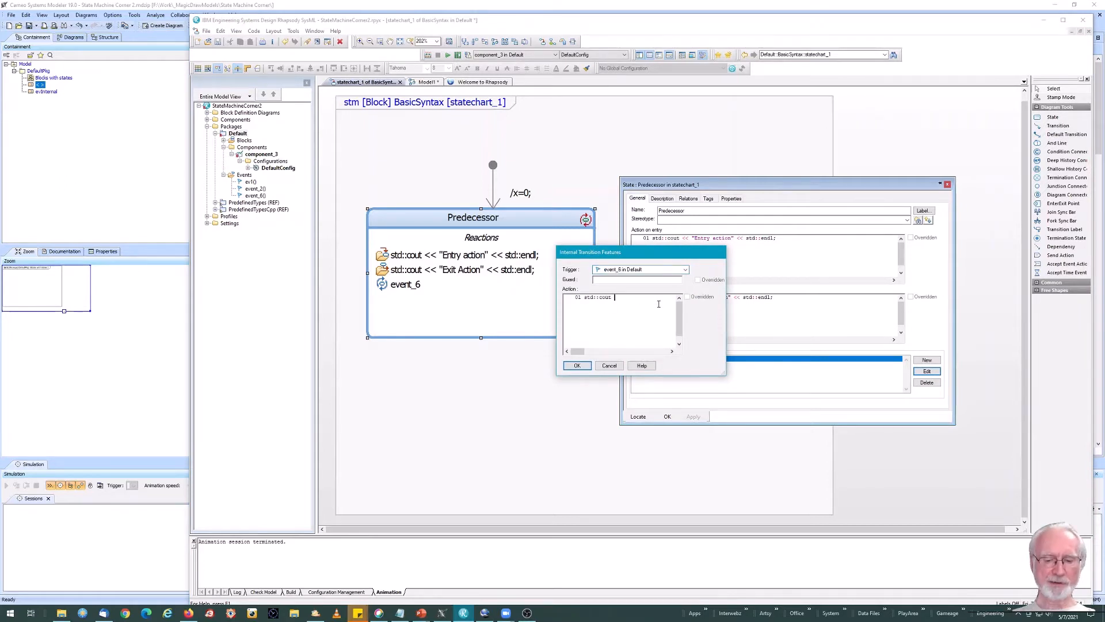
type("<< ")
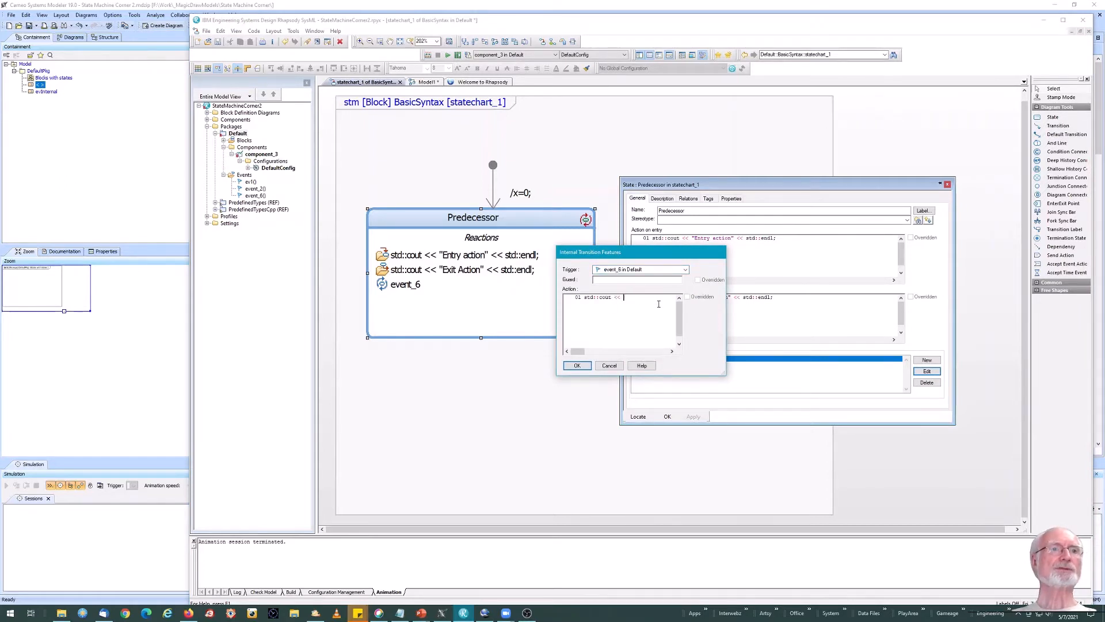
type("\"Internal")
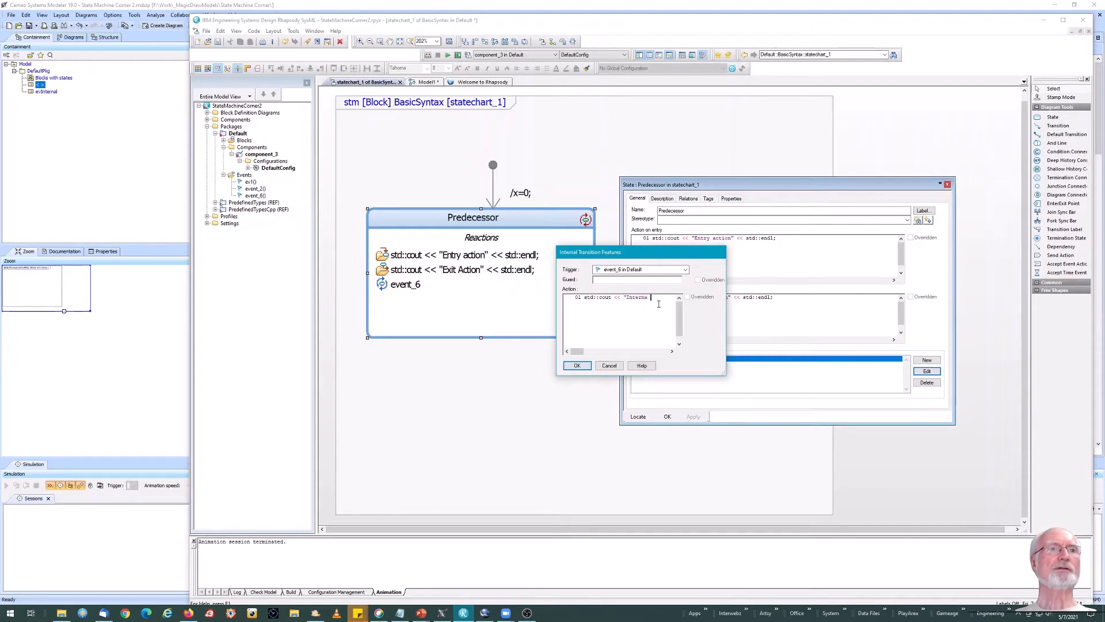
type(" Transi")
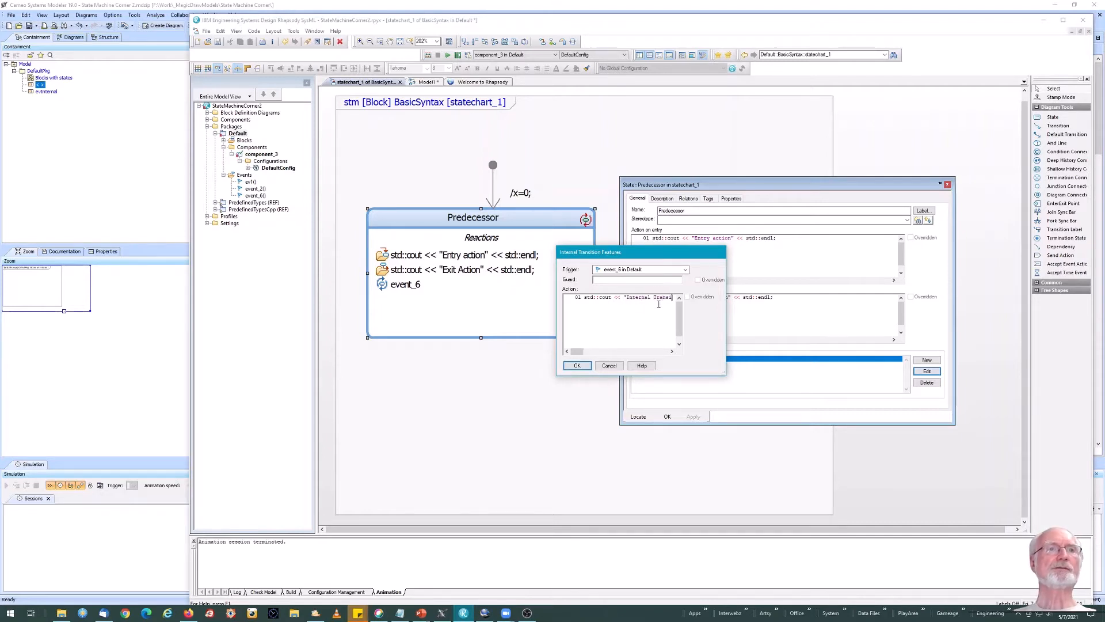
type("tion\" << ")
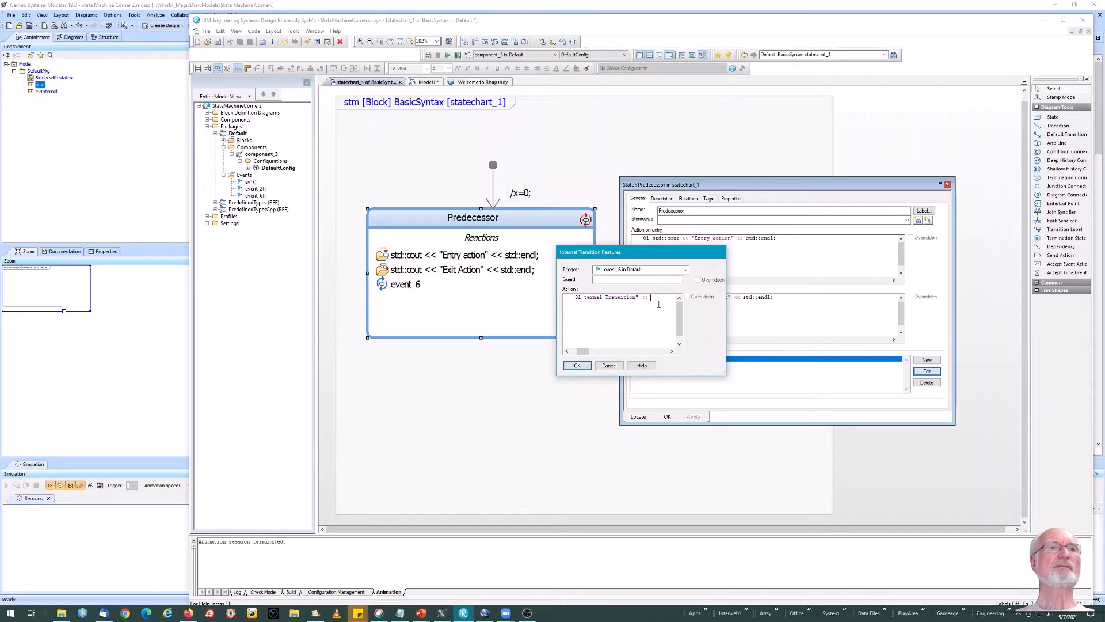
type("std::endl;")
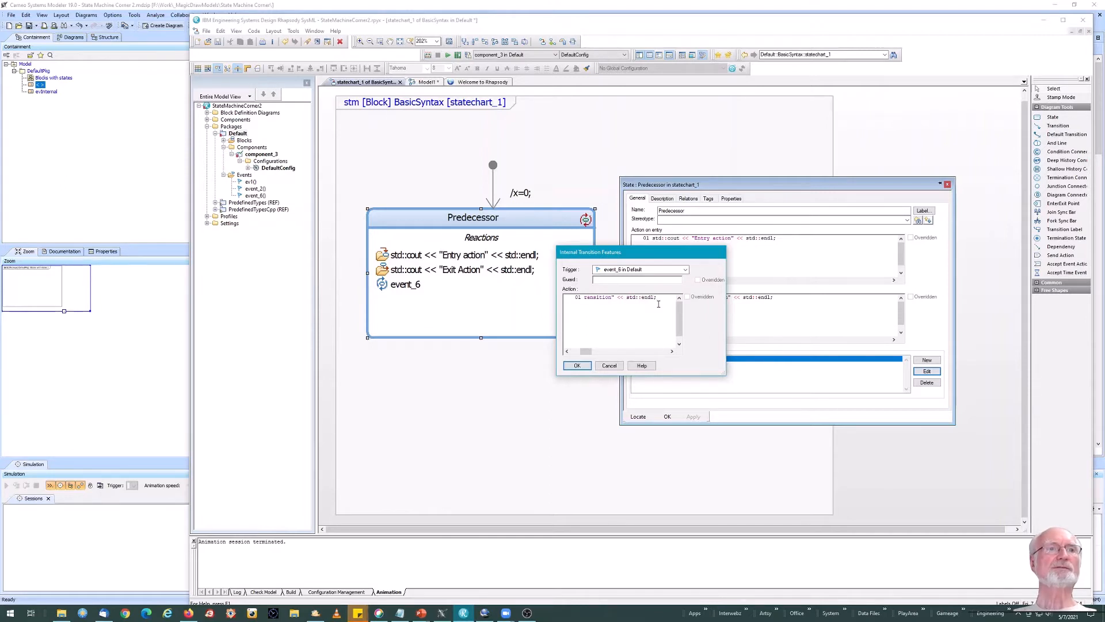
left_click(577, 366)
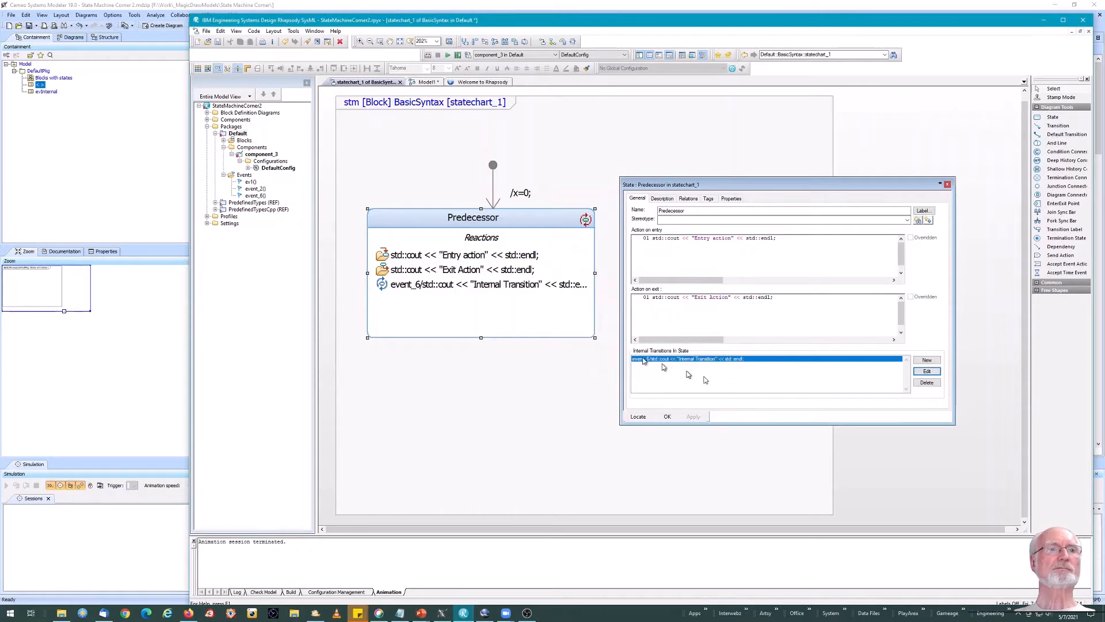
left_click(667, 416)
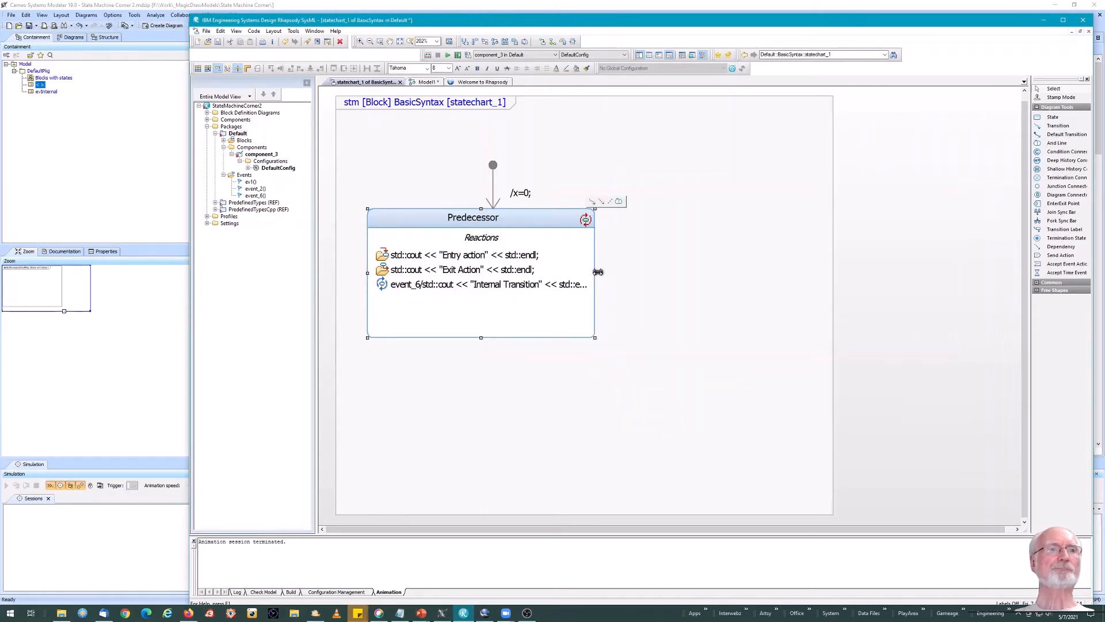
left_click_drag(595, 273, 621, 273)
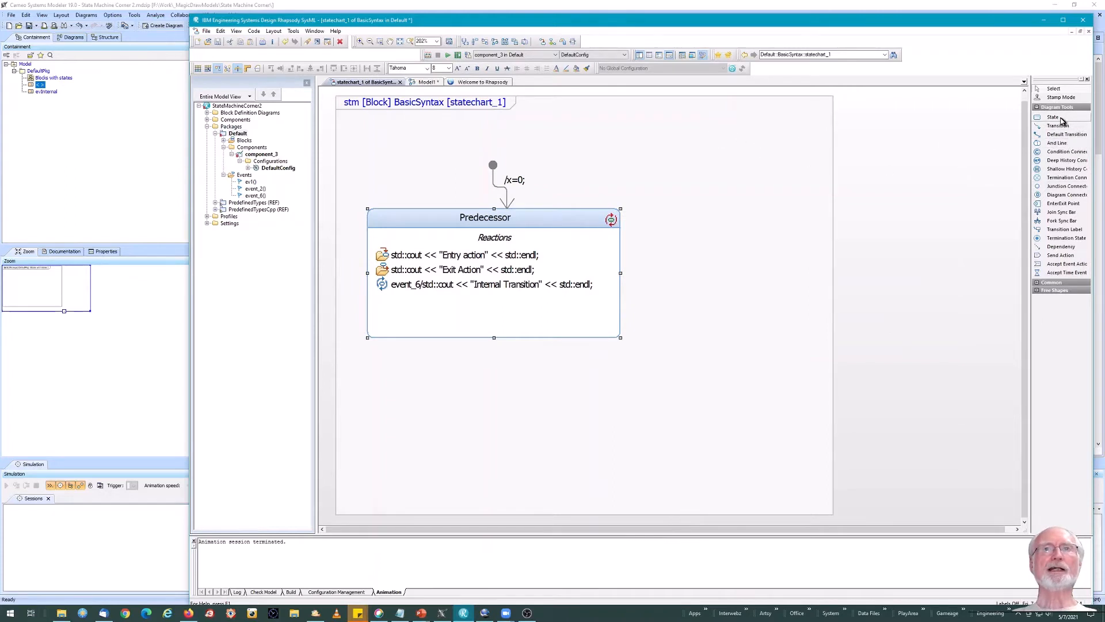
- Draw a state named Successor well to the right of Predecessor and widen it toward Predecessor
left_click(1053, 116)
left_click_drag(935, 212, 1103, 348)
type("S")
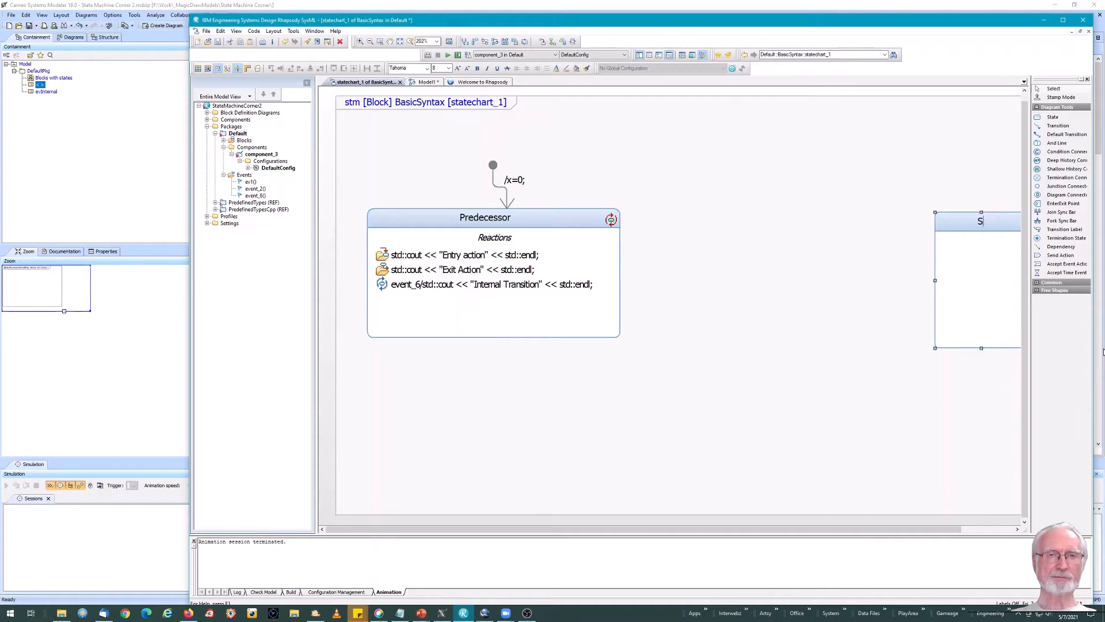
type("uccessor")
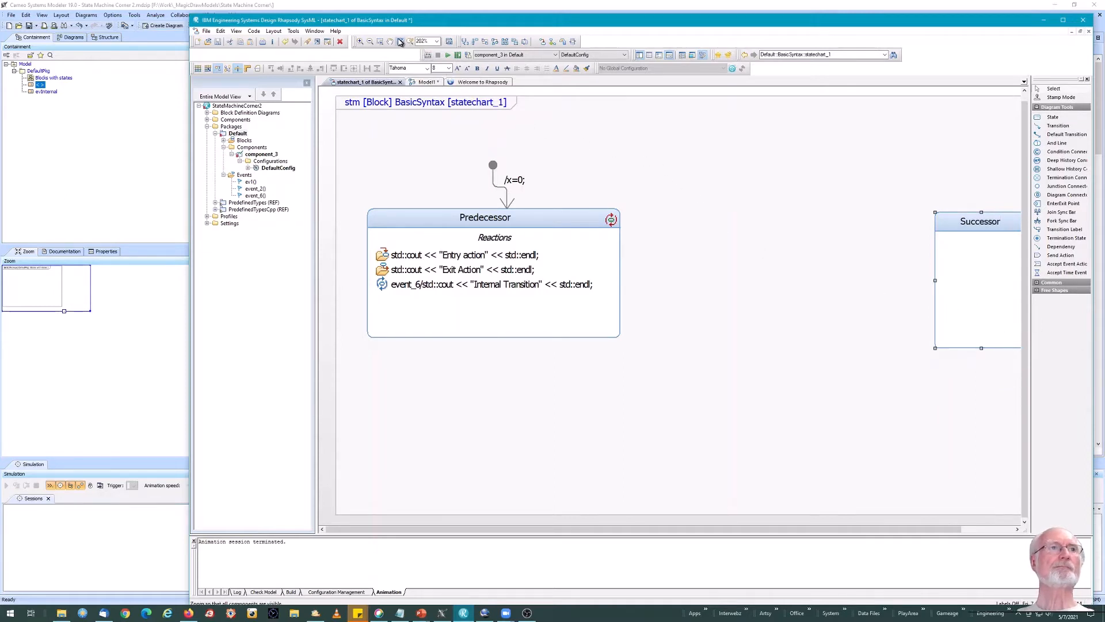
left_click(400, 41)
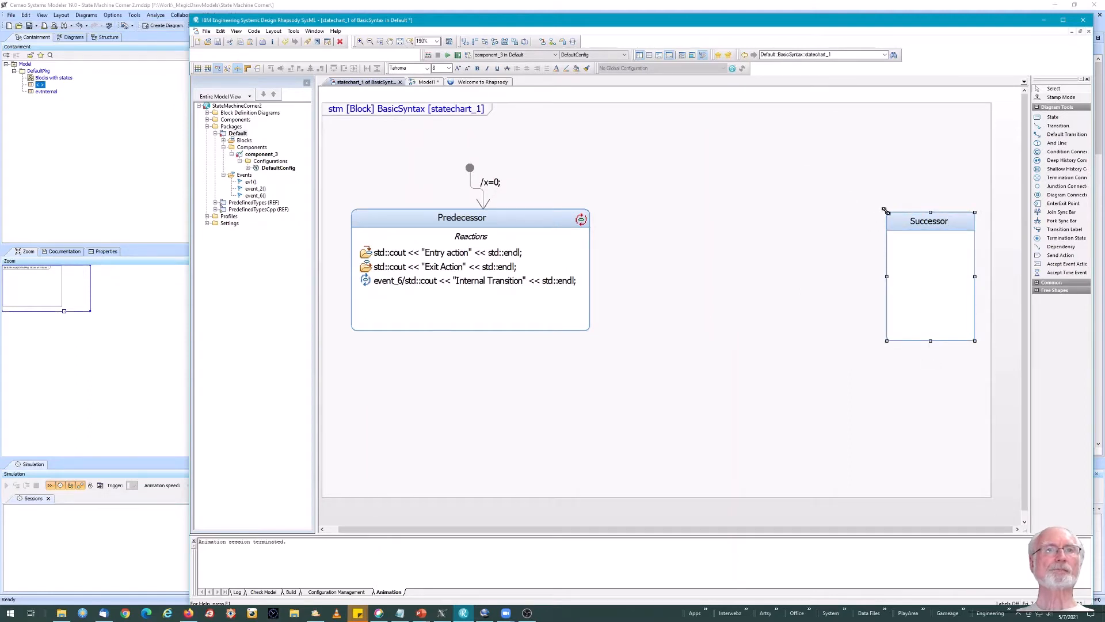
left_click_drag(884, 212, 830, 219)
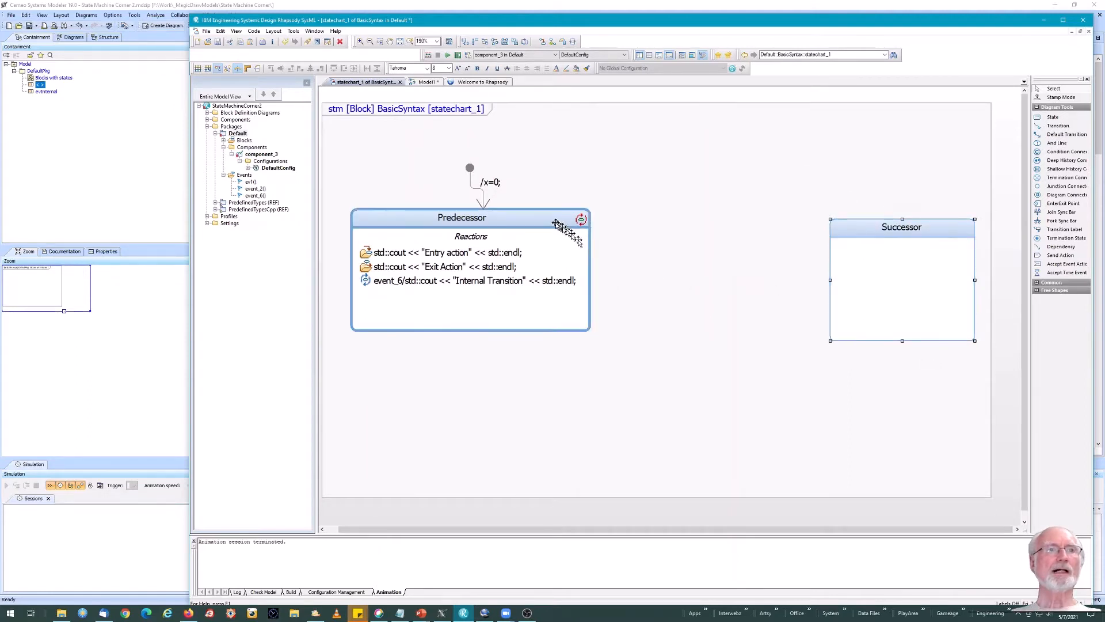
- Draw a transition from Predecessor to Successor and label it with trigger ev1 and guard [x==0]
left_click(573, 223)
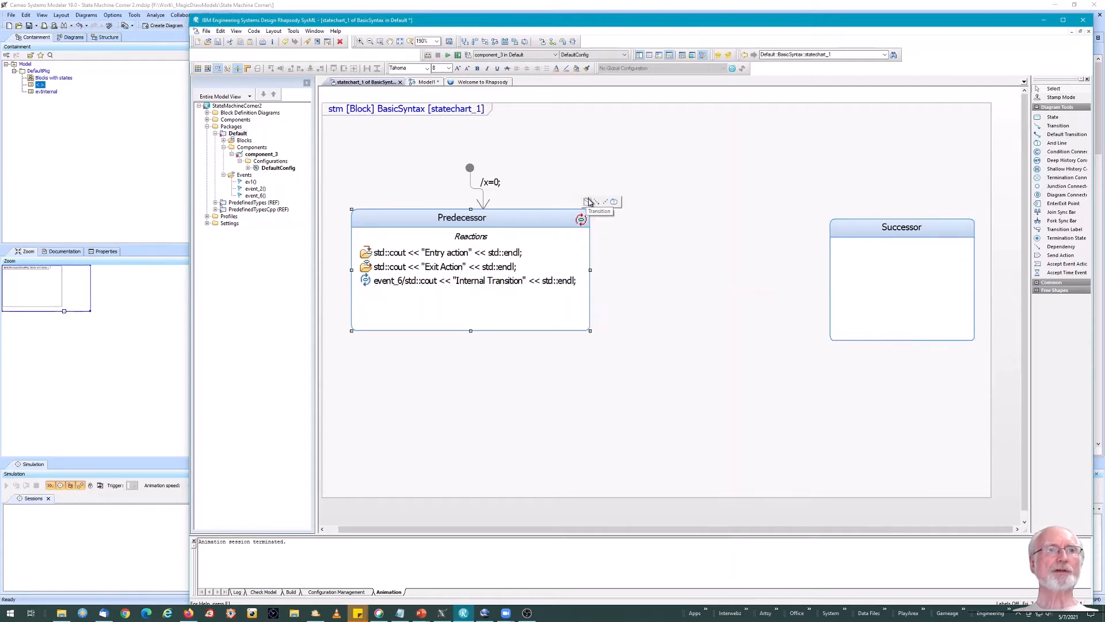
left_click(592, 270)
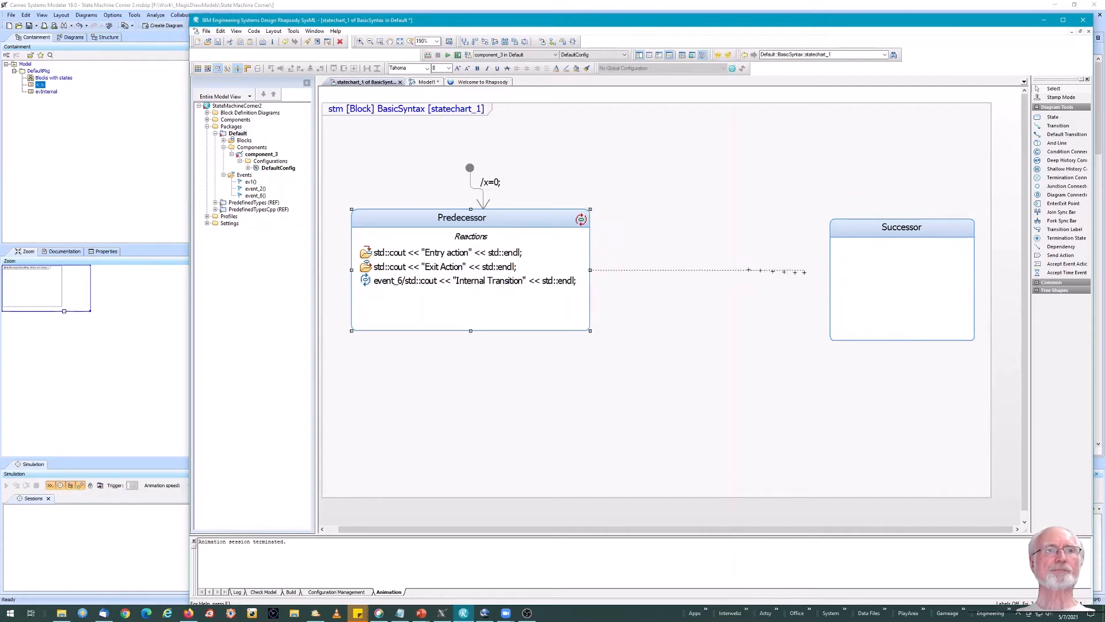
left_click(832, 274)
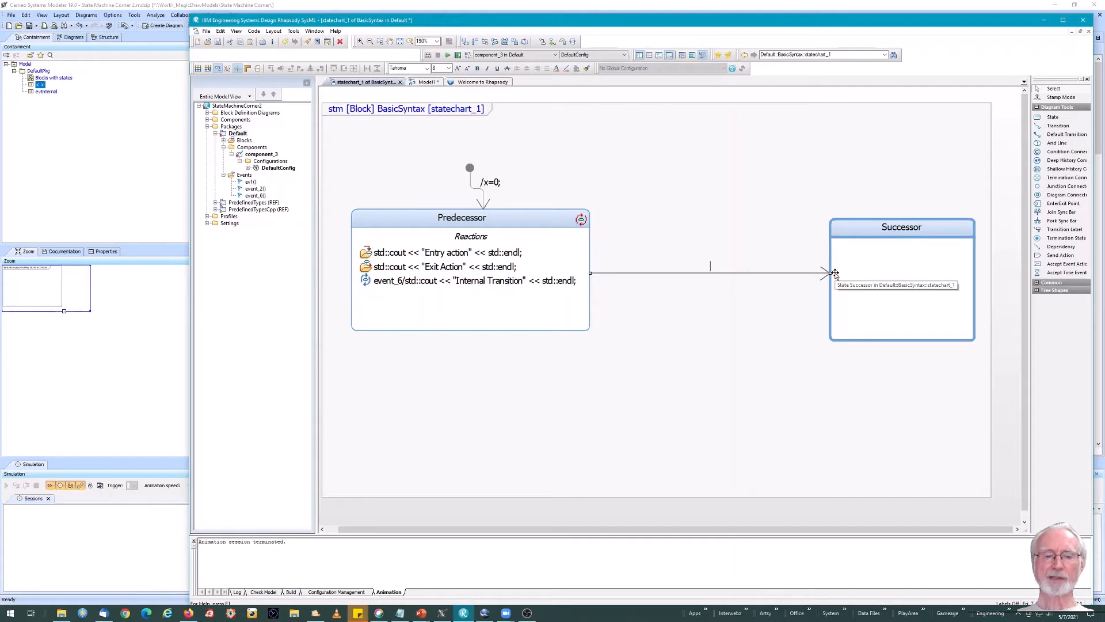
type("ev1")
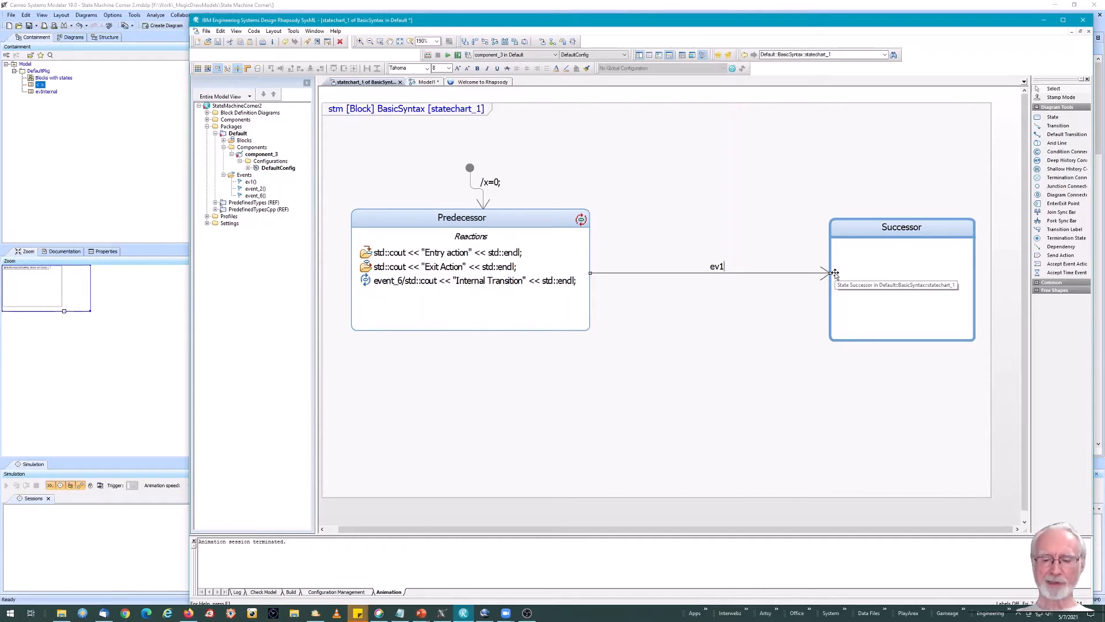
type("[")
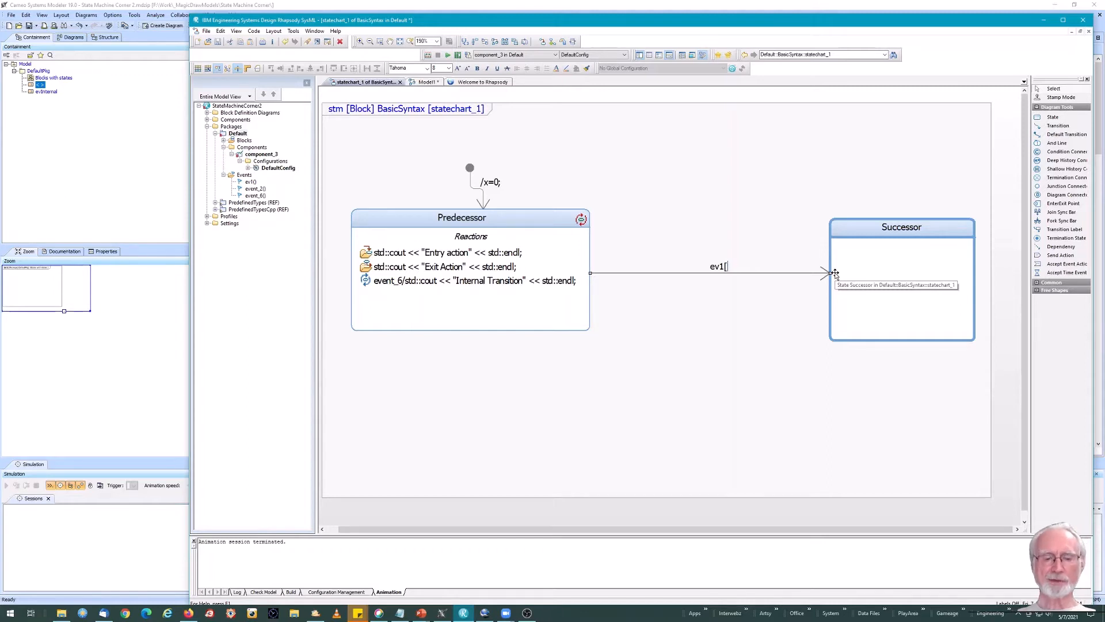
type("x=")
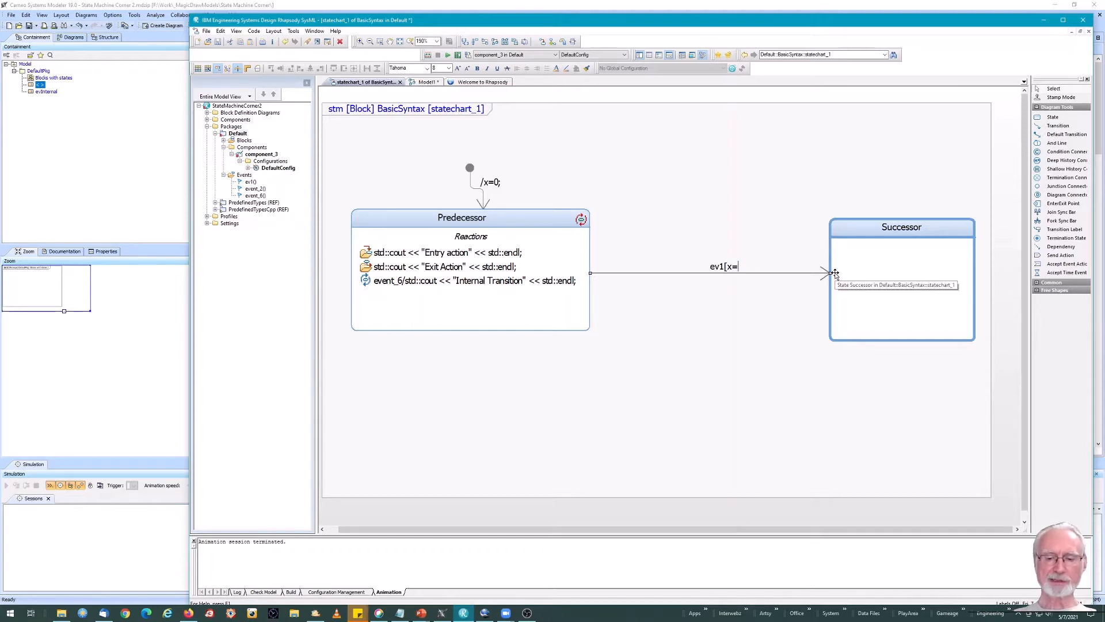
type("=0")
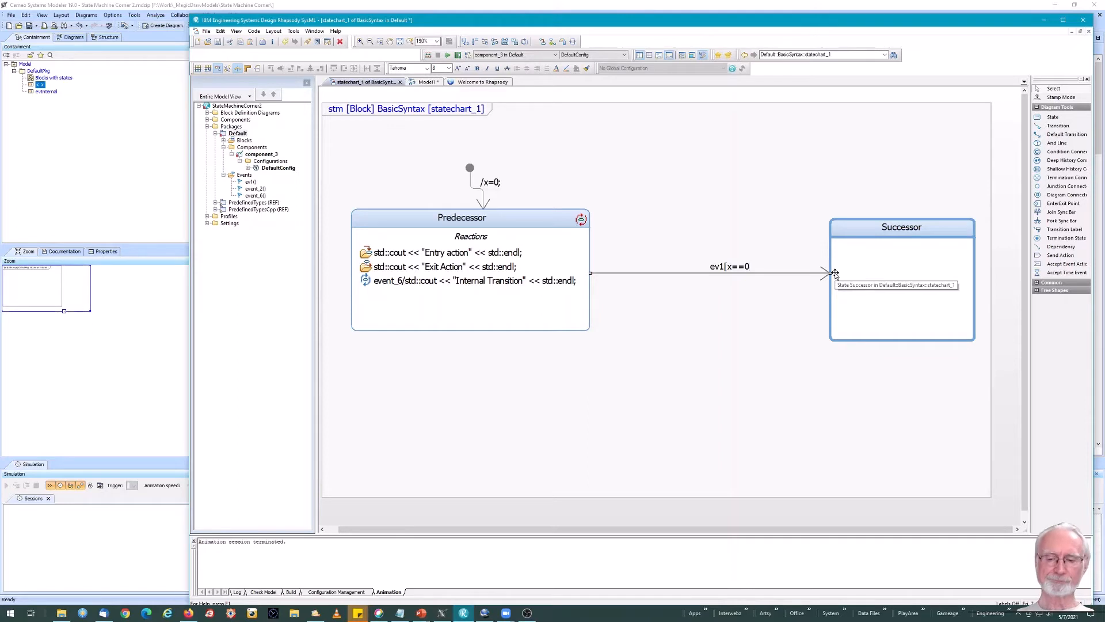
type("]")
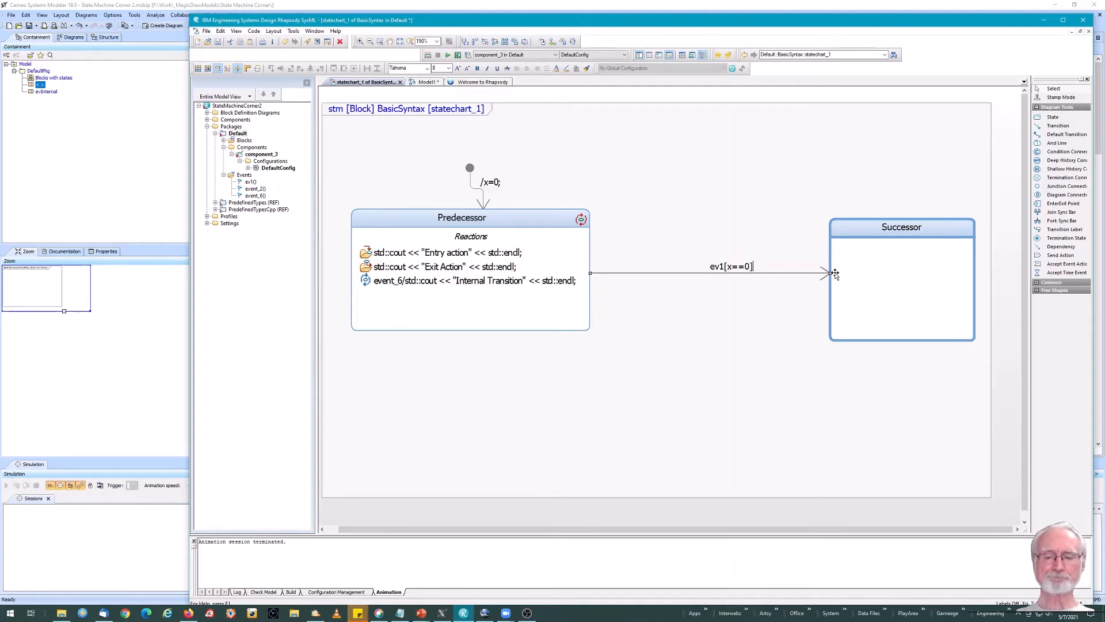
- Add the action std::cout << "Transition action" << std::endl; to the label of the Predecessor-to-Successor transition
type("/")
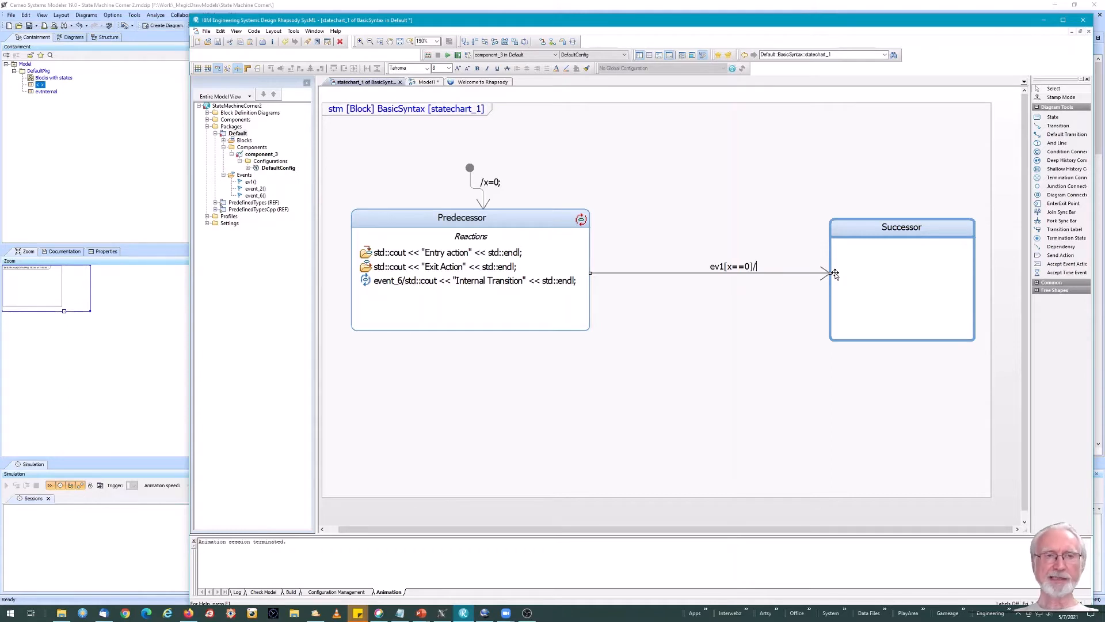
type("std::cout <<")
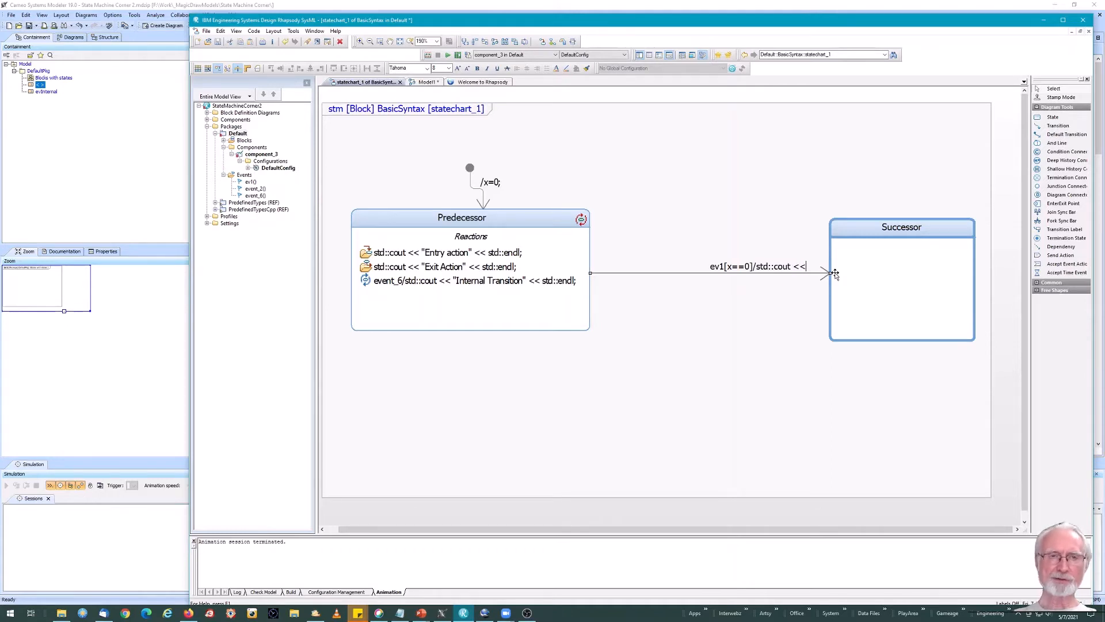
type(" \"T")
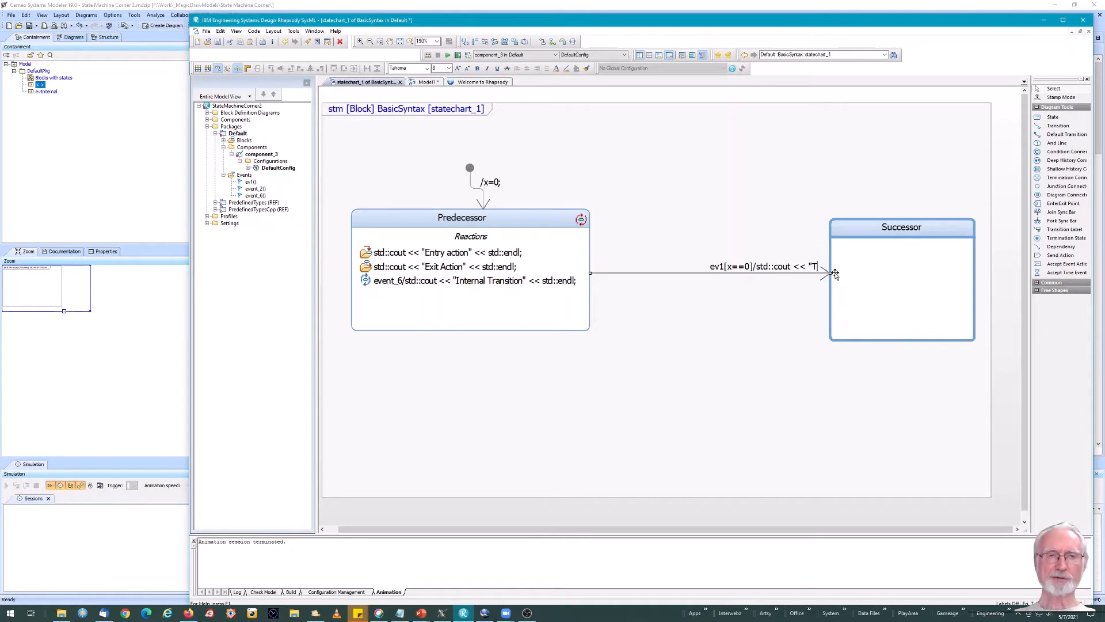
type("ransition ac")
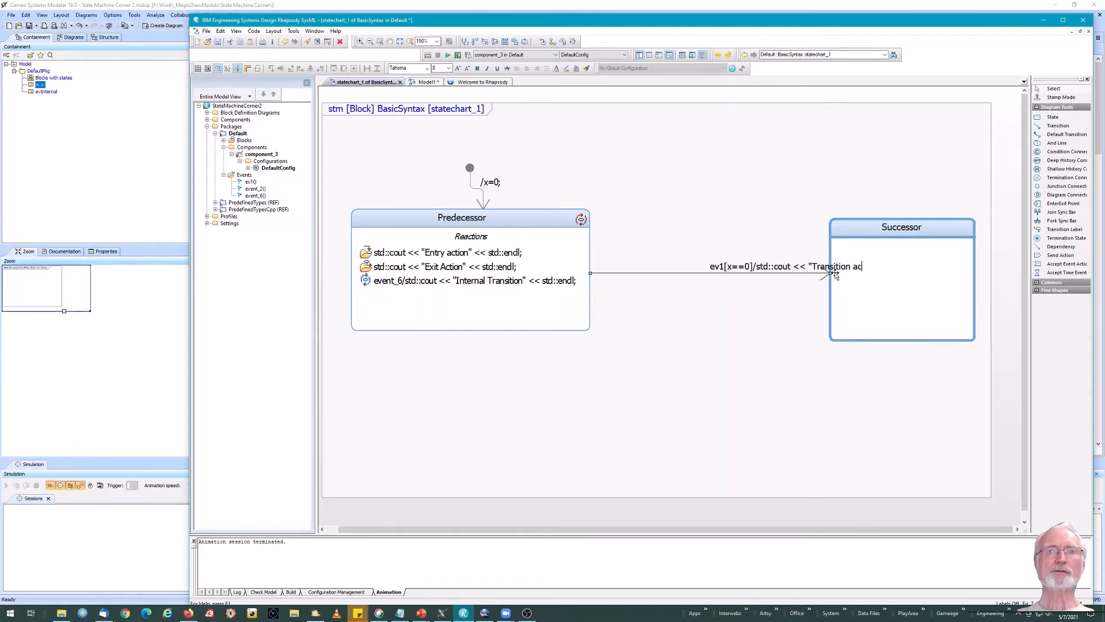
type("tion\" << stdLL")
key("BackSpace")
key("BackSpace")
key("BackSpace")
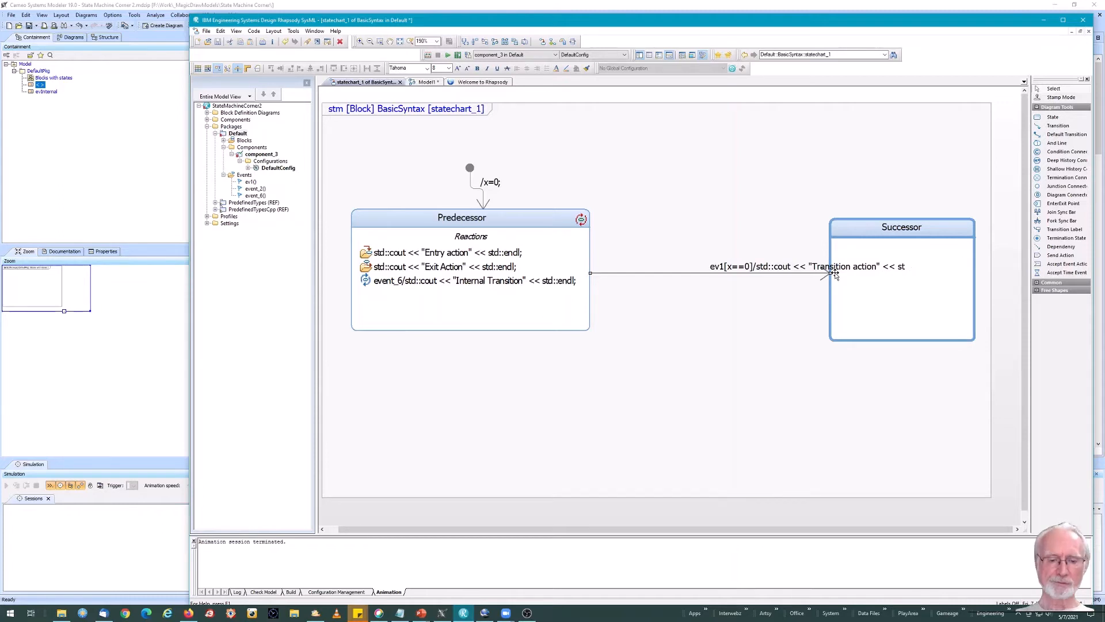
type("d::end")
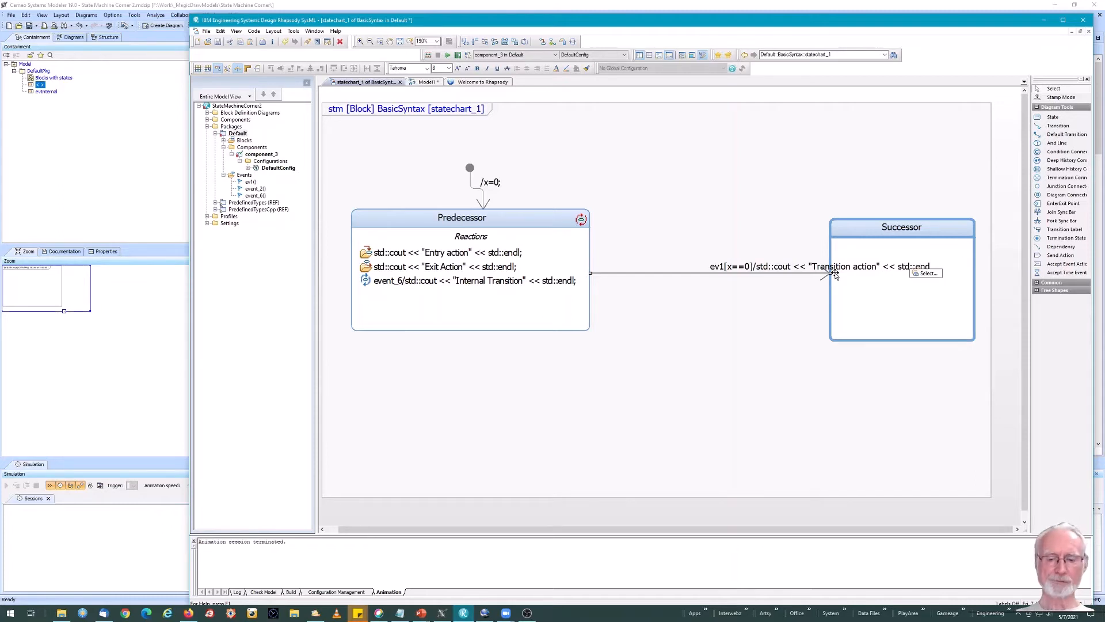
type("l;")
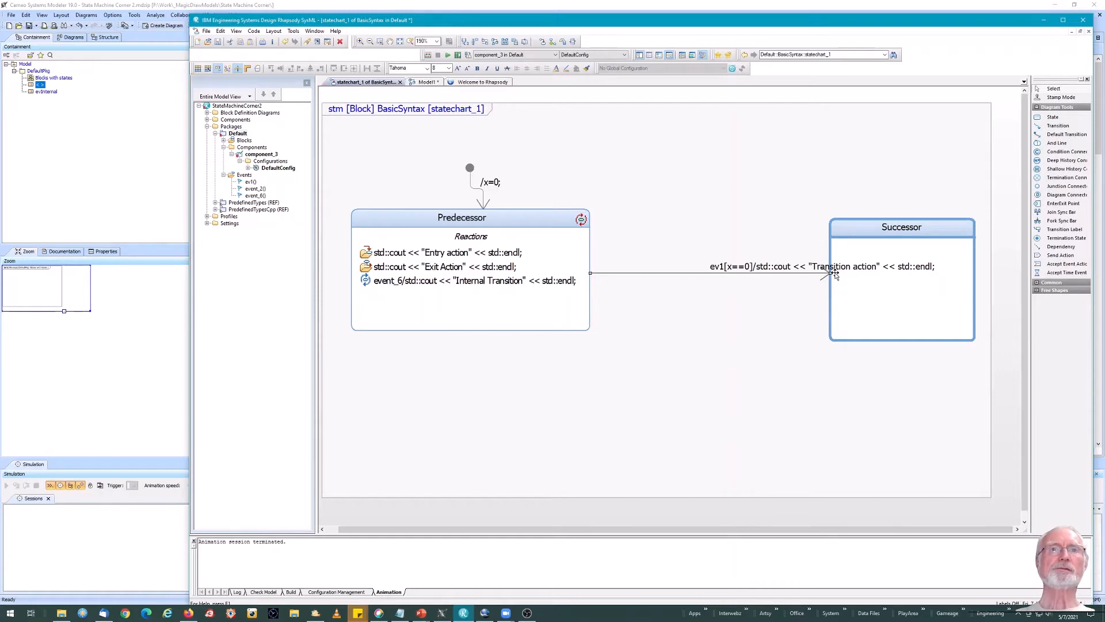
left_click(751, 272)
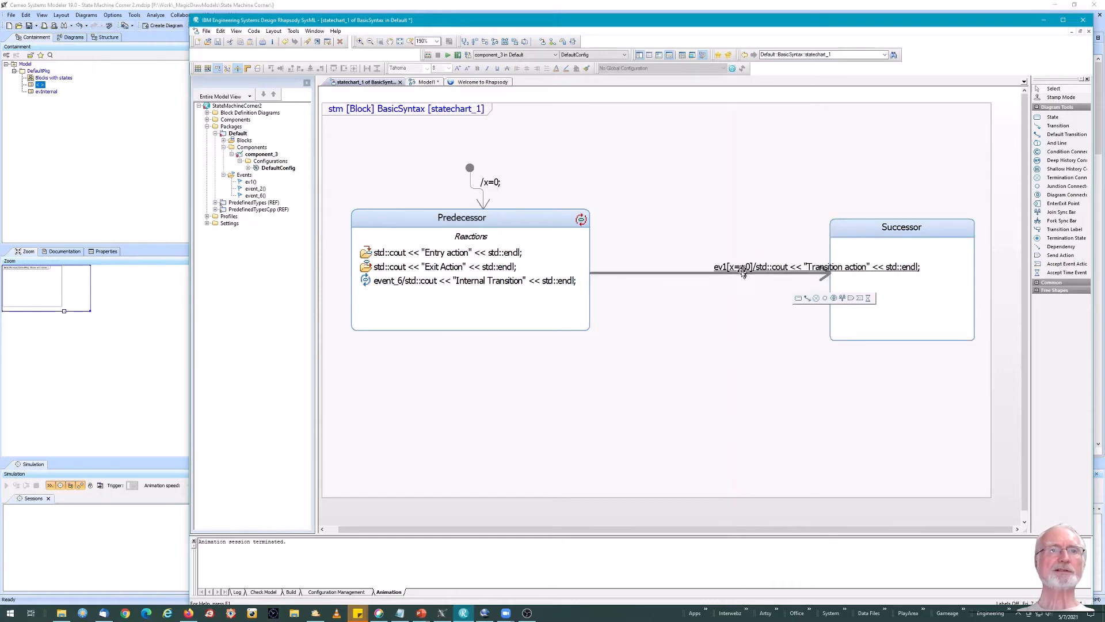
- Move the transition label into the gap between the two states and shift Successor slightly away from Predecessor
left_click_drag(741, 270, 620, 263)
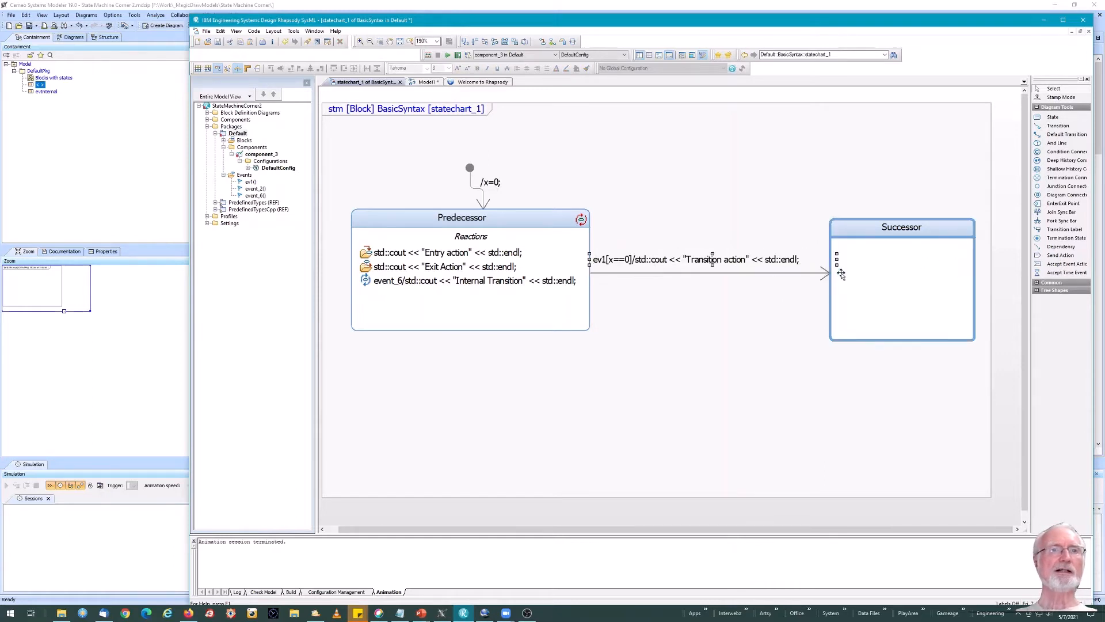
left_click_drag(841, 274, 863, 284)
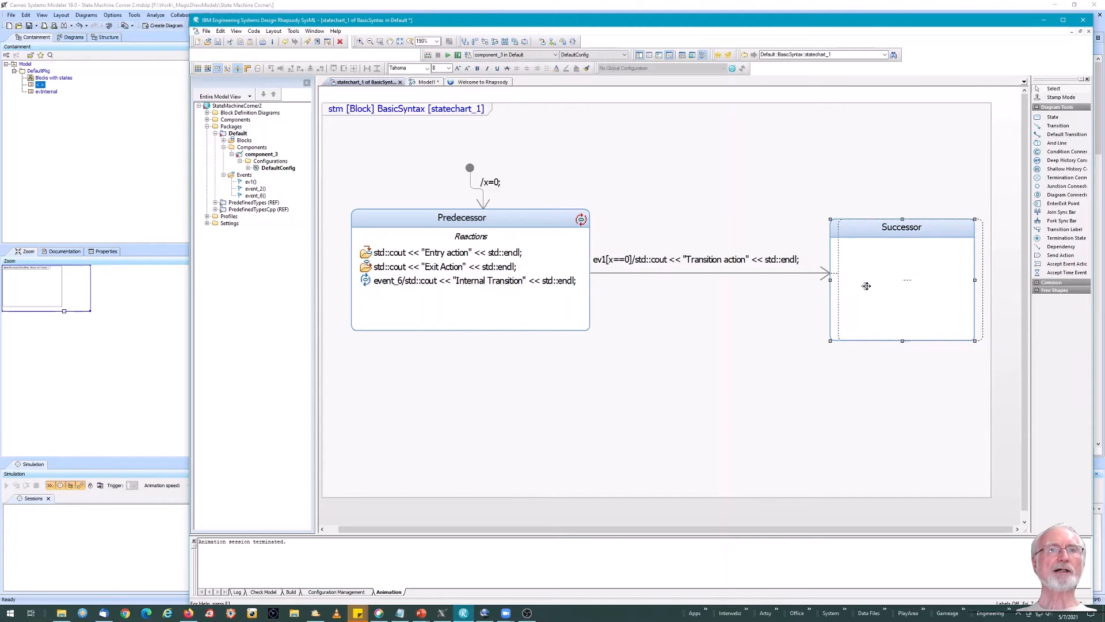
- Set the Successor state's entry action to std::cout << "Arrived" << std::endl; and widen the state to fit the full text
double_click(877, 228)
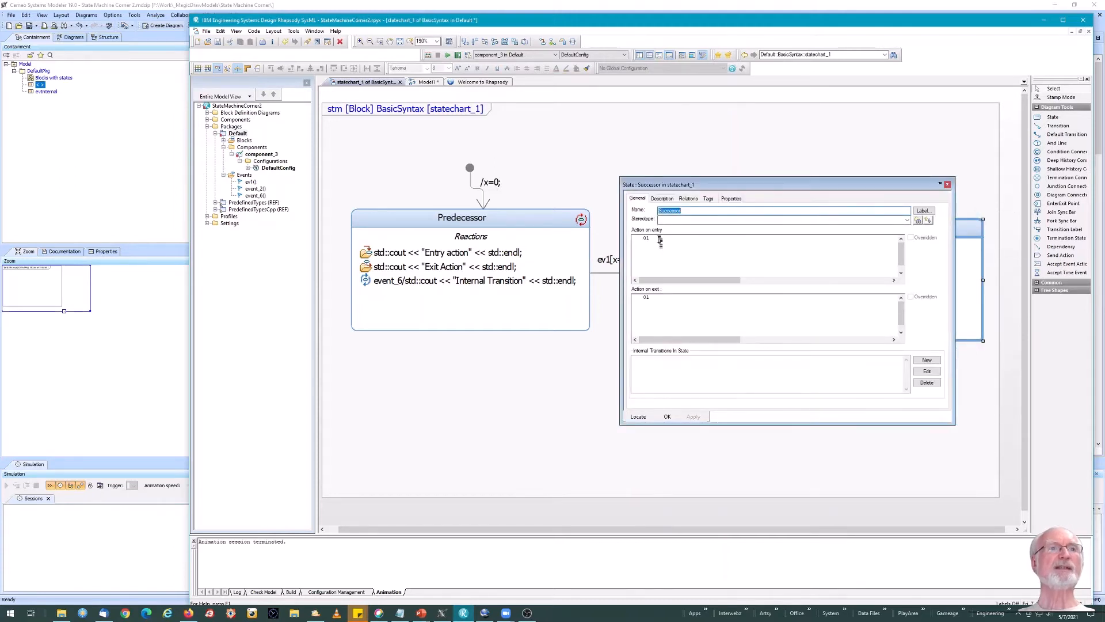
left_click(660, 241)
type("std::cout <<")
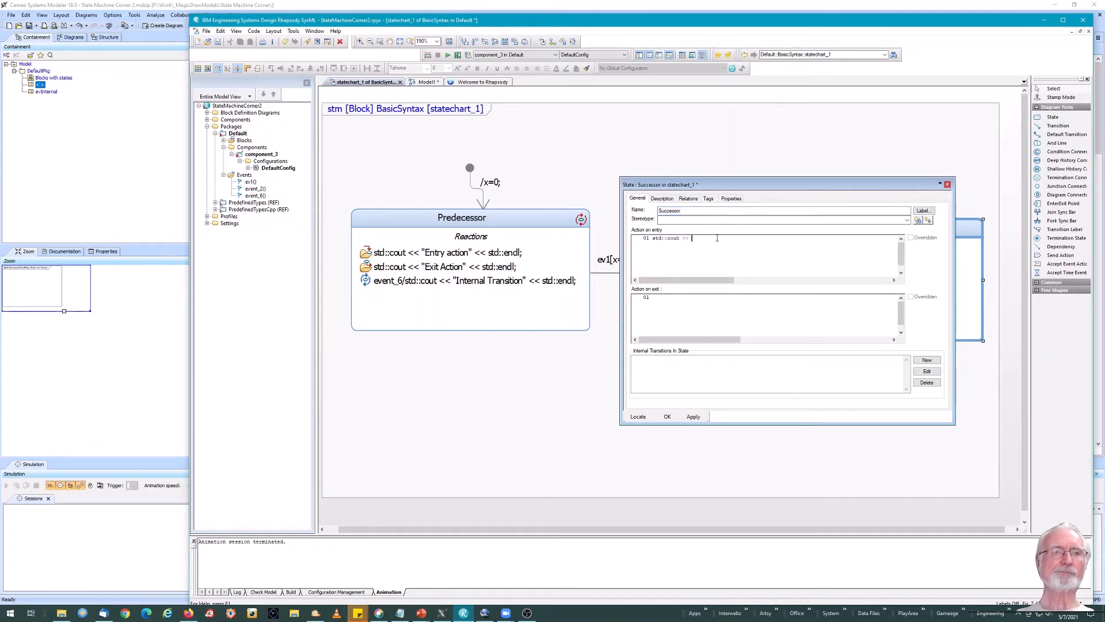
type(" \"Arrived")
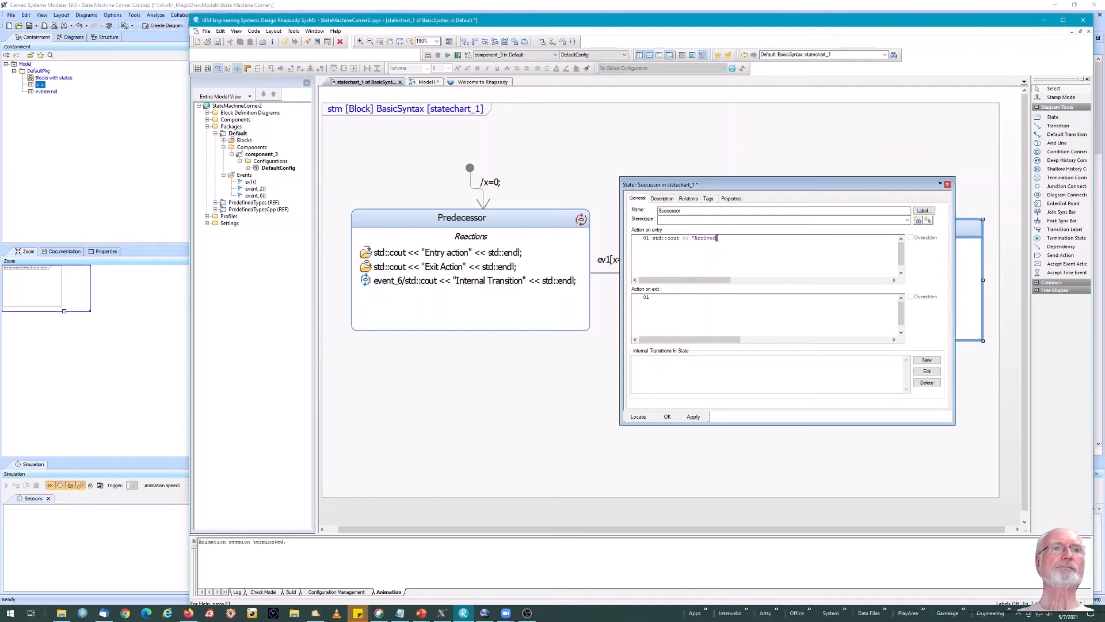
type("\" << ")
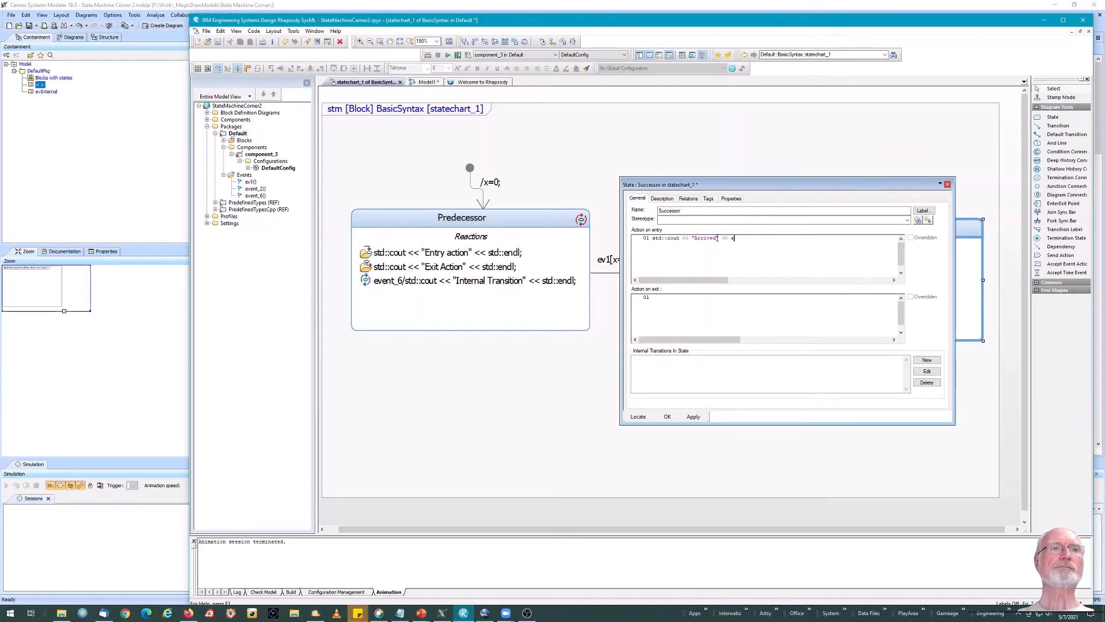
type("std::endl;")
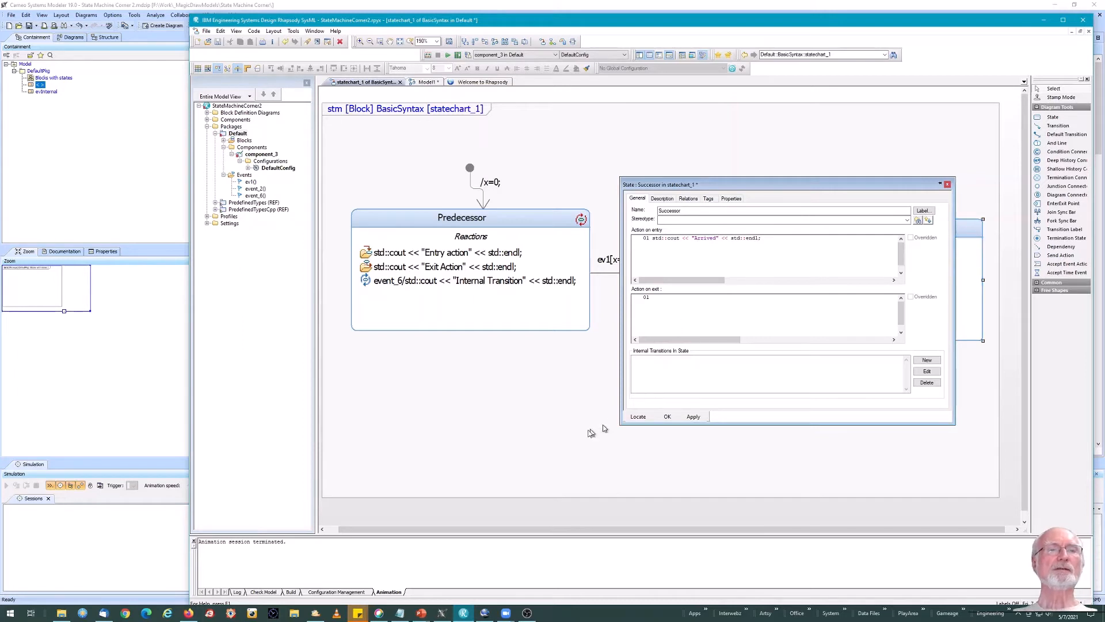
left_click(667, 416)
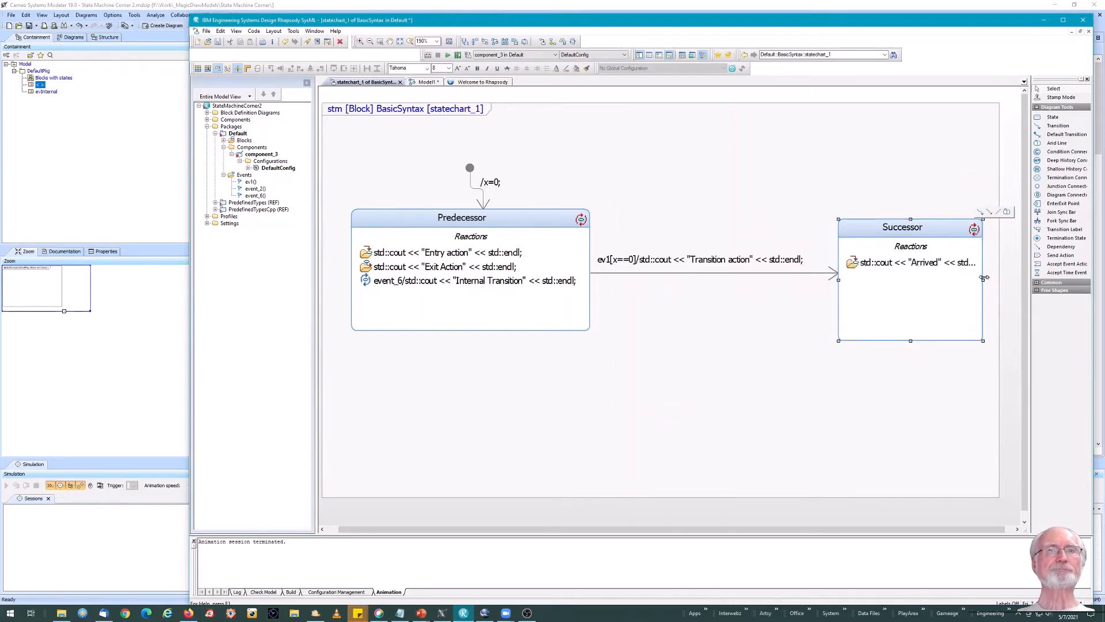
left_click_drag(982, 279, 1006, 279)
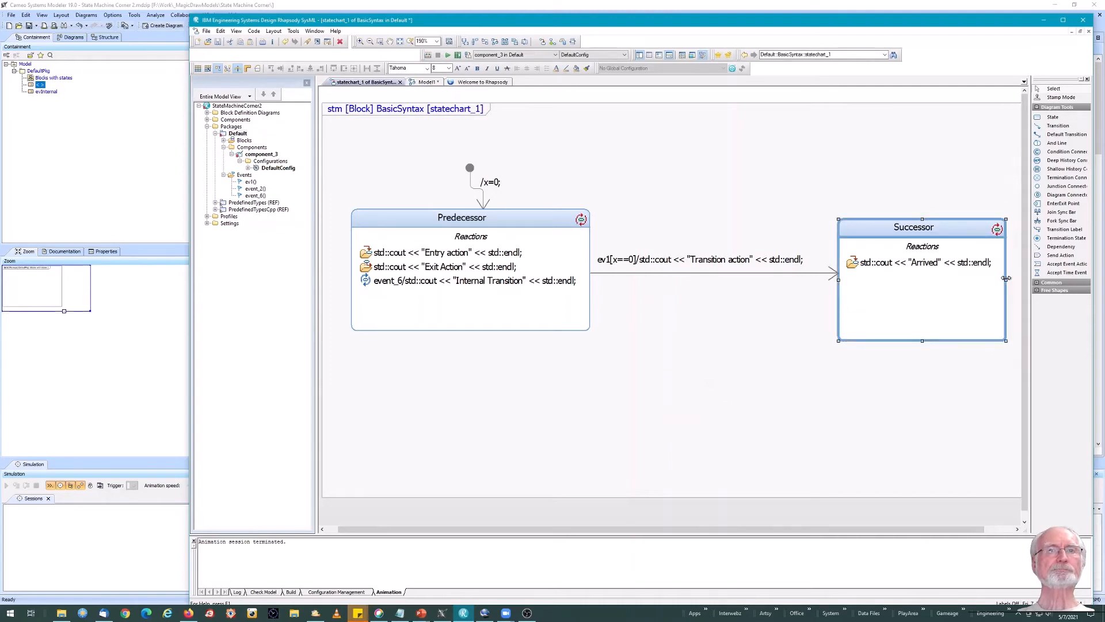
left_click(747, 403)
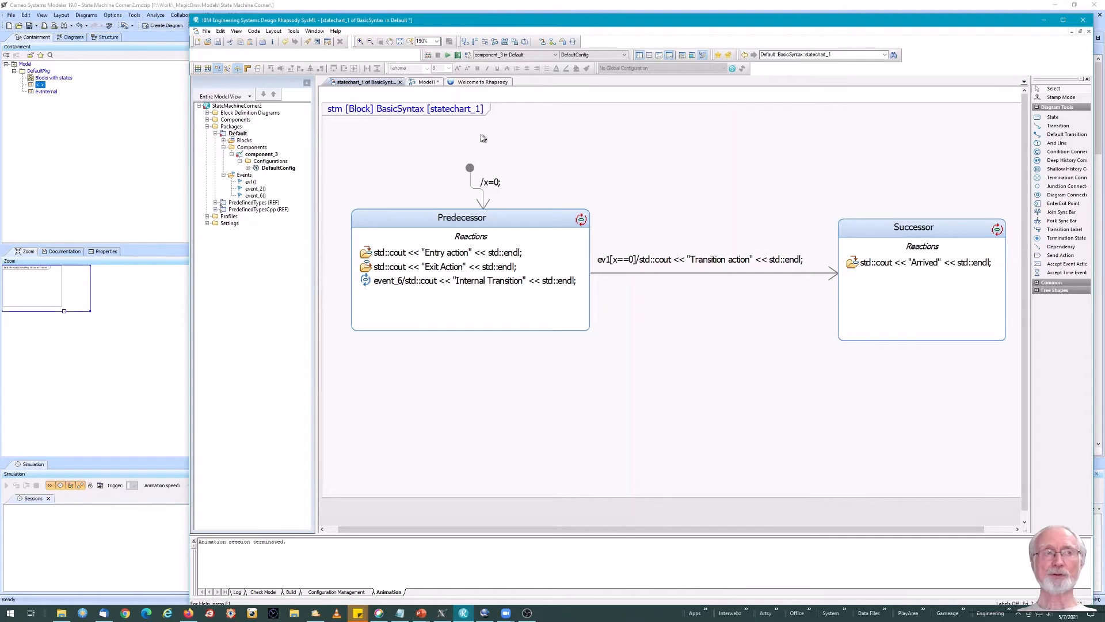
- Add a new component to the Default package
right_click(233, 136)
mouse_move(253, 149)
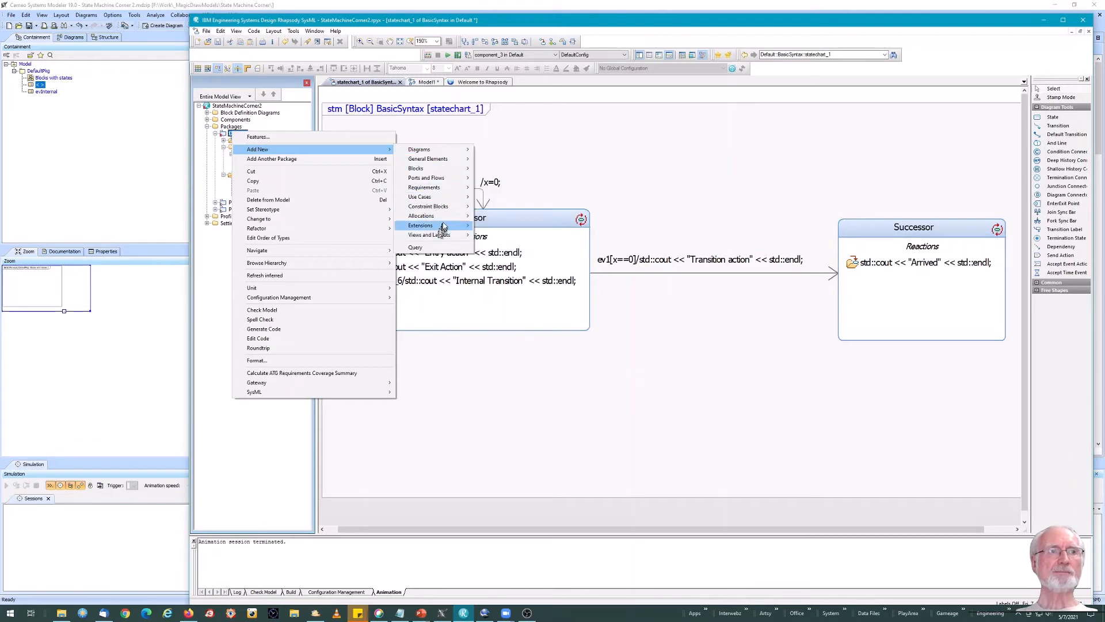
mouse_move(444, 226)
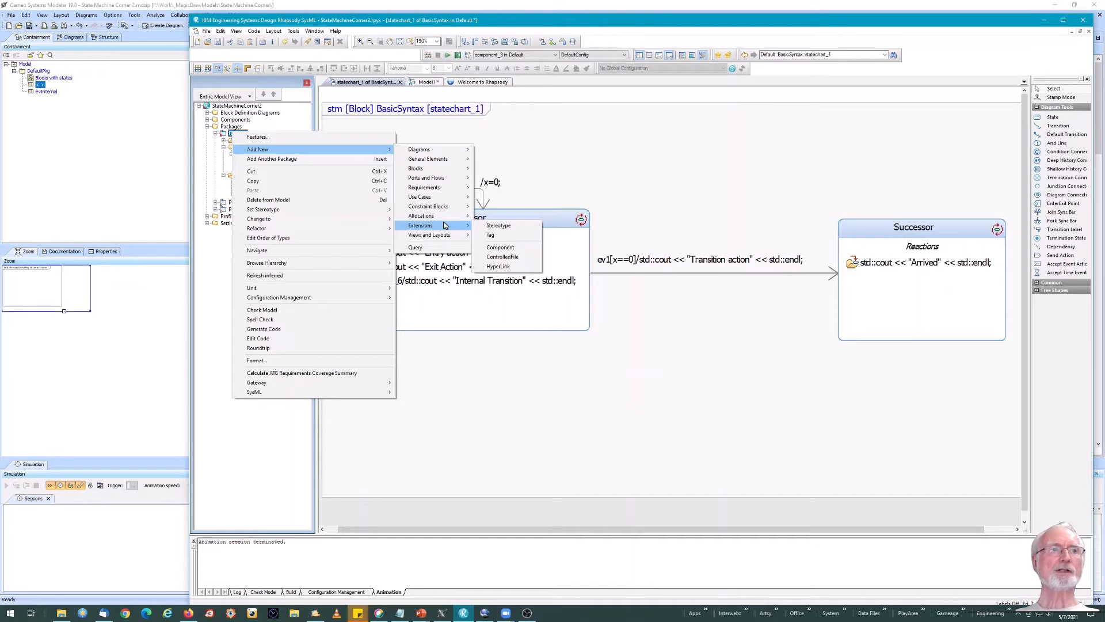
left_click(520, 248)
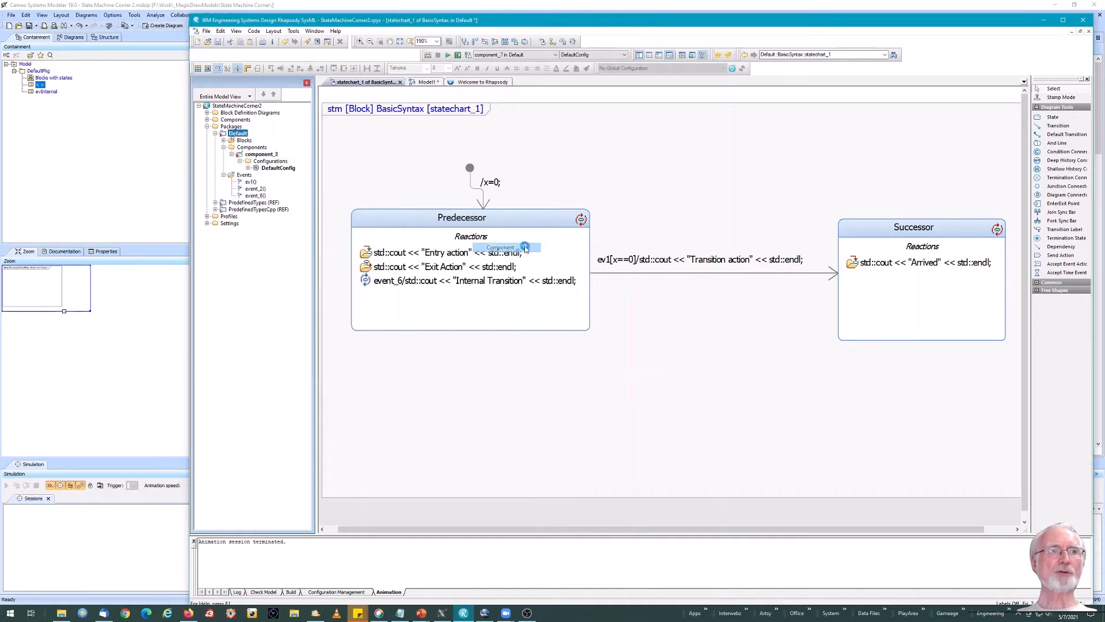
- In the new component's DefaultConfig, select BasicSyntax as an explicit initial instance
left_click(232, 175)
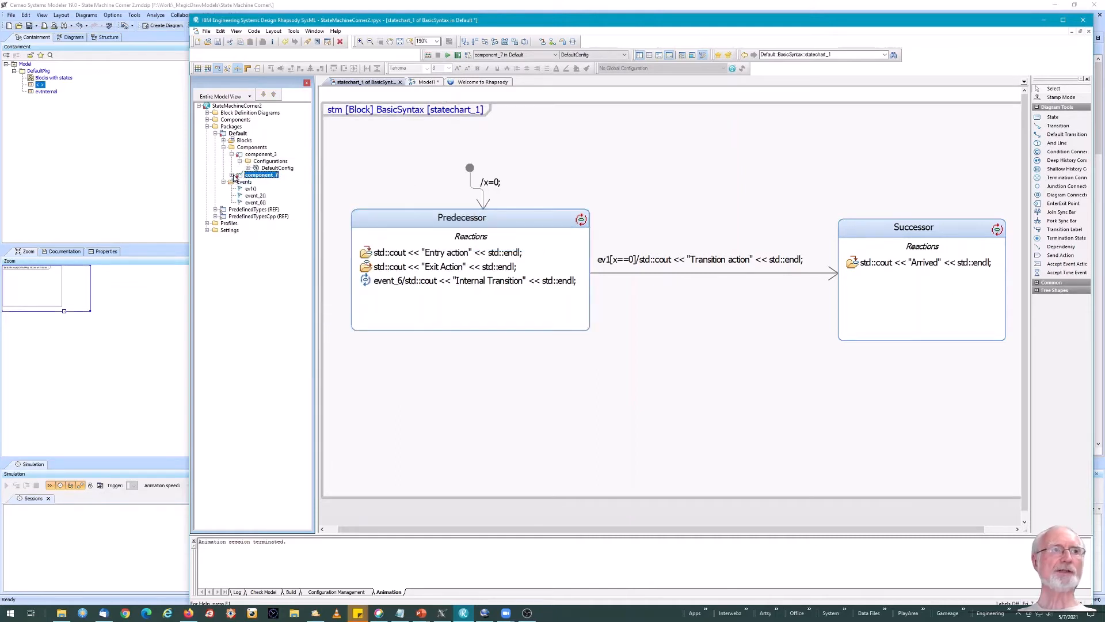
left_click(231, 175)
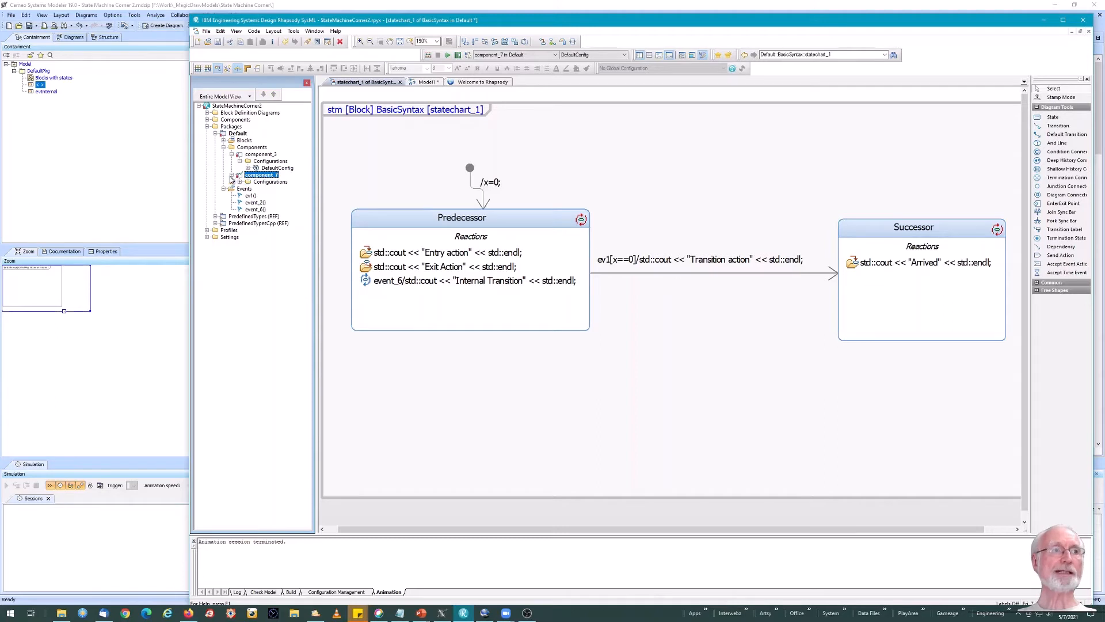
left_click(239, 182)
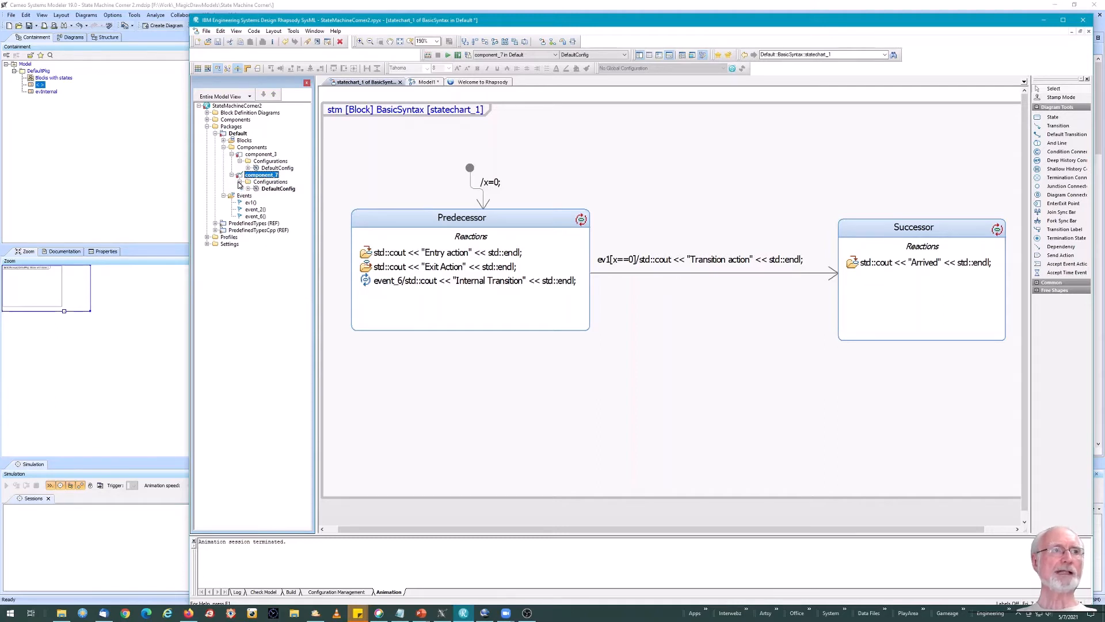
double_click(278, 189)
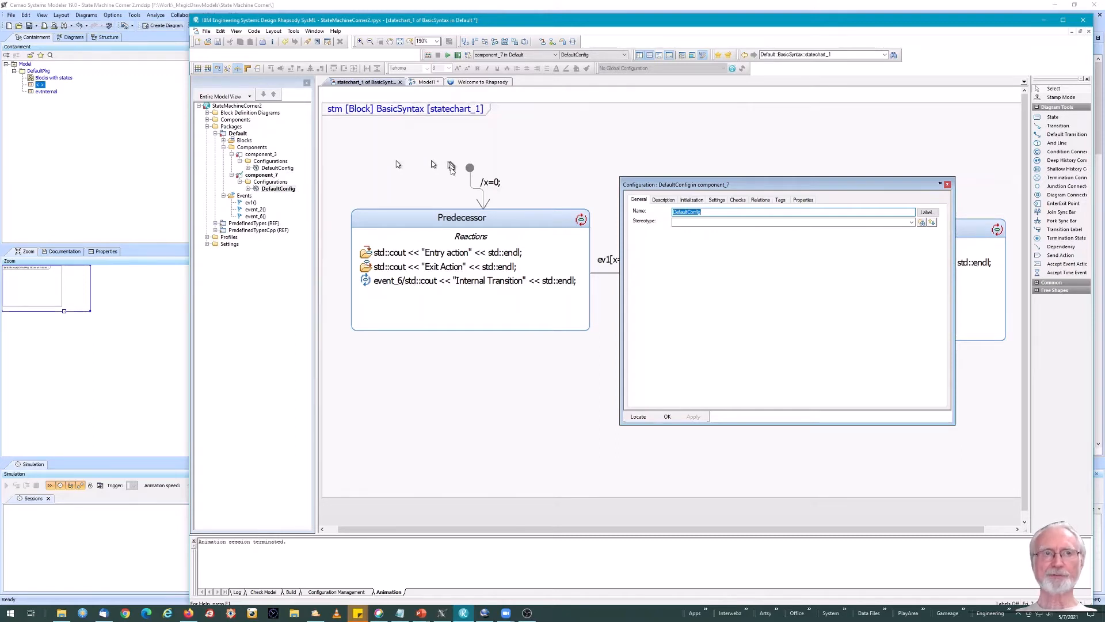
left_click(690, 200)
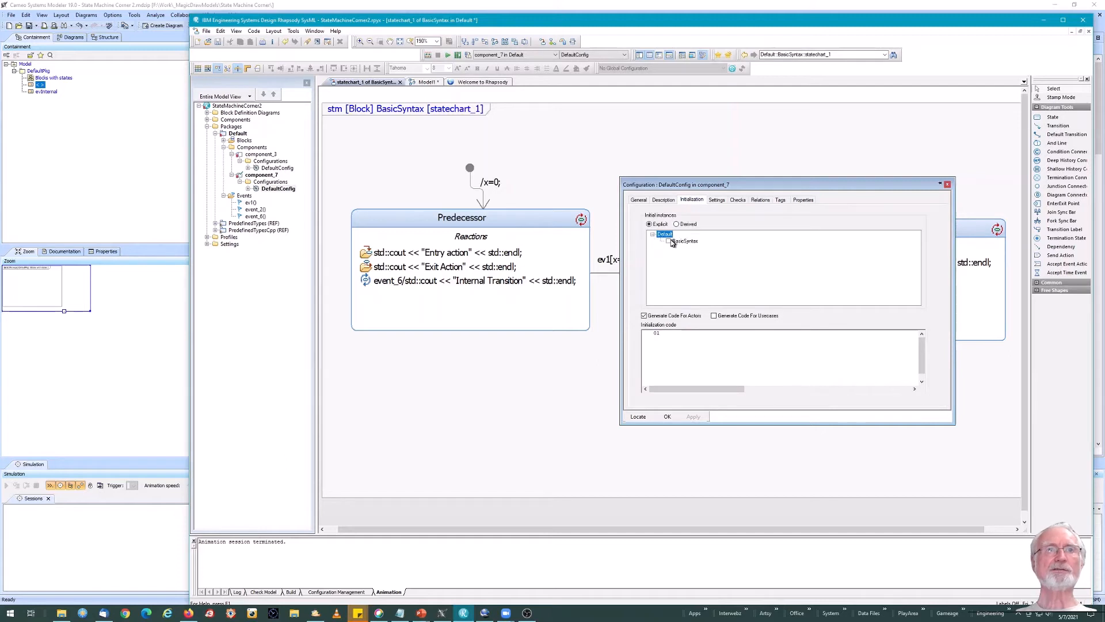
left_click(669, 240)
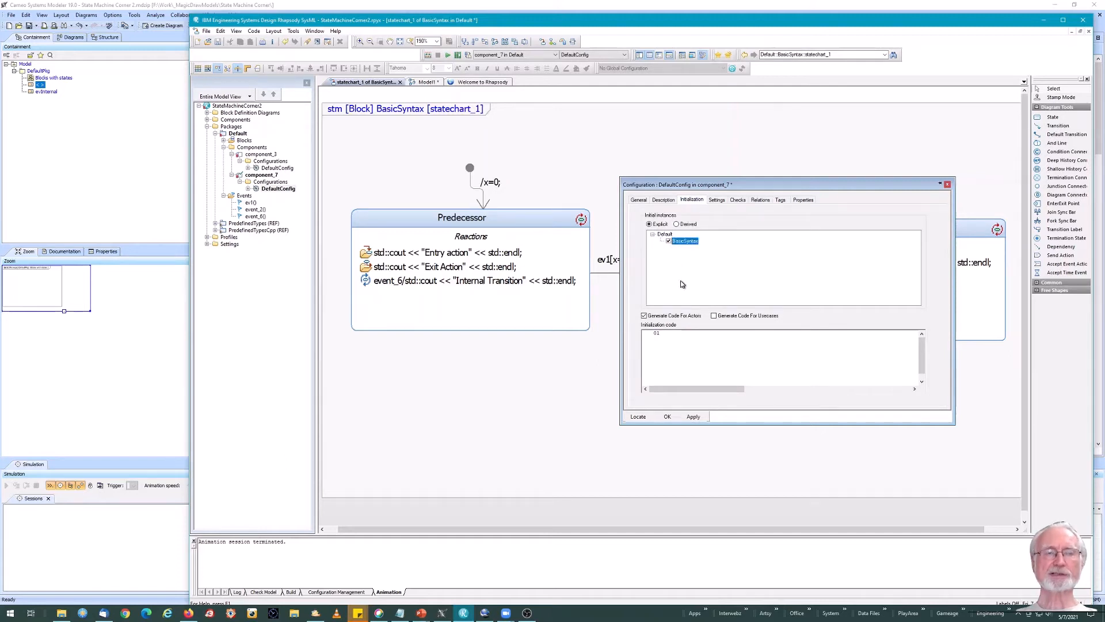
- In the DefaultConfig settings, set the instrumentation mode to Animation and the environment to Cygwin, and apply the configuration
left_click(717, 200)
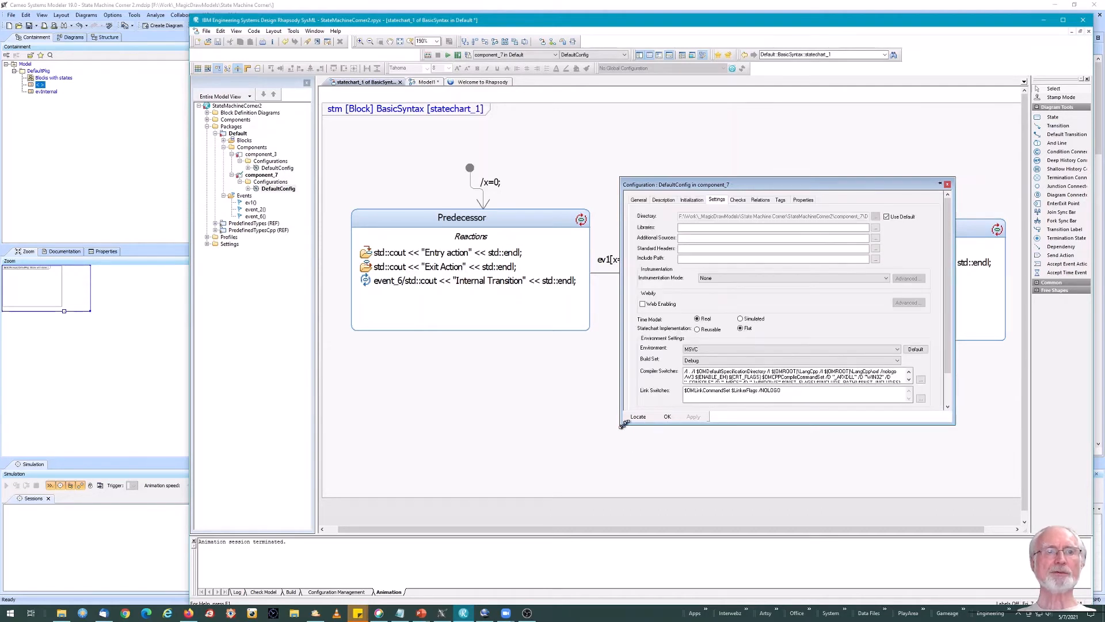
left_click_drag(620, 424, 603, 469)
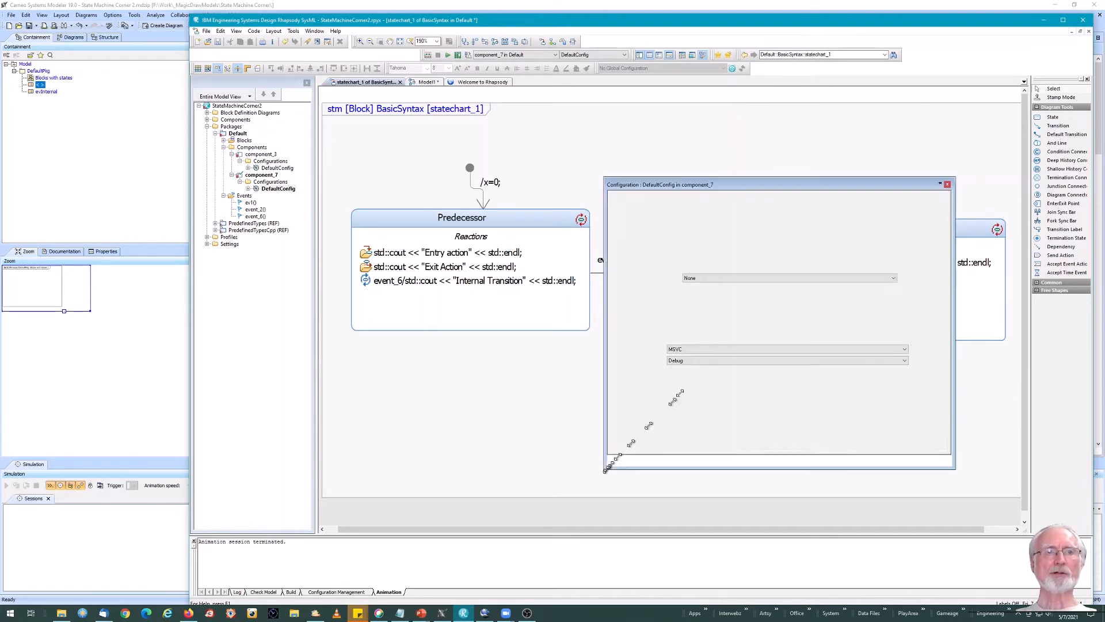
left_click(703, 279)
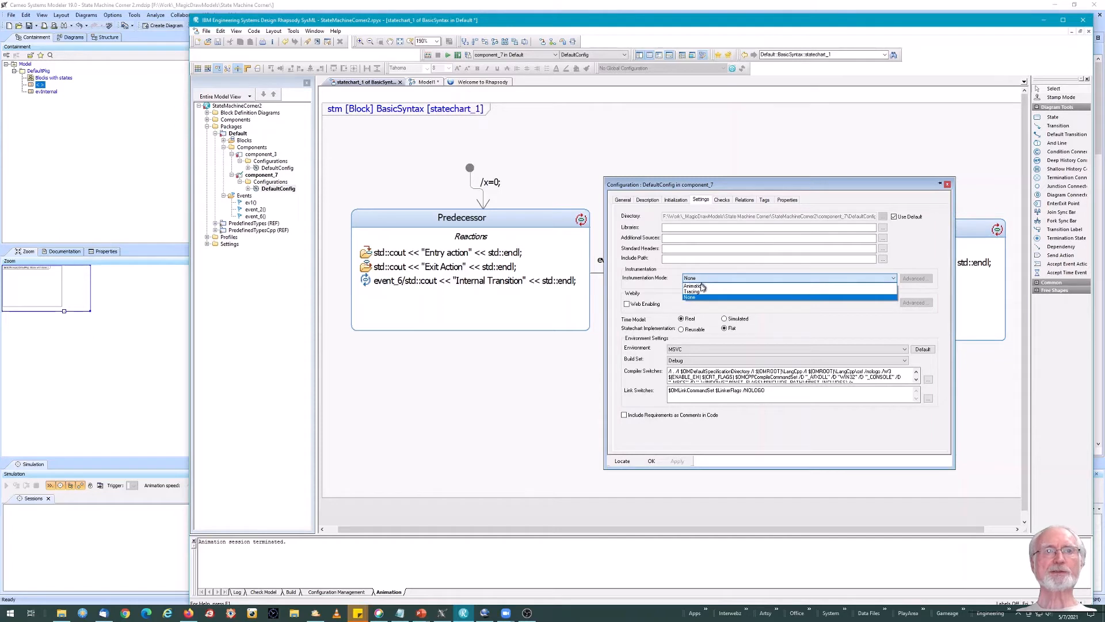
left_click(702, 286)
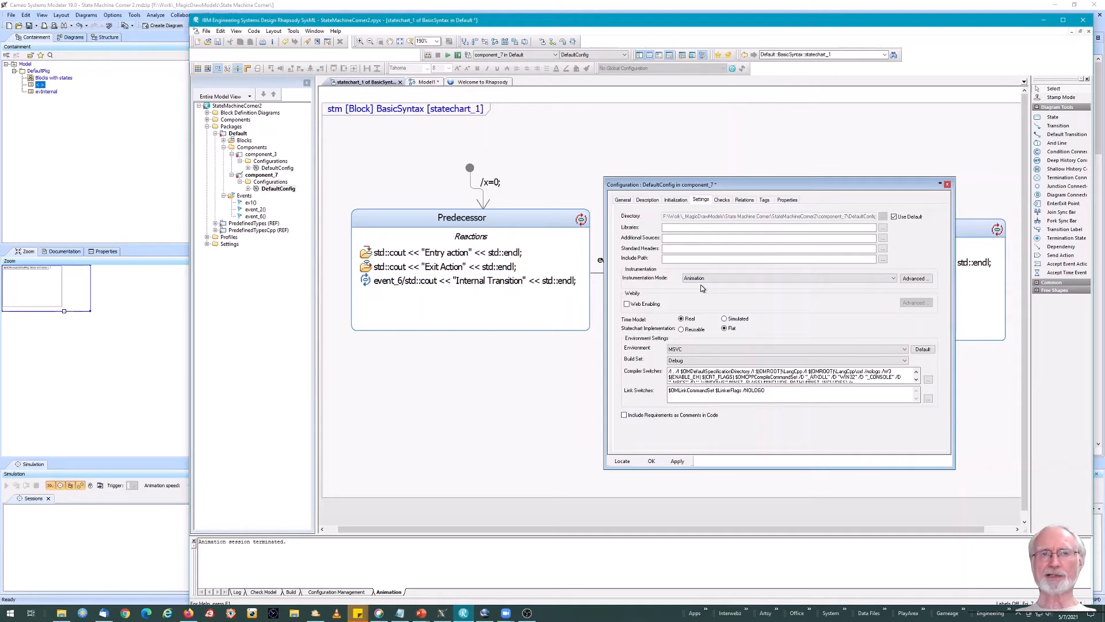
left_click(681, 349)
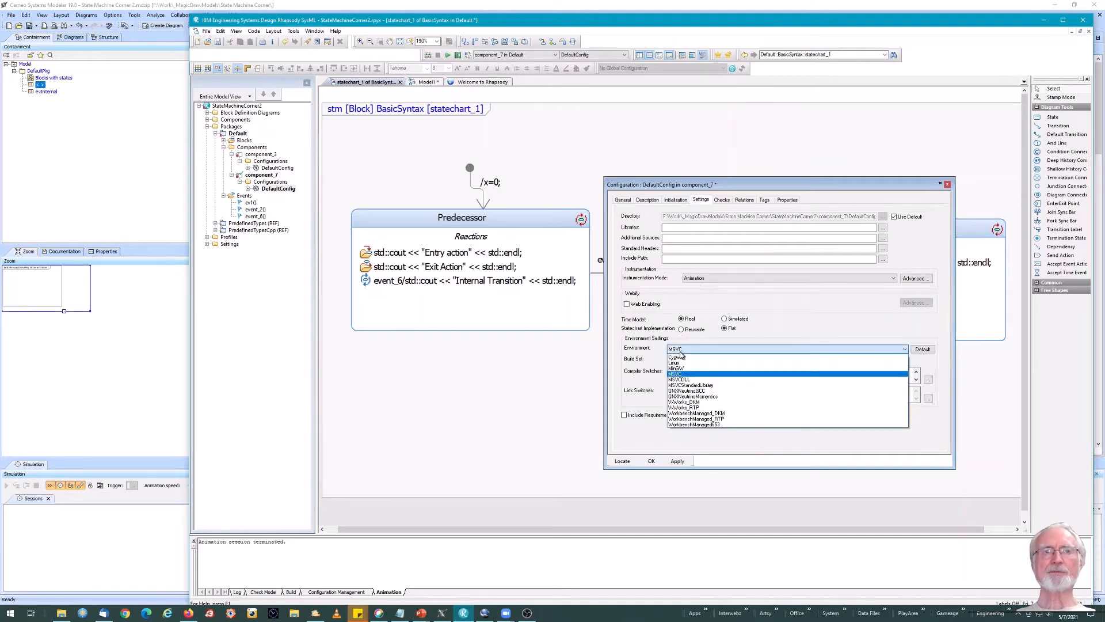
left_click(678, 357)
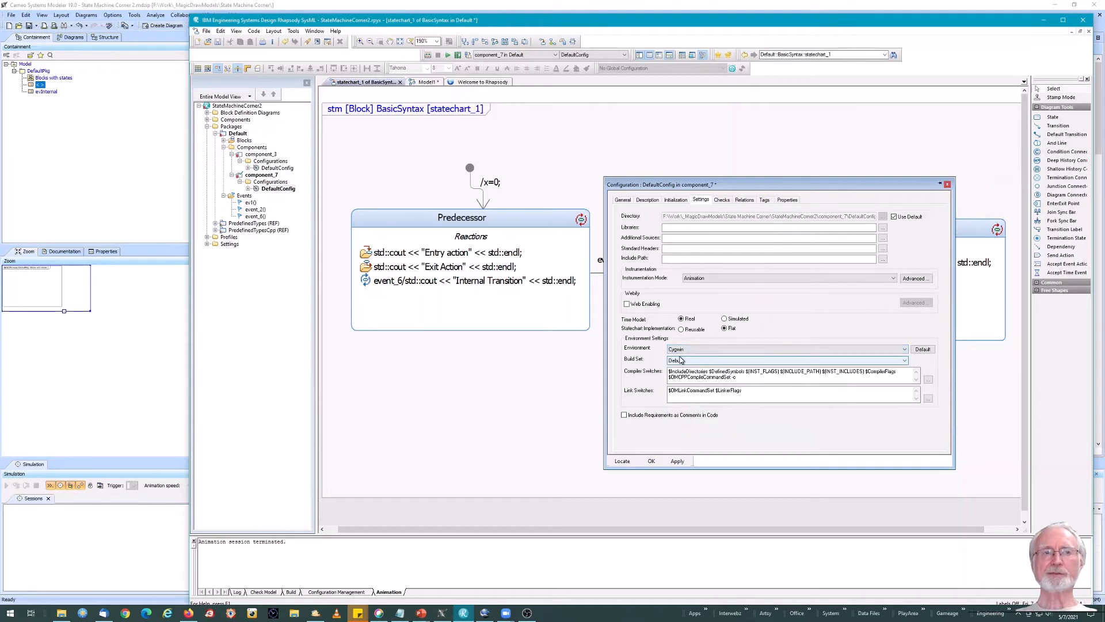
left_click(651, 461)
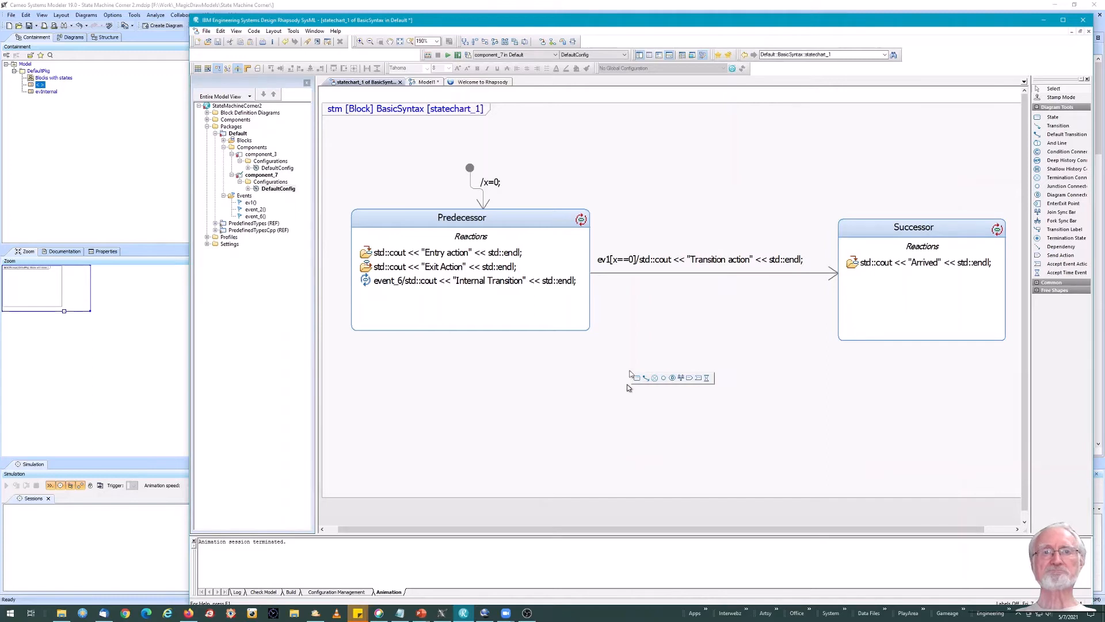
- Generate, build and run component_7, dismiss the antivirus notice and move the console window clear of the statechart
left_click(457, 55)
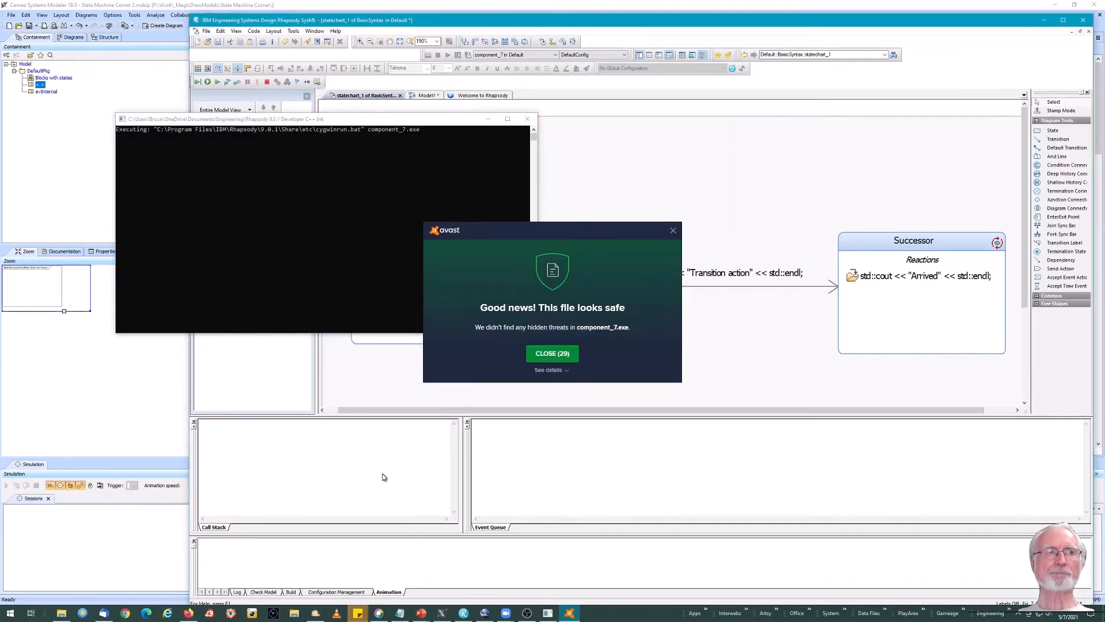
left_click(559, 357)
left_click_drag(395, 122, 327, 127)
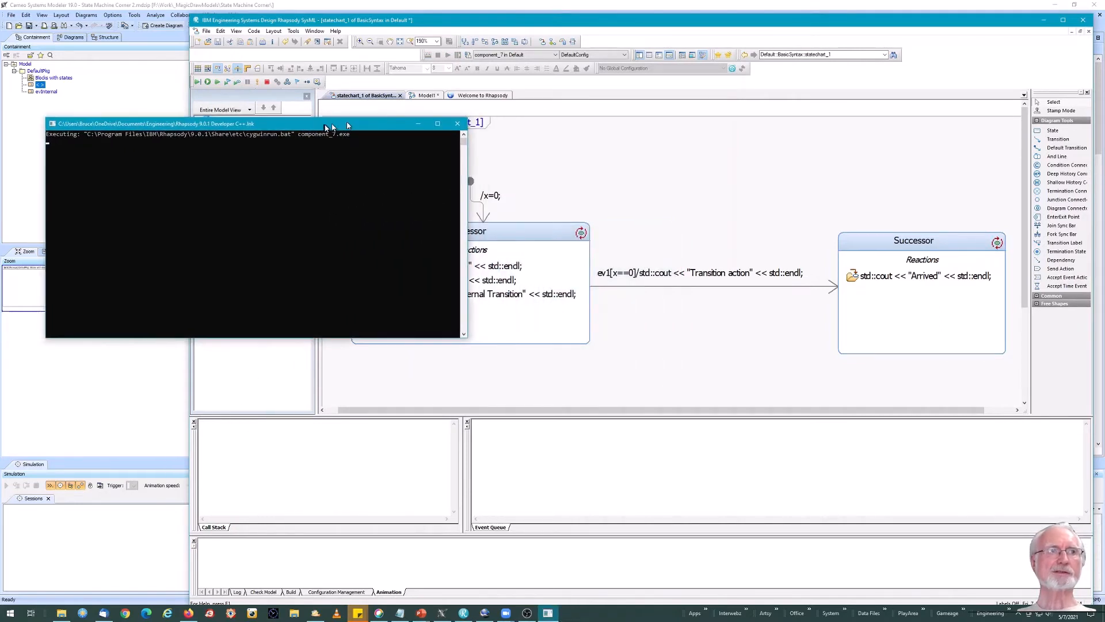
left_click(627, 164)
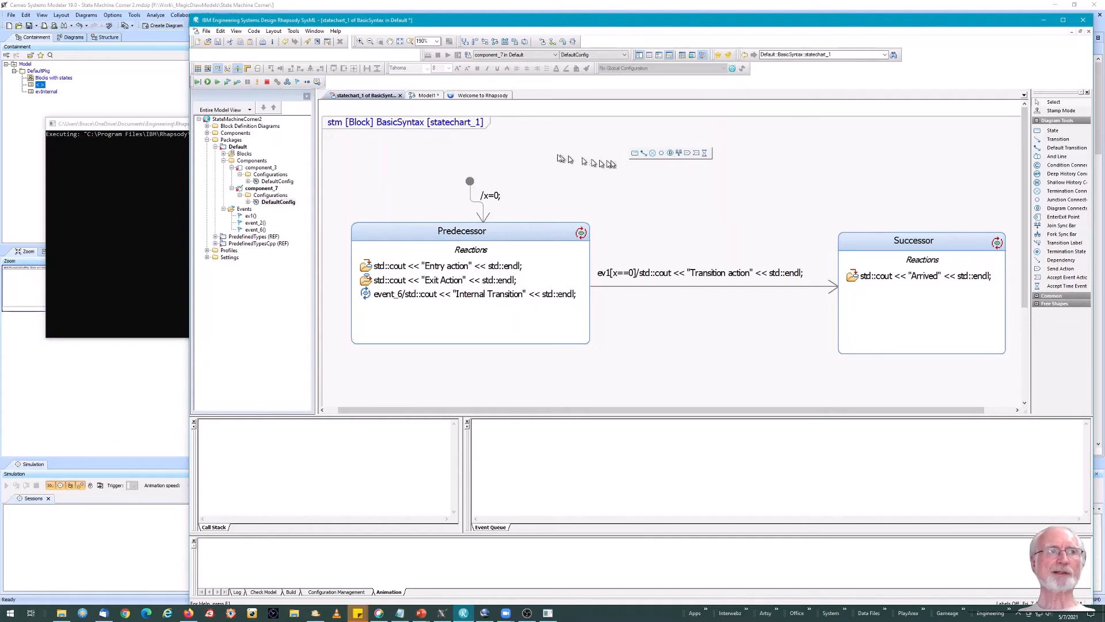
- Expand the BasicSyntax block in the model browser and set the animation running
left_click(223, 154)
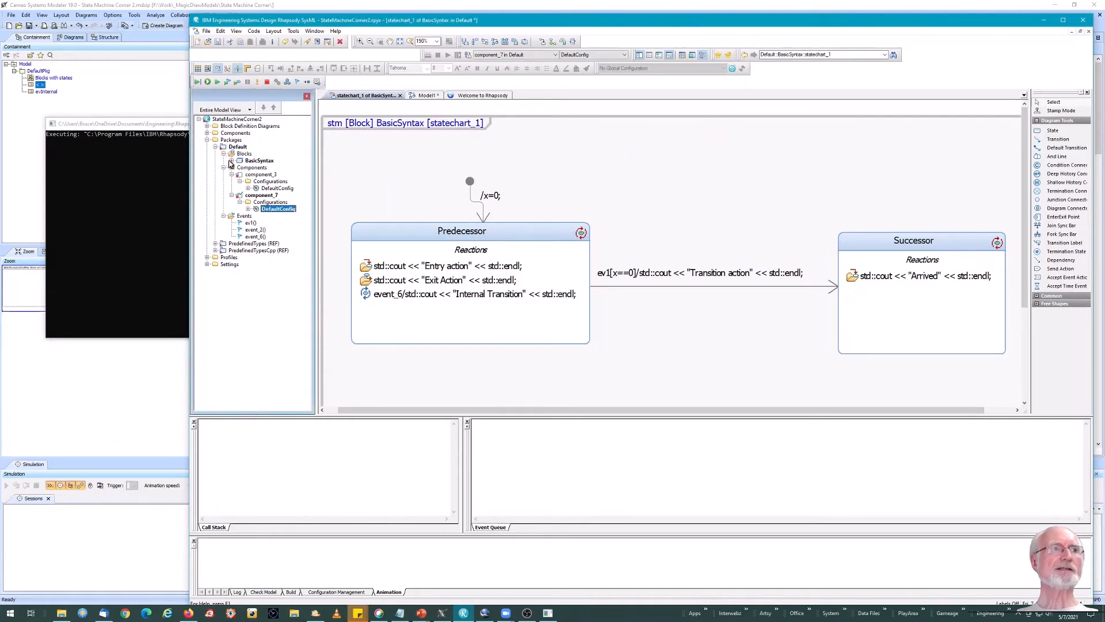
left_click(231, 161)
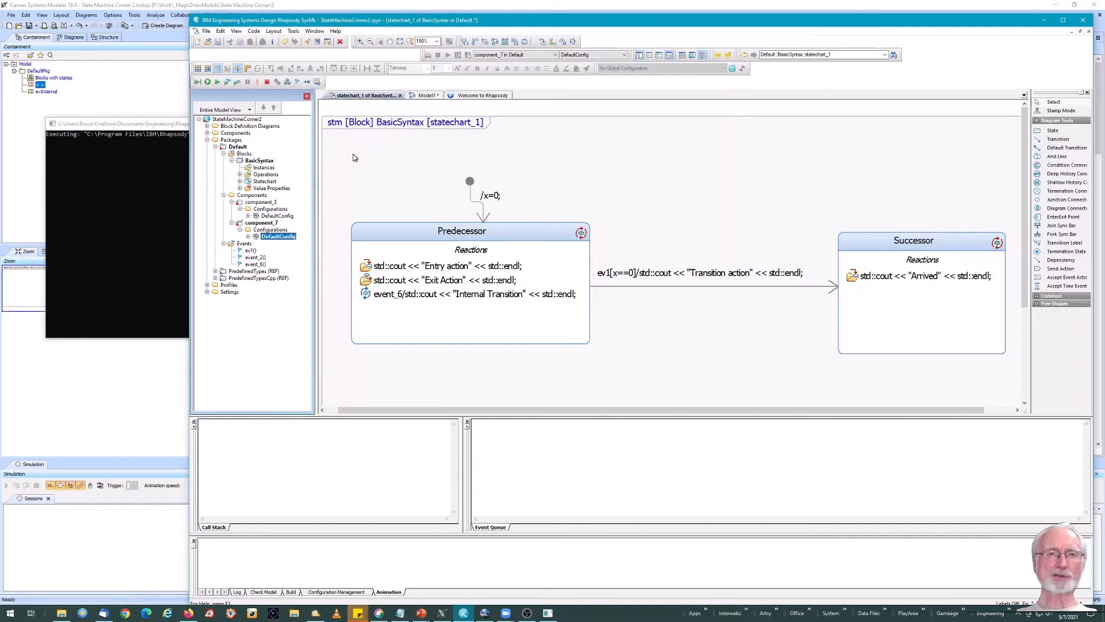
left_click(209, 82)
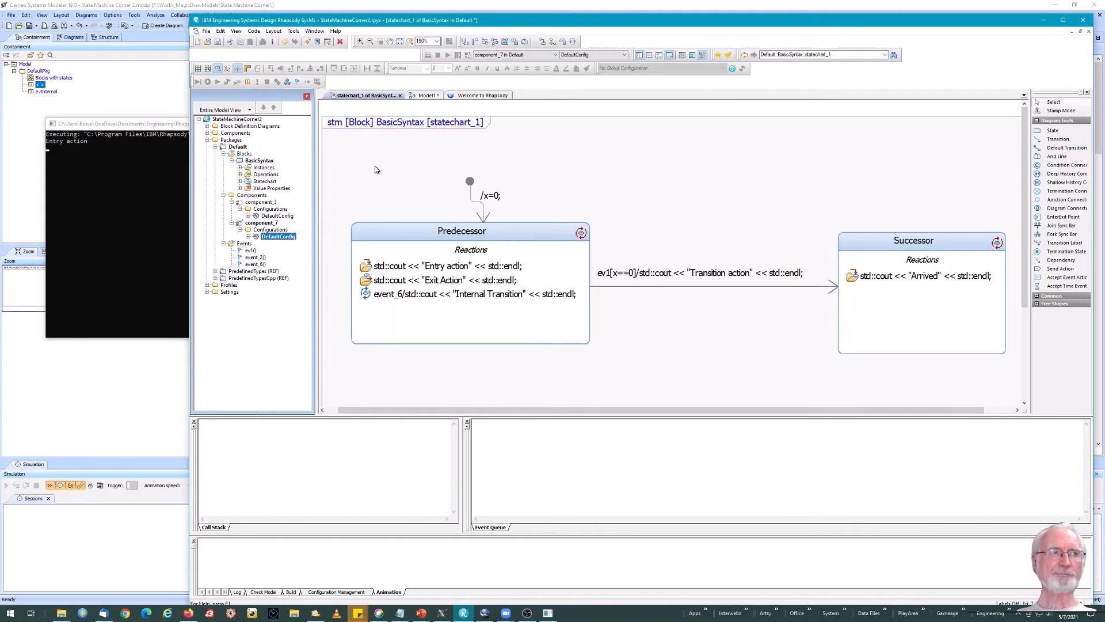
- Open the instance statechart of BasicSyntax[0] and fit the whole diagram in view
left_click(240, 168)
right_click(263, 176)
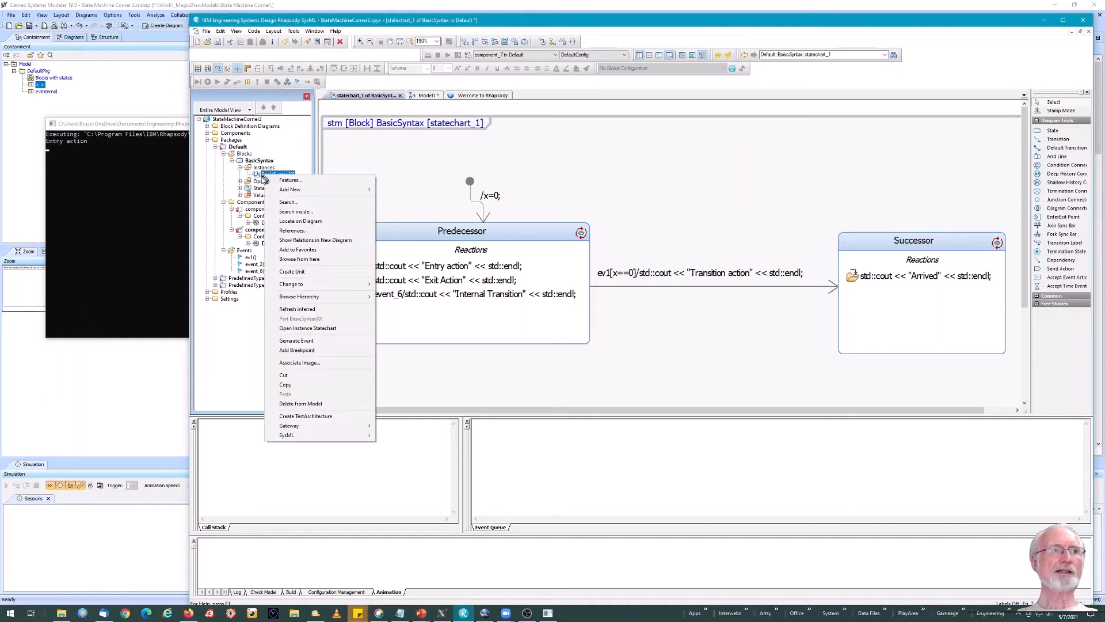
left_click(310, 326)
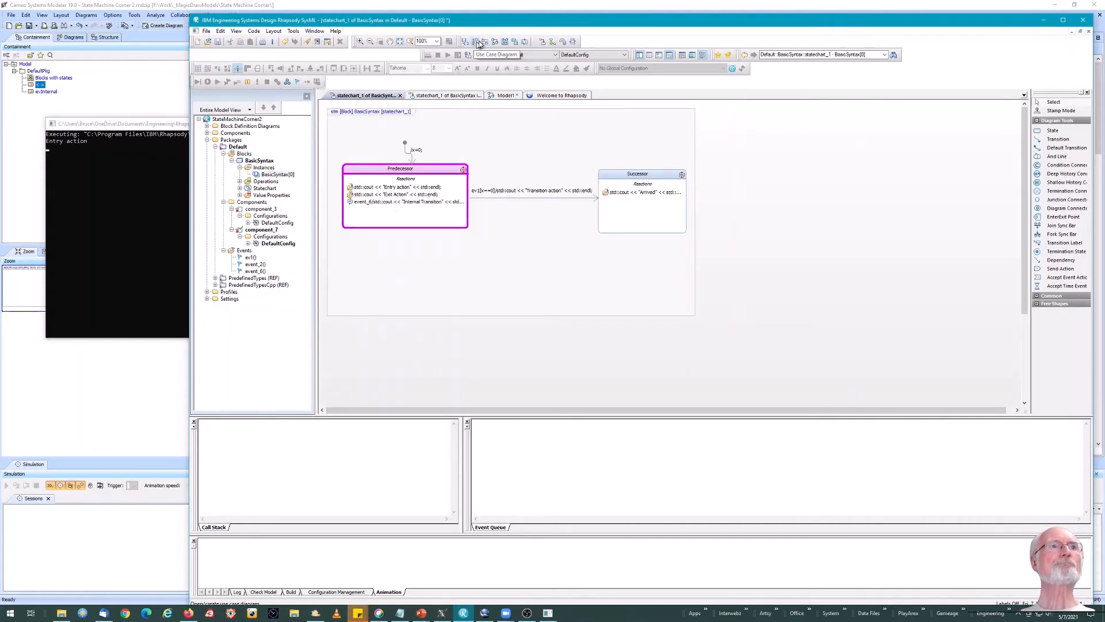
left_click(400, 42)
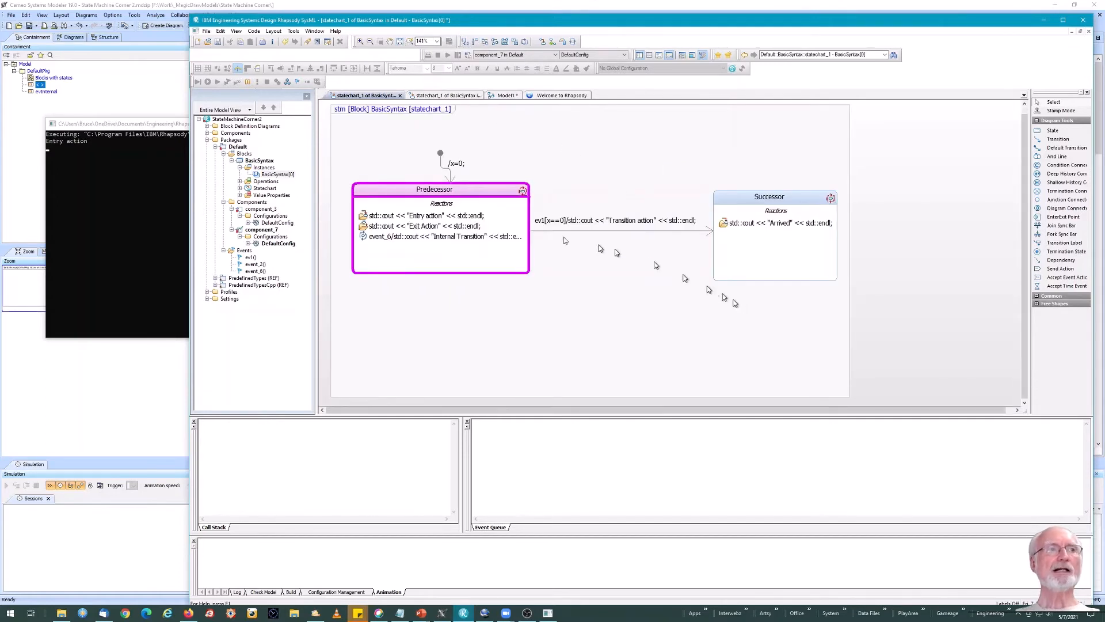
- Show the features of instance BasicSyntax[0] in a small window beside the Successor state, with its value properties readable
right_click(277, 175)
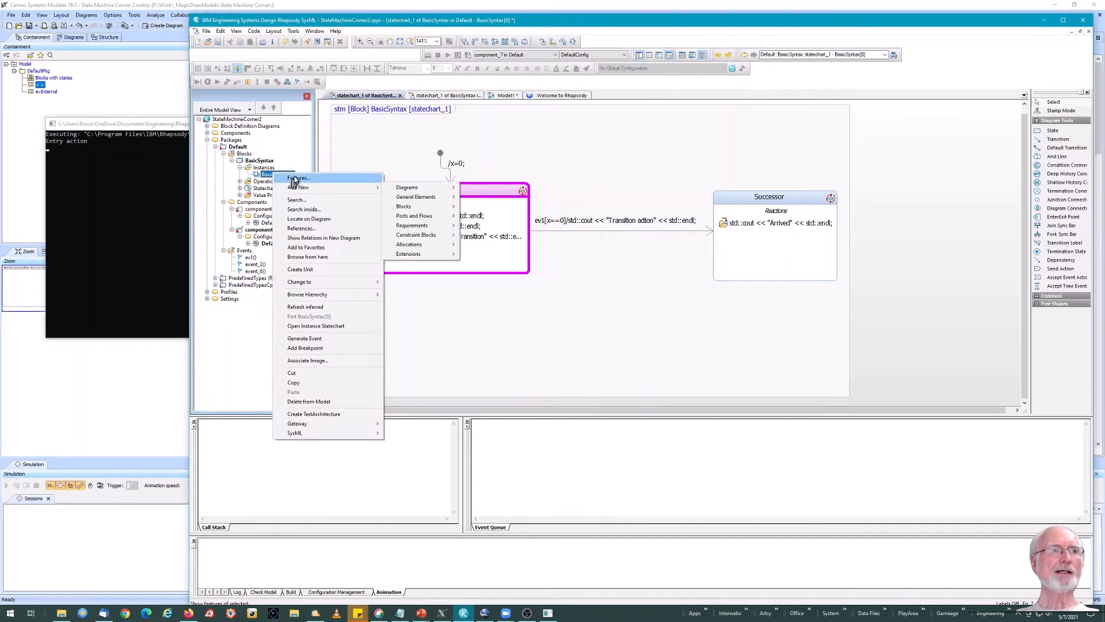
left_click(296, 178)
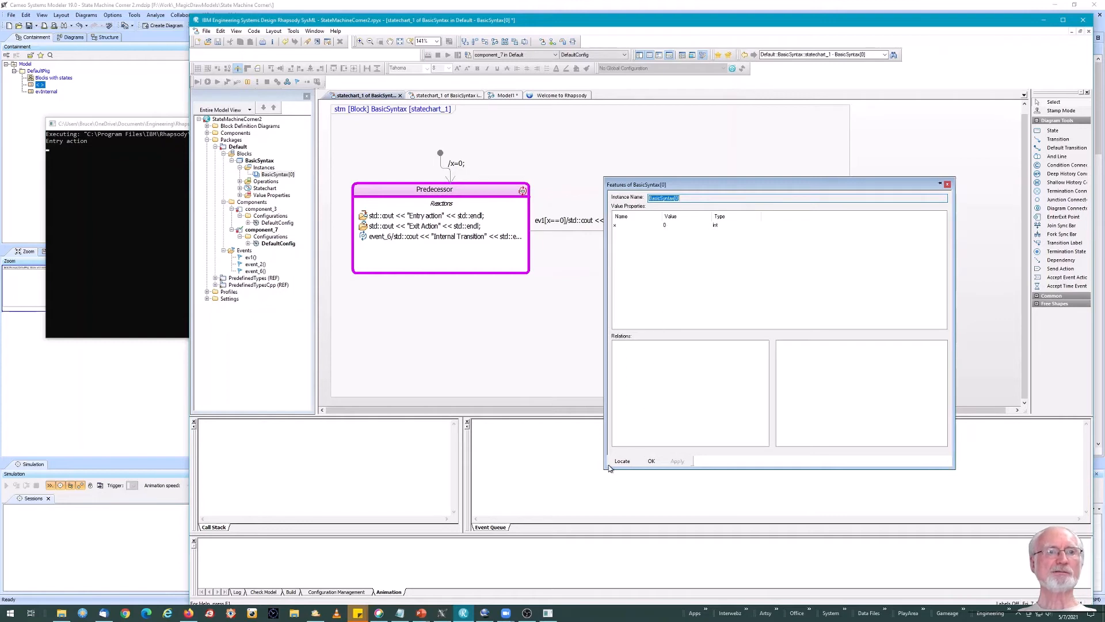
left_click_drag(606, 467, 631, 382)
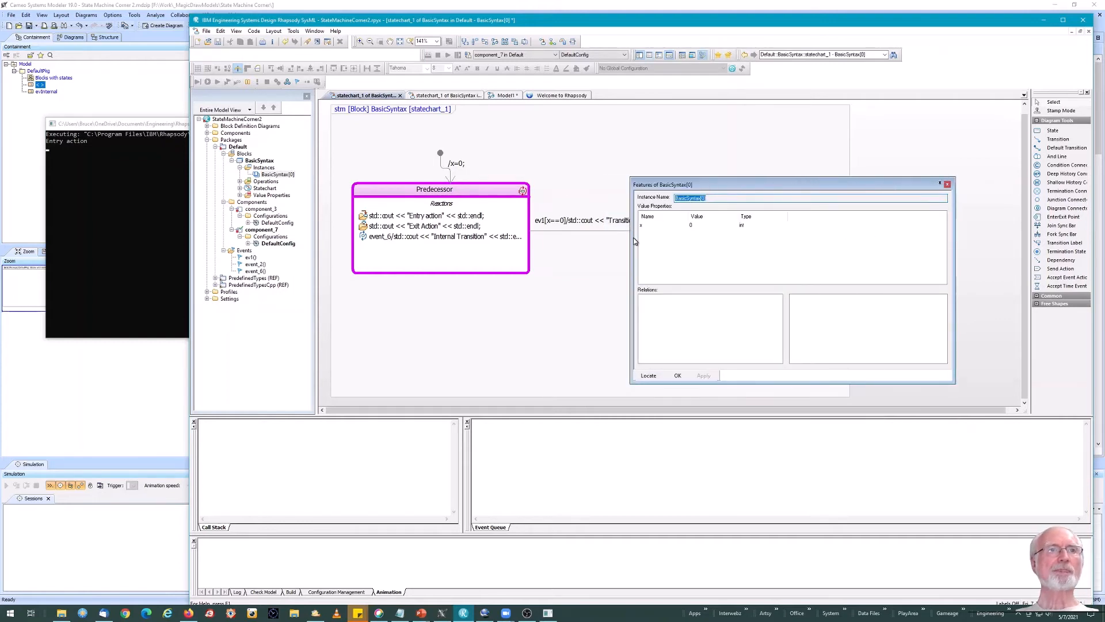
left_click_drag(630, 237, 870, 237)
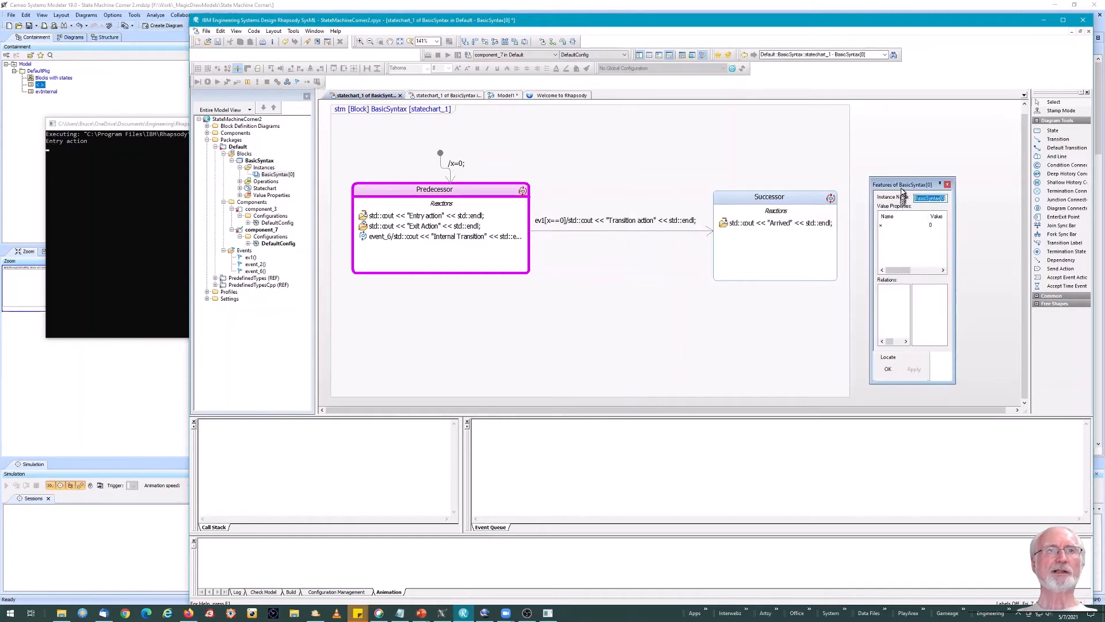
left_click_drag(921, 188, 980, 196)
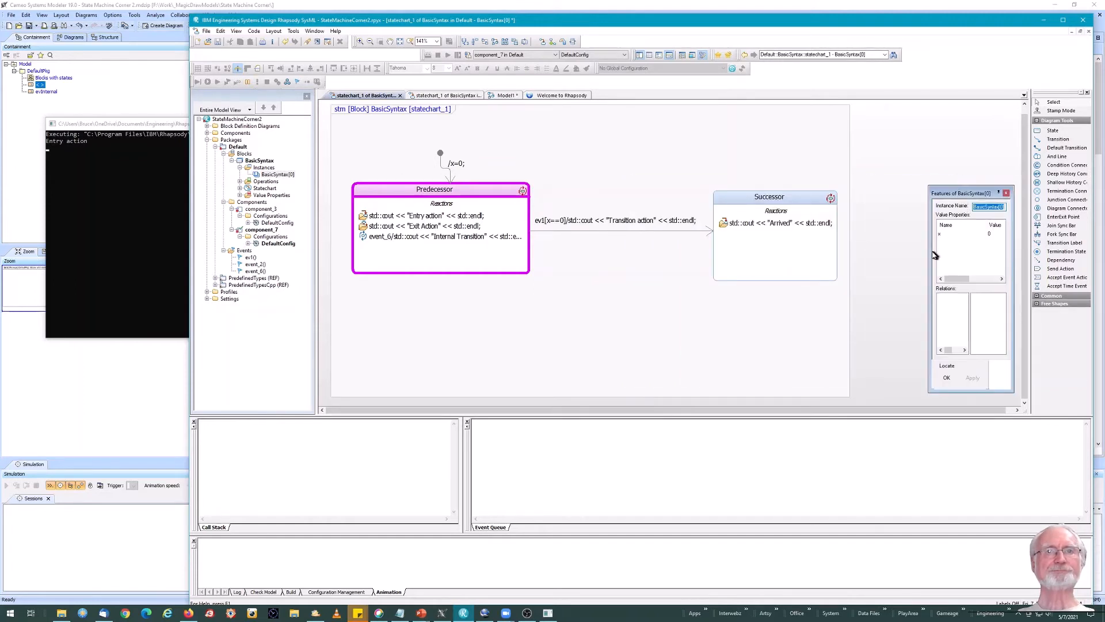
left_click_drag(930, 251, 868, 251)
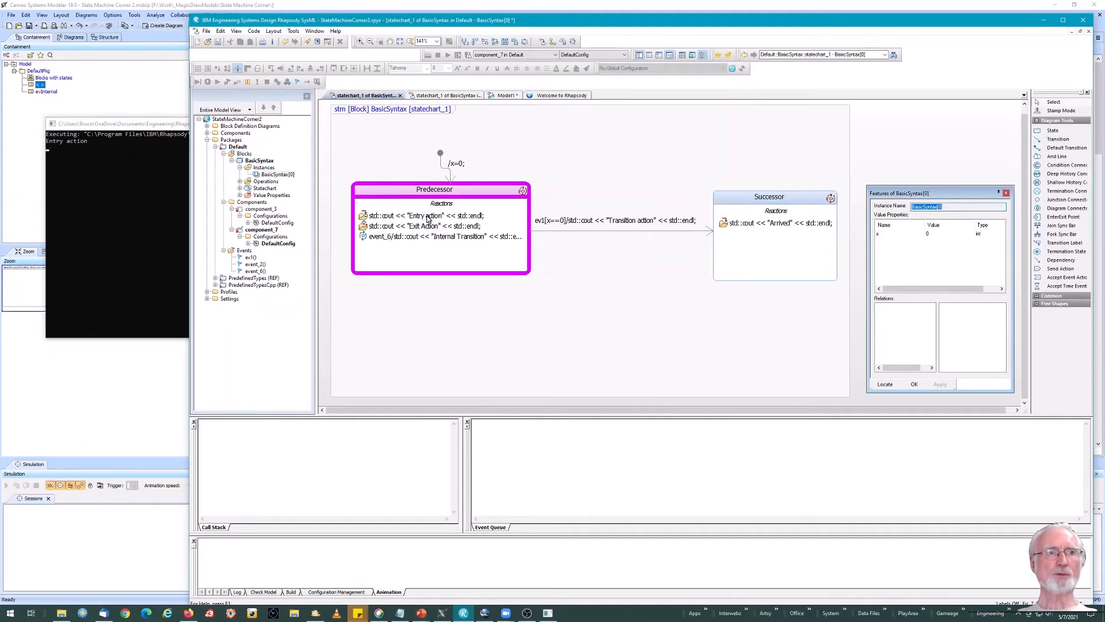
- Generate event_6 for BasicSyntax[0] to trigger the internal transition in Predecessor
left_click(297, 82)
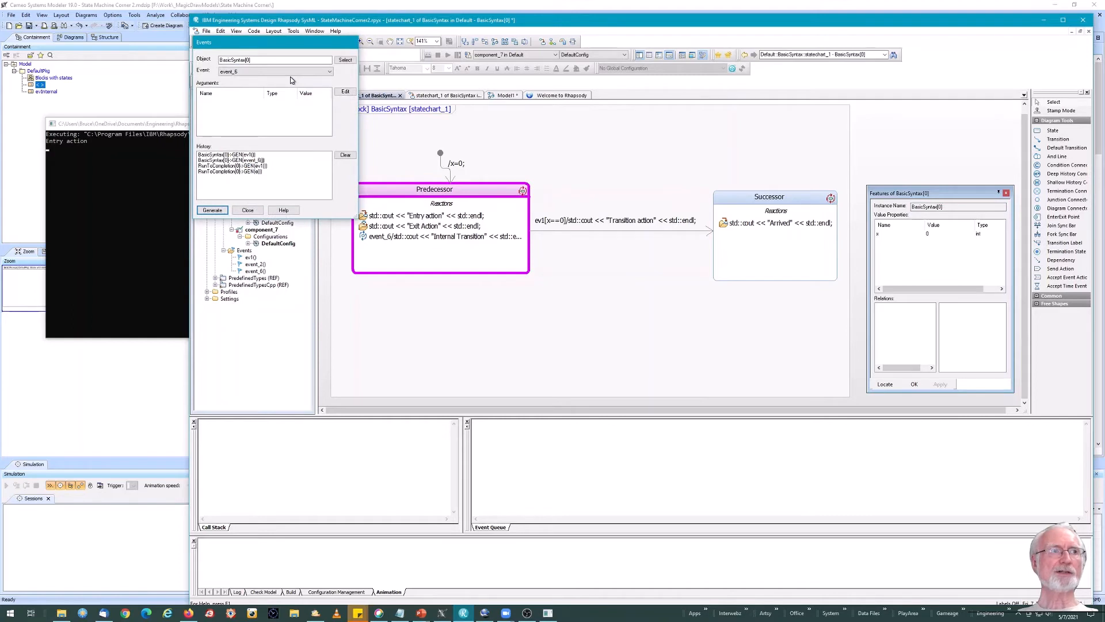
left_click(248, 73)
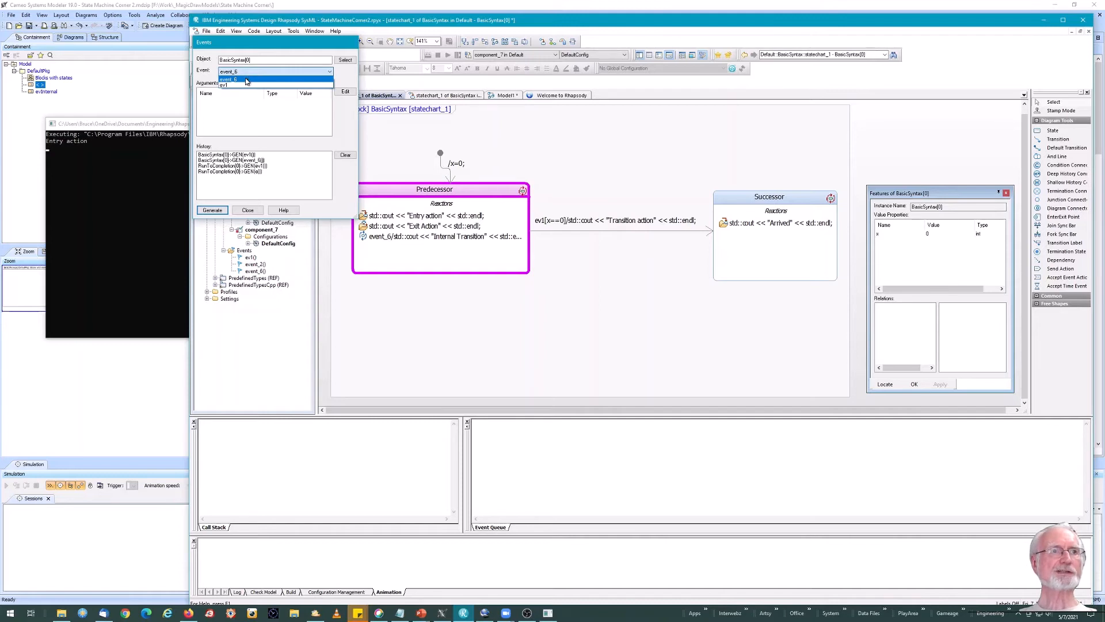
left_click(246, 80)
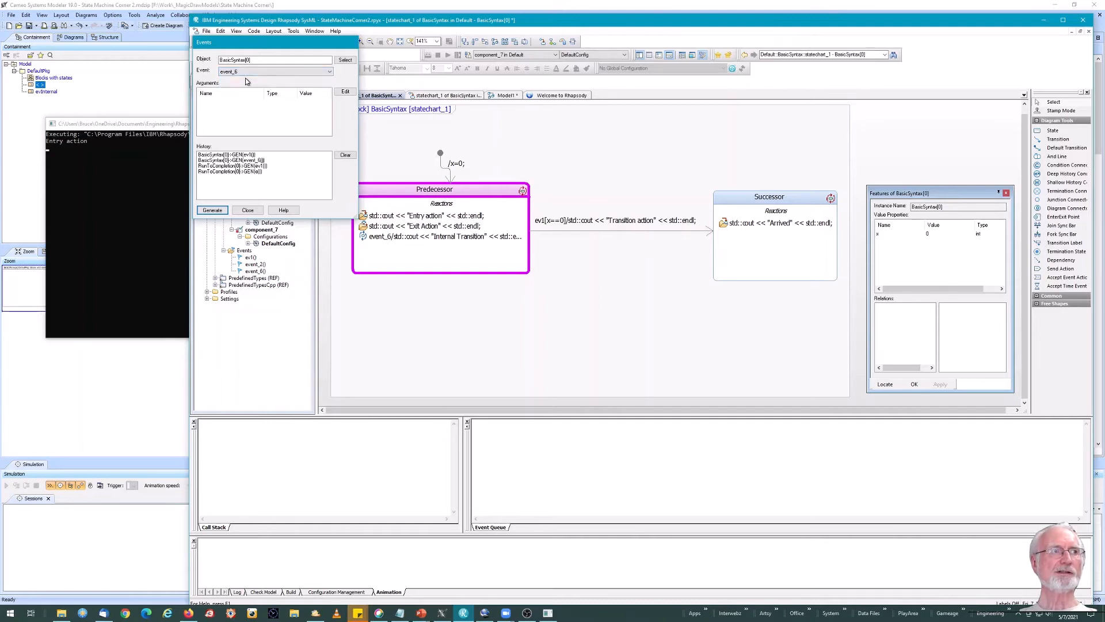
left_click(211, 211)
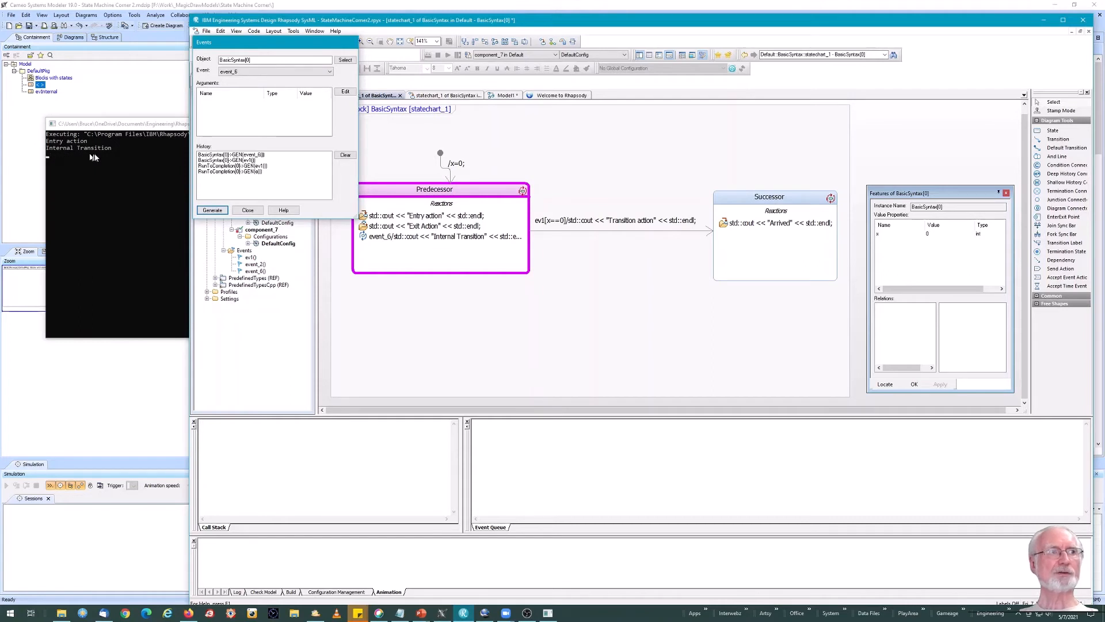
- Generate event ev1 for BasicSyntax[0] to fire the transition from Predecessor to Successor
left_click(247, 72)
left_click(240, 86)
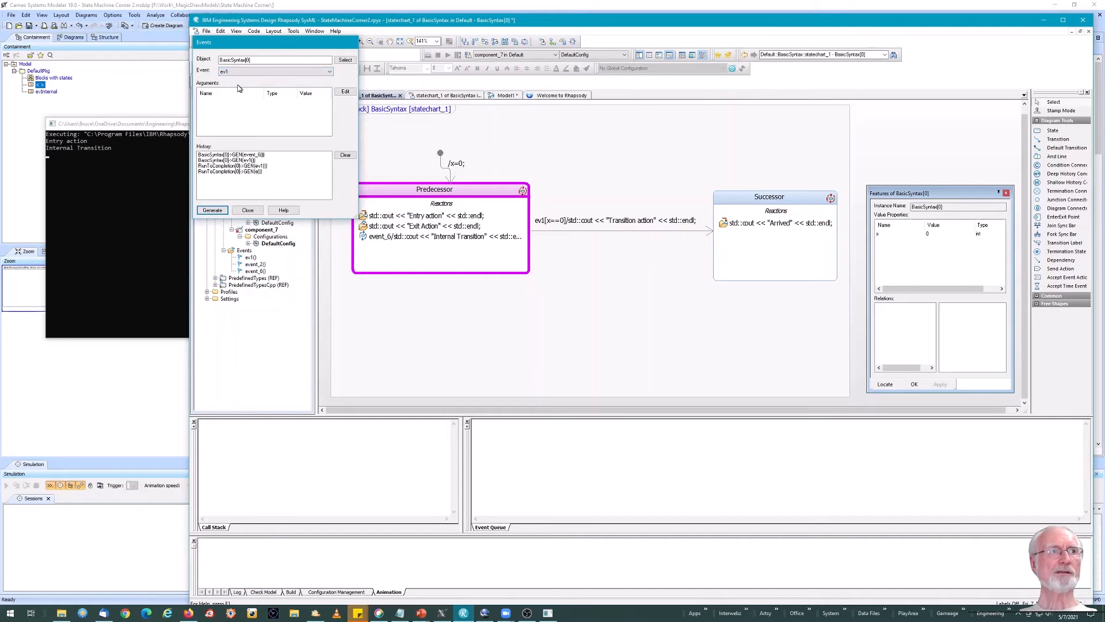
left_click(212, 211)
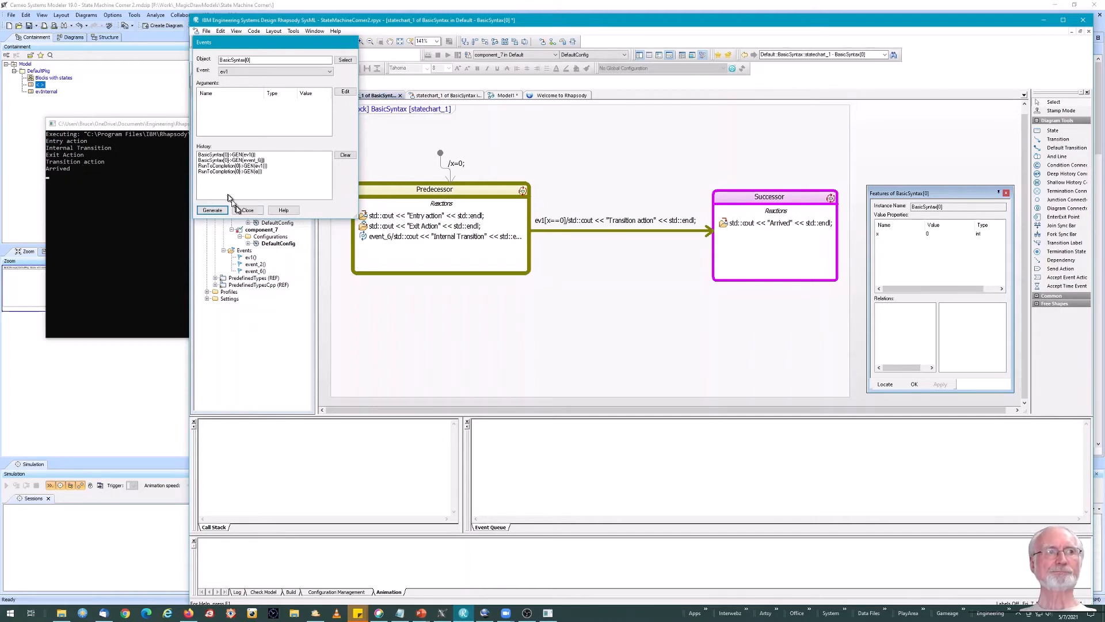
- Close the event generator and end the run by closing the component_7 console window
left_click(248, 210)
left_click(472, 171)
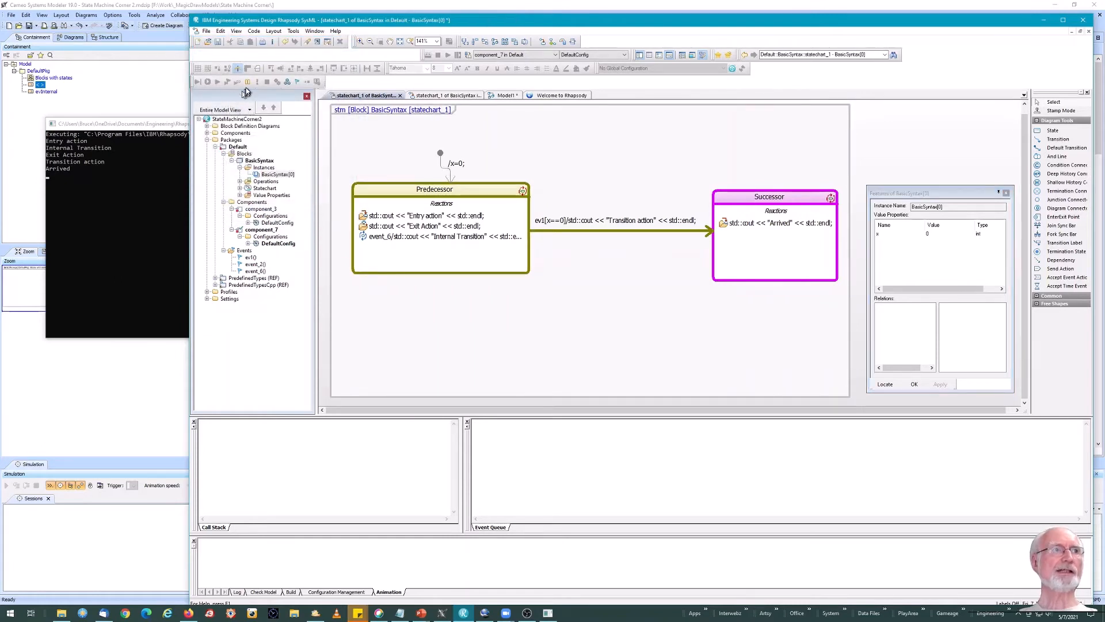
left_click(172, 124)
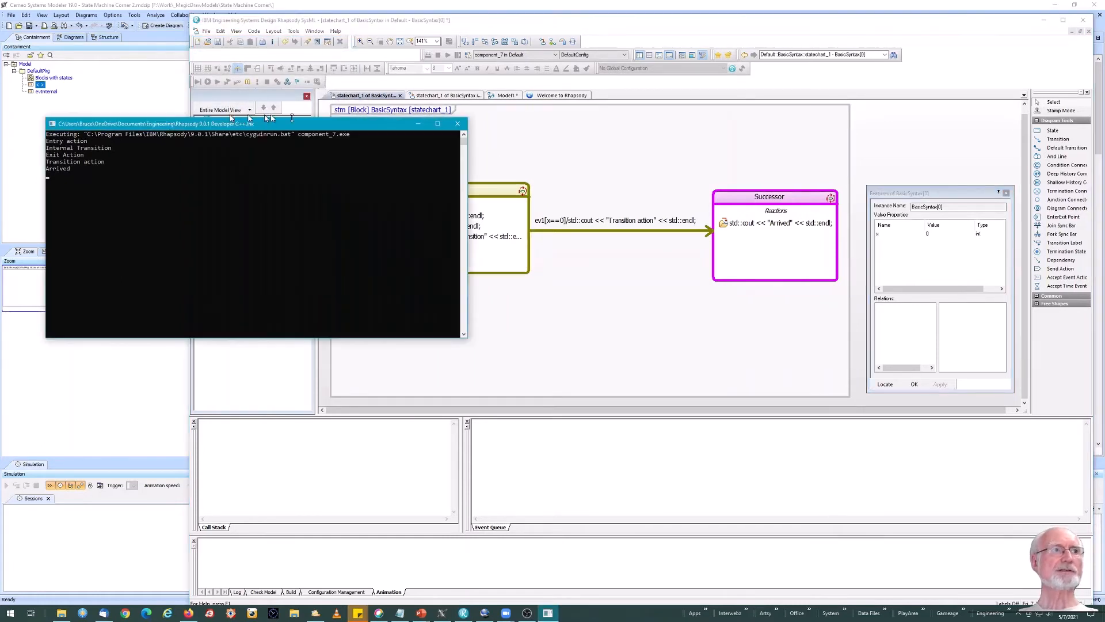
left_click(457, 124)
- Switch to Cameo Systems Modeler and add a block named BasicSyntax to the Blocks with states diagram
left_click(146, 4)
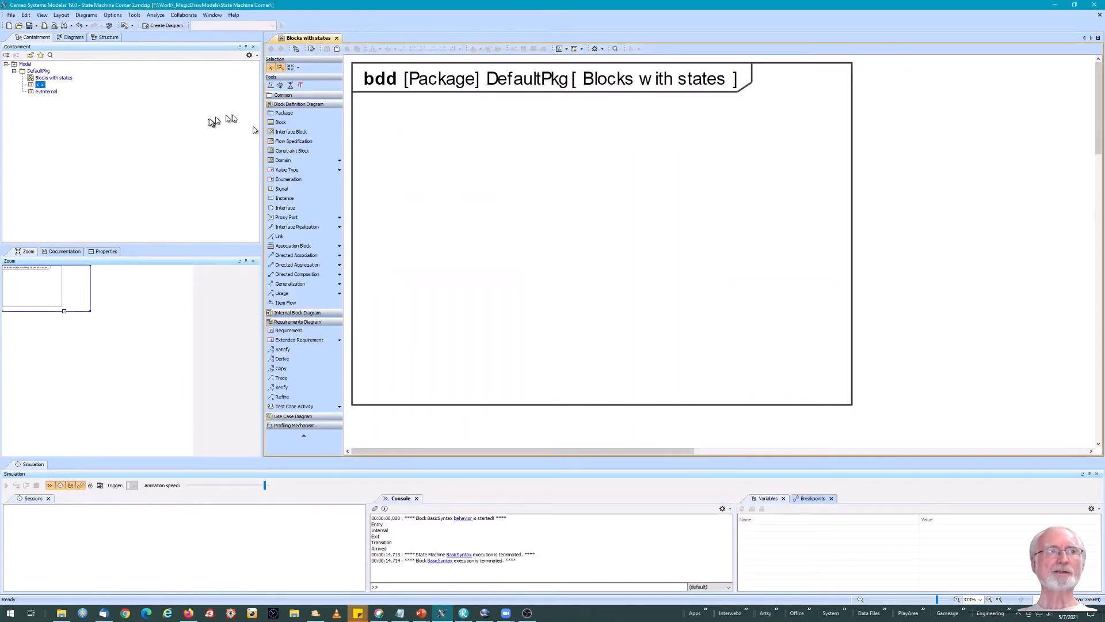
left_click(281, 122)
left_click(432, 149)
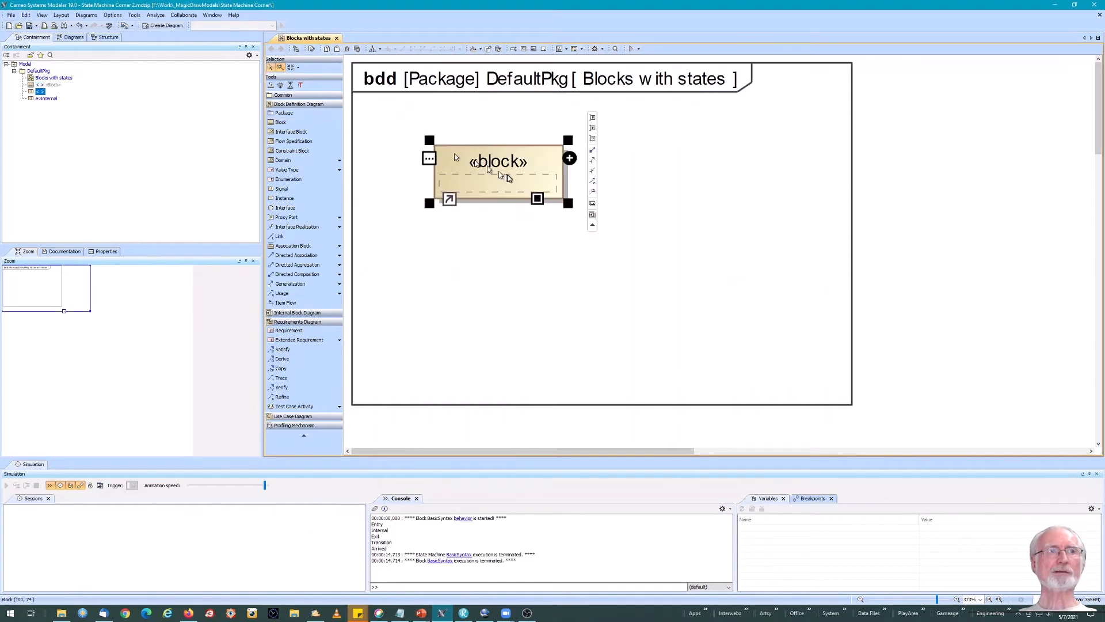
type("Bsai")
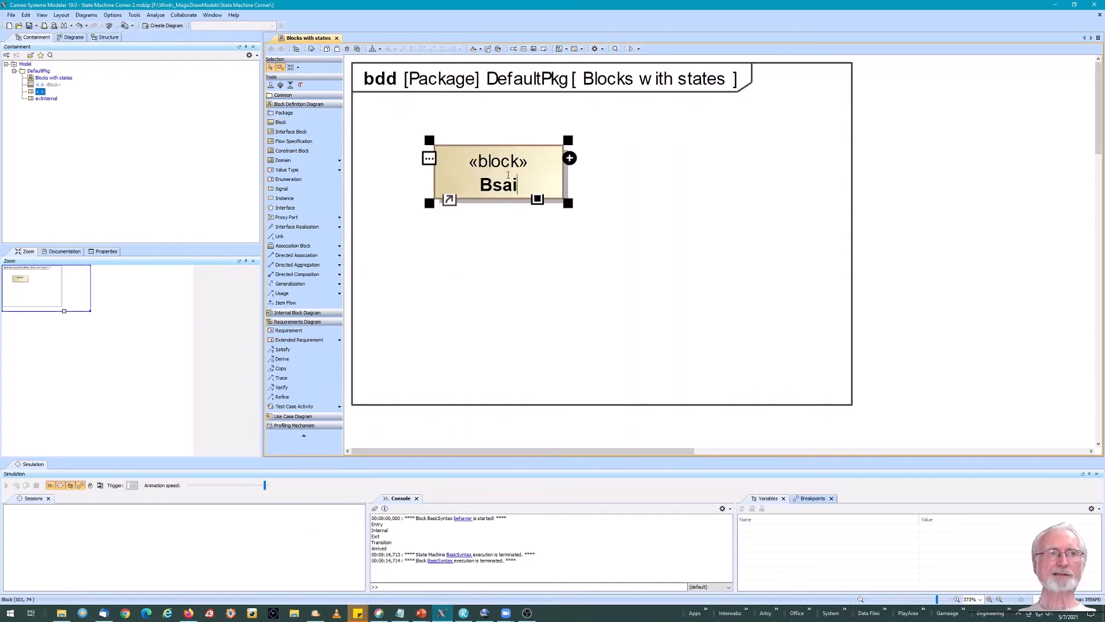
key("BackSpace")
key("BackSpace")
key("BackSpace")
type("asicS")
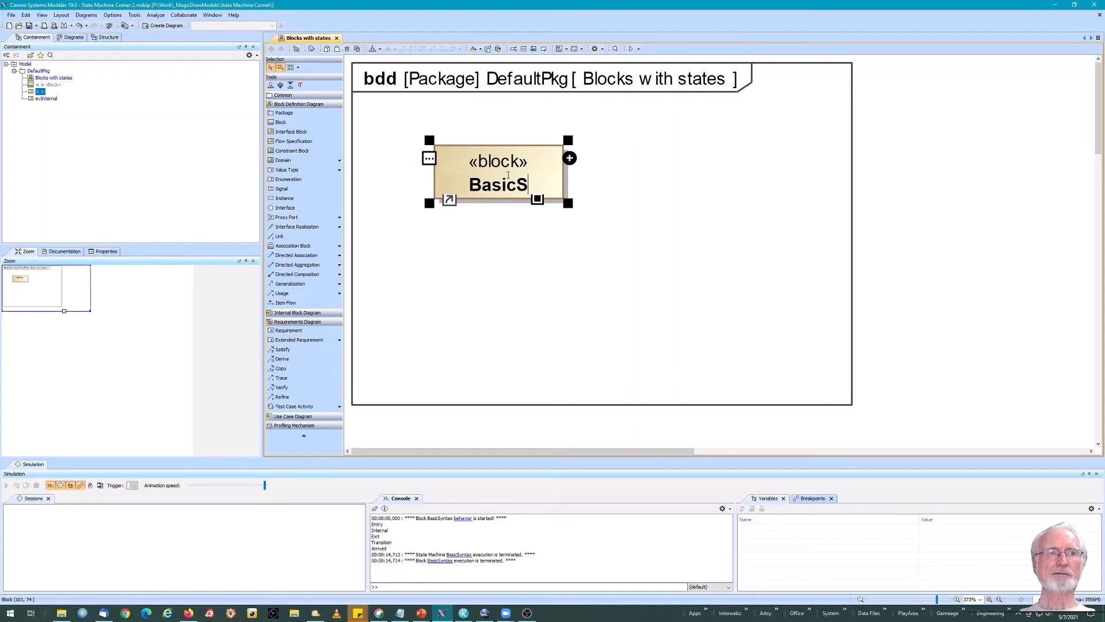
type("yntax")
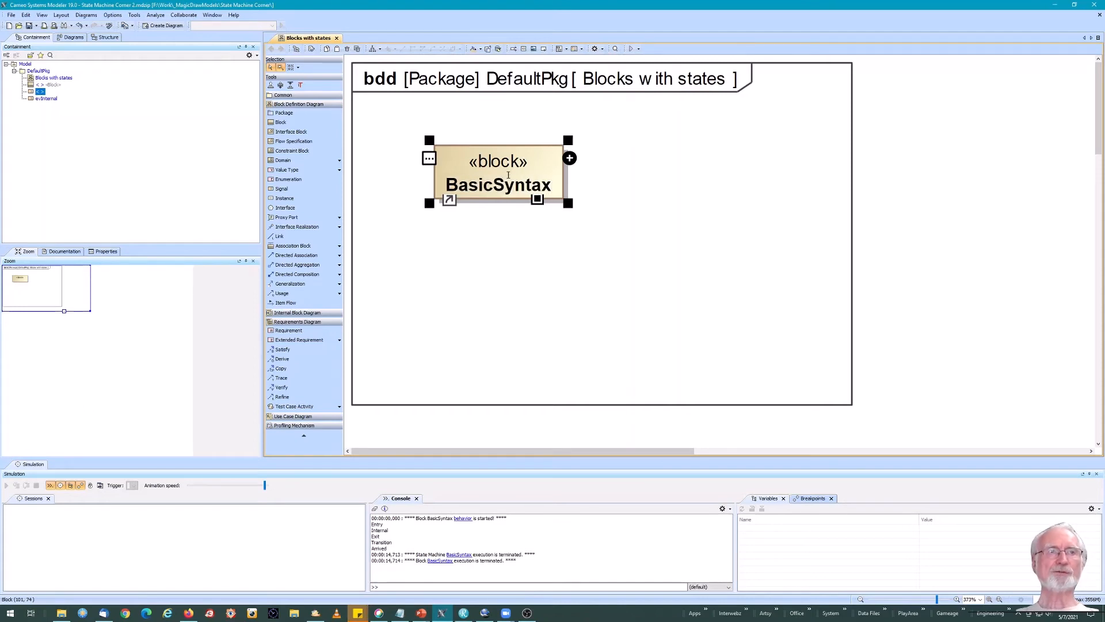
- Add a value property x of type Integer to the BasicSyntax block
left_click(569, 158)
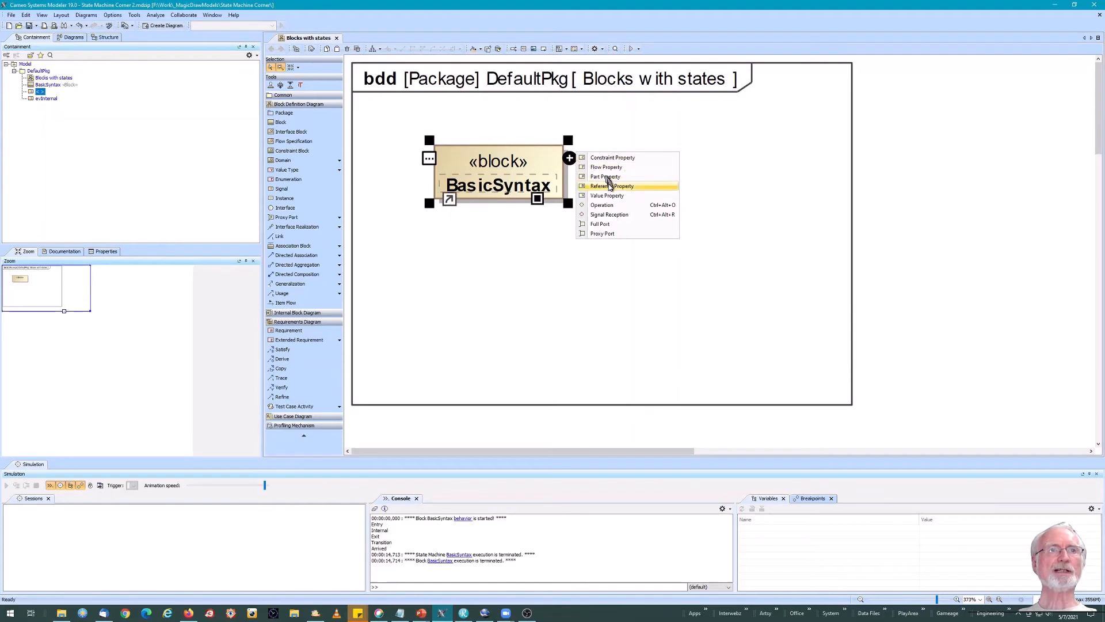
left_click(605, 196)
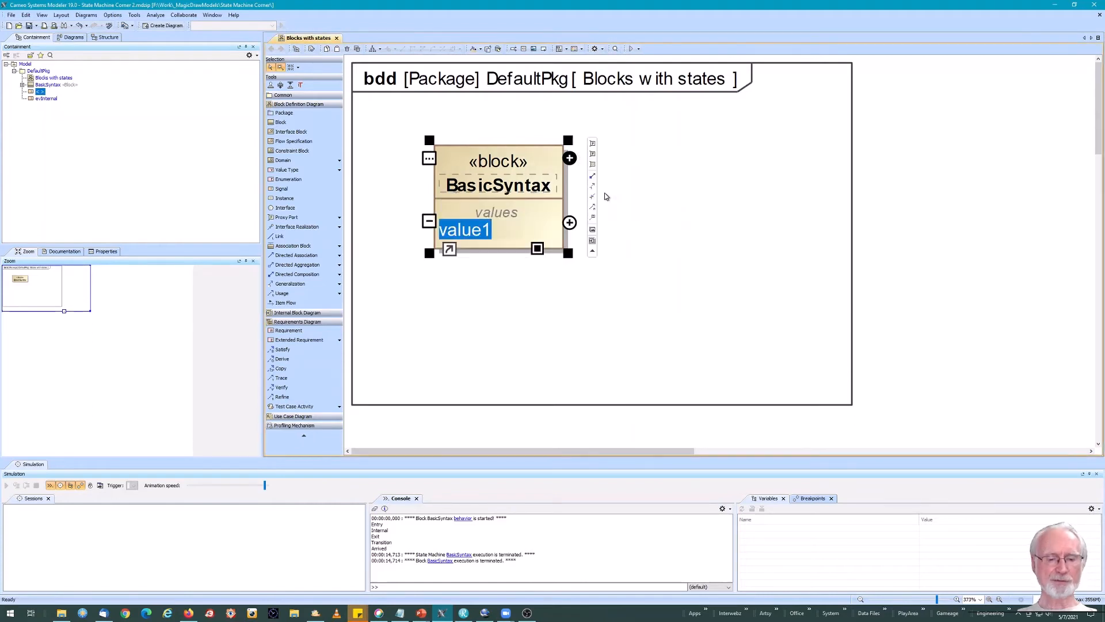
type("x:")
key("ctrl+space")
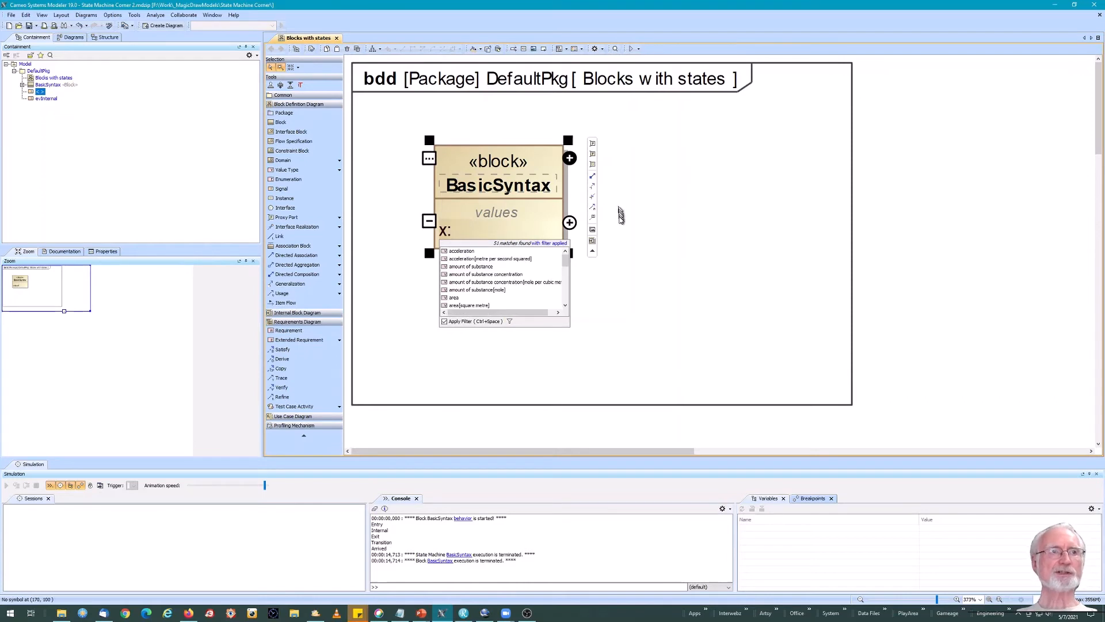
type("In")
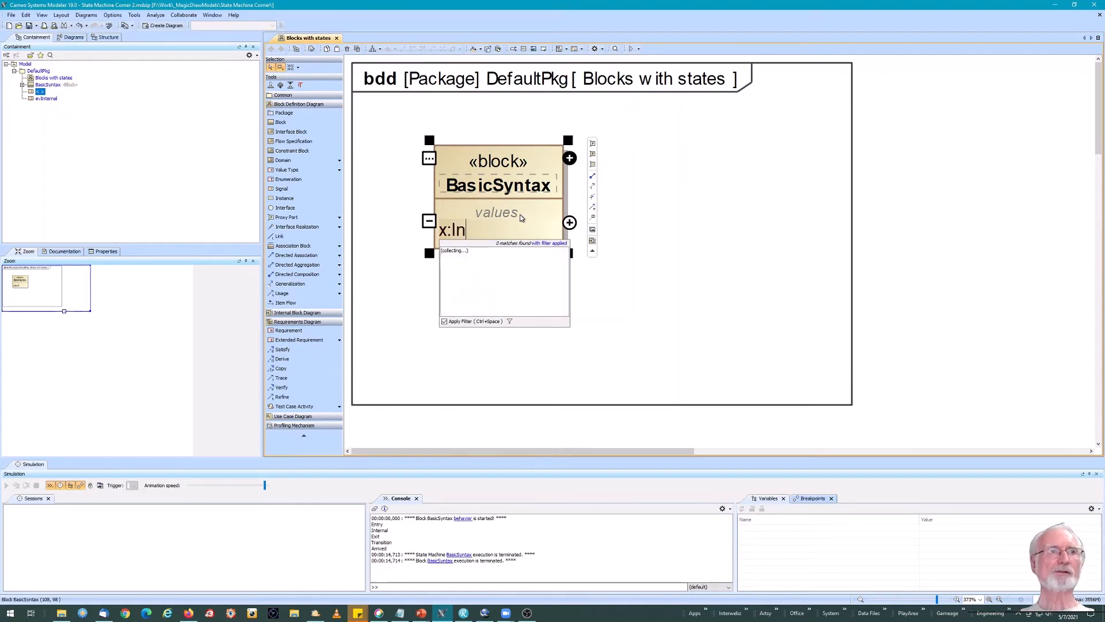
type("t")
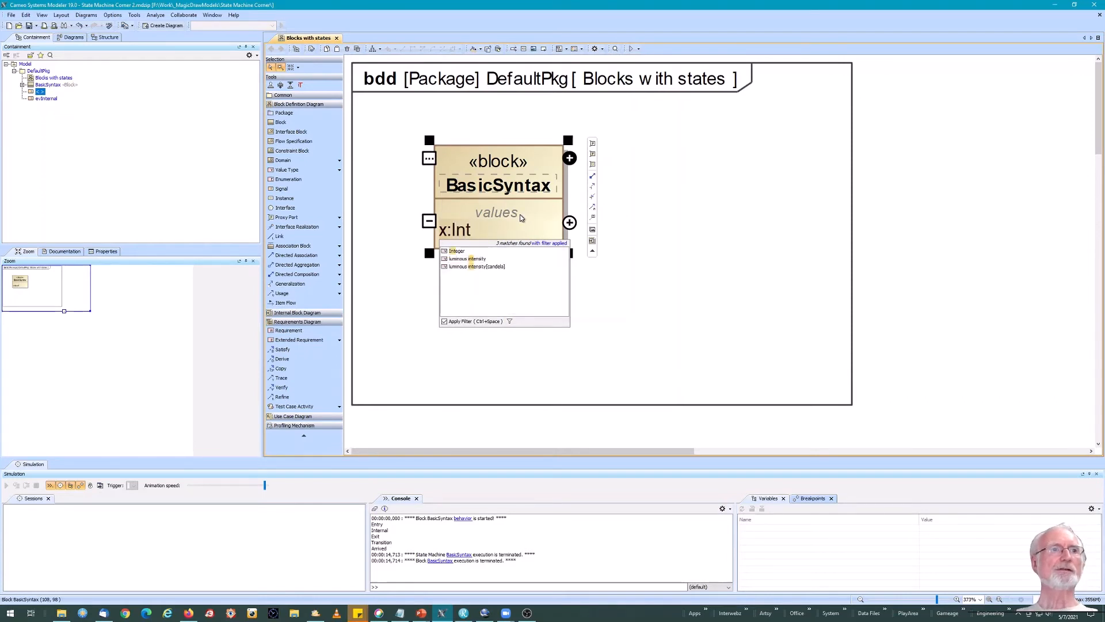
left_click(458, 251)
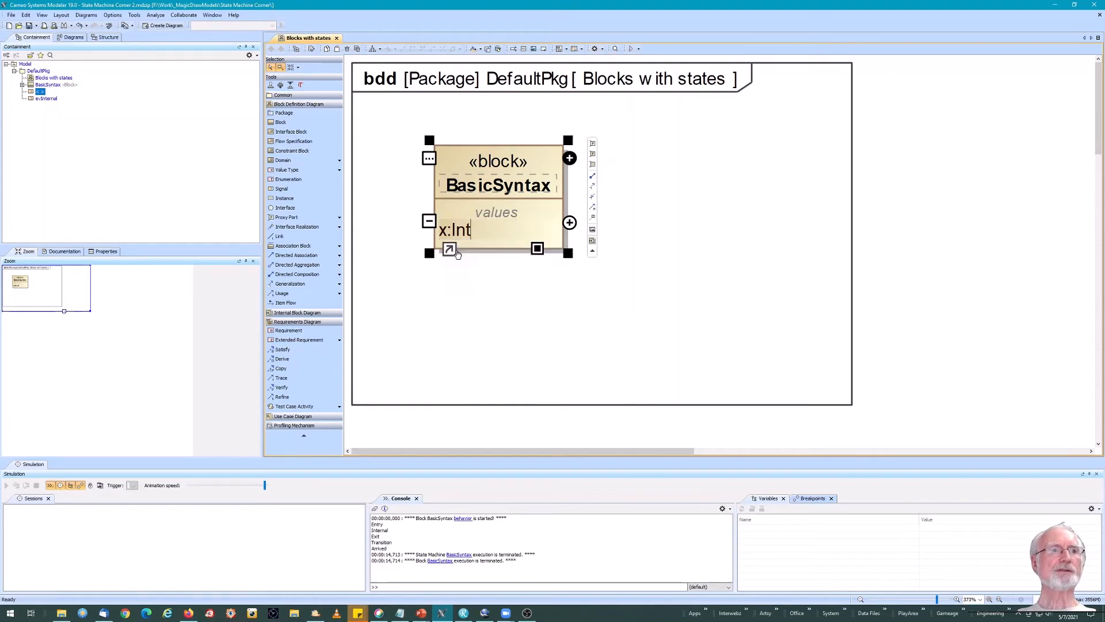
left_click(656, 214)
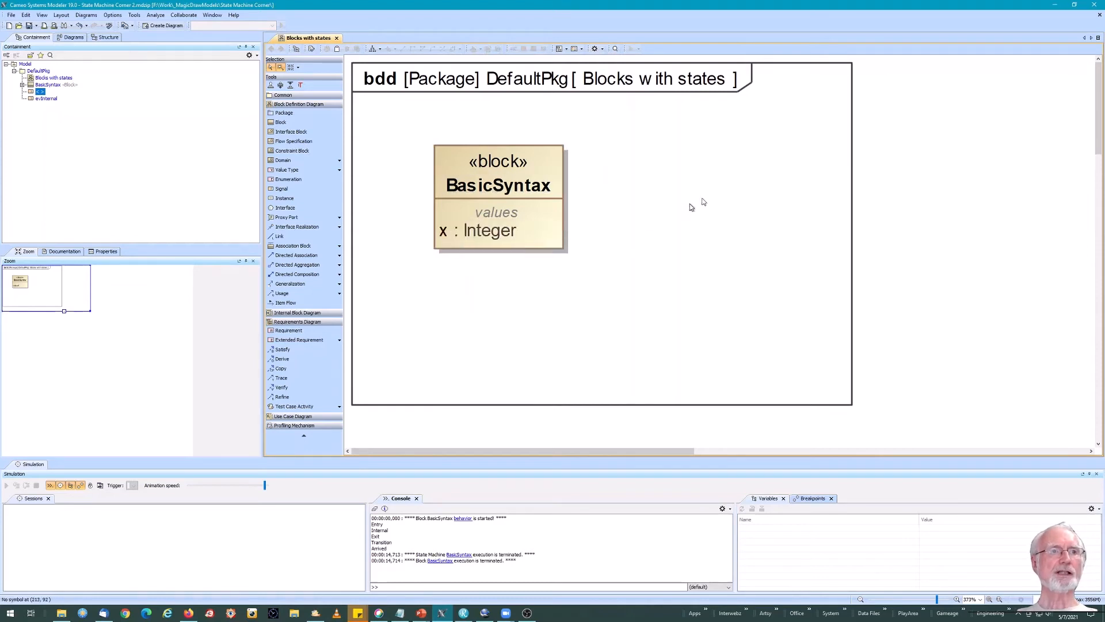
- Create a SysML State Machine Diagram for the BasicSyntax block and shrink its frame to fit closely around the initial contents
right_click(540, 155)
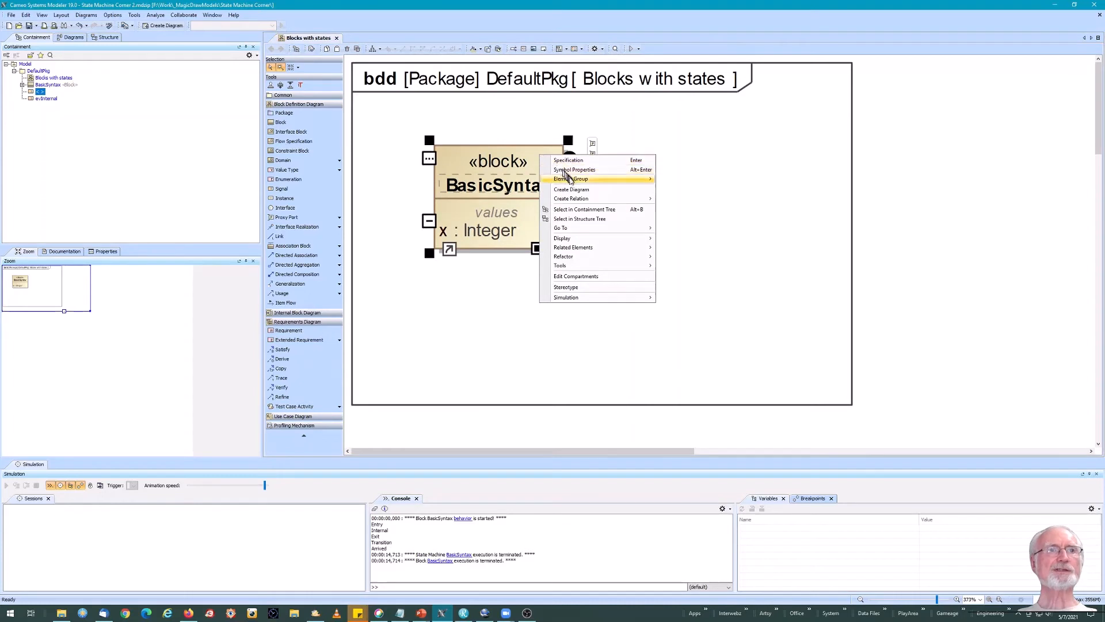
left_click(573, 189)
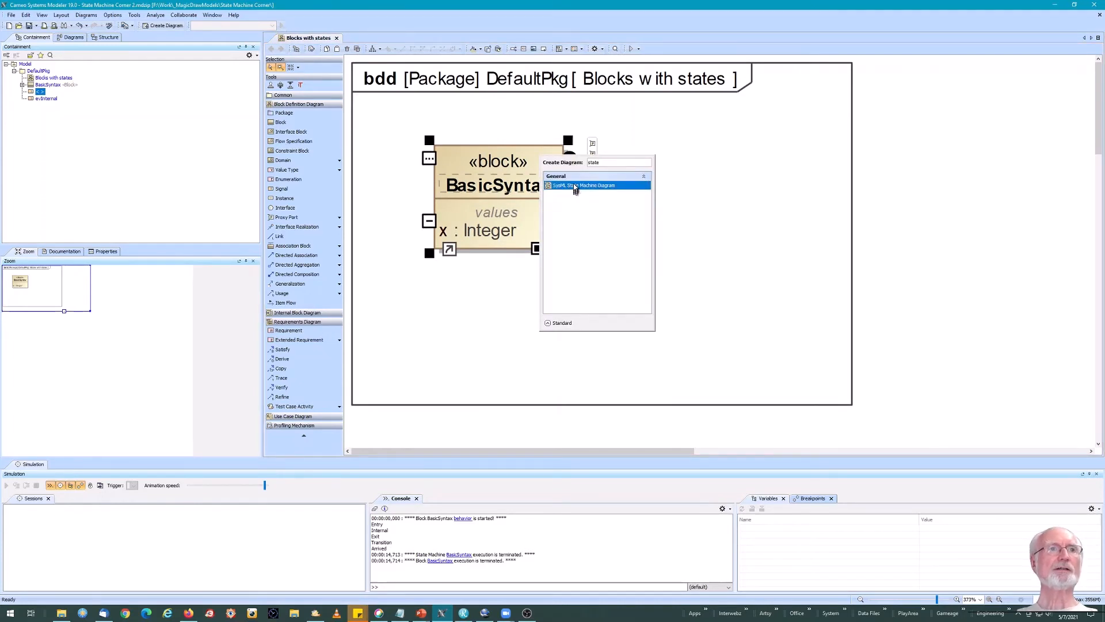
left_click(574, 185)
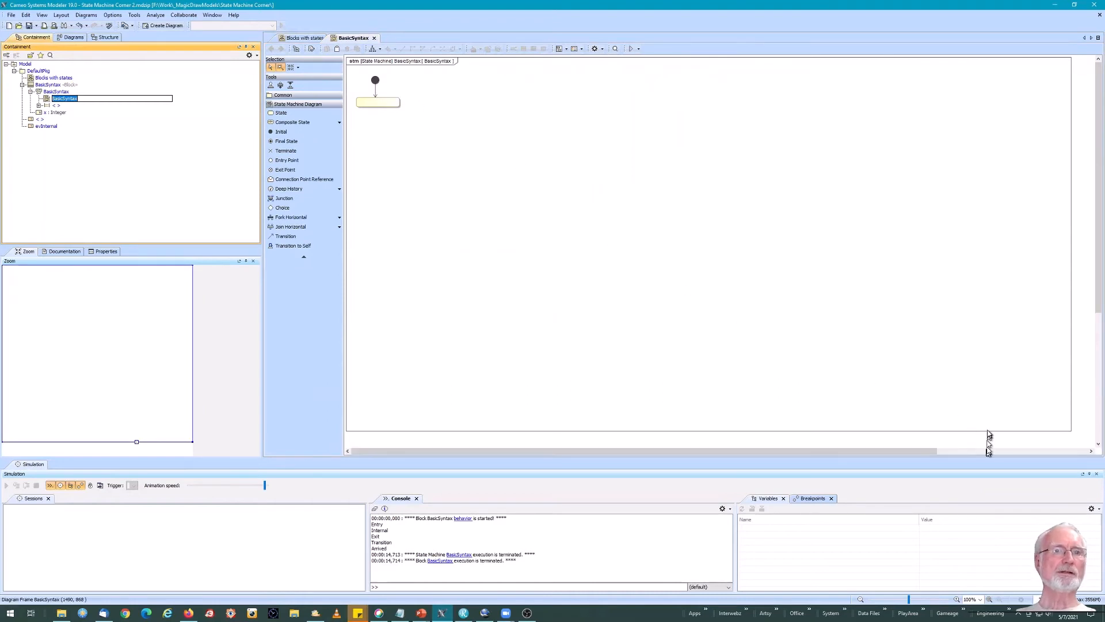
left_click_drag(989, 436, 1063, 436)
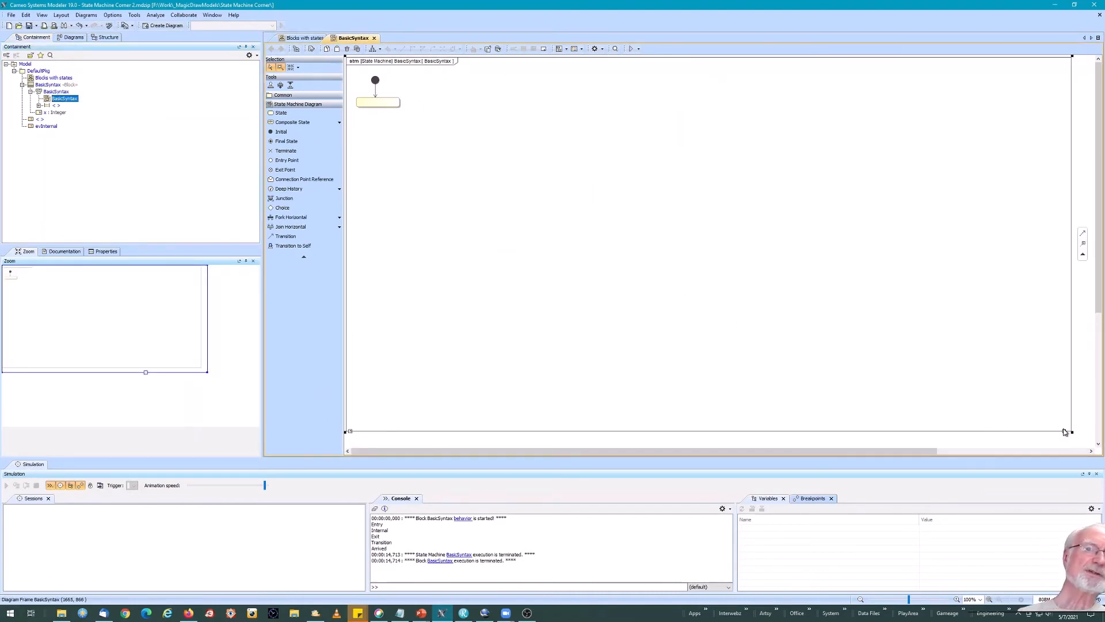
double_click(1064, 433)
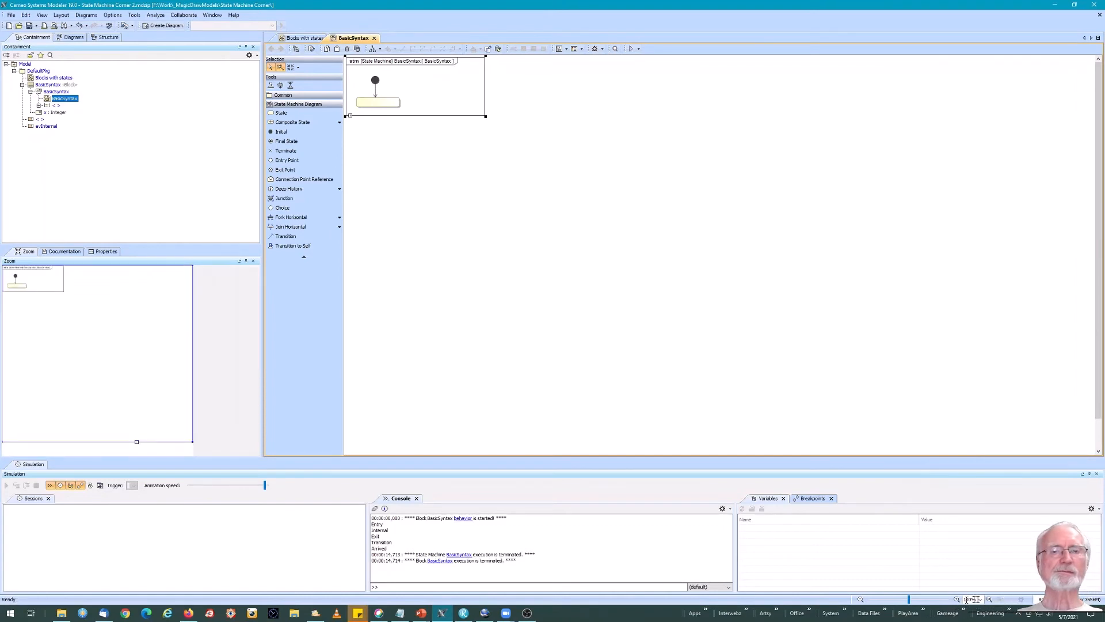
left_click(989, 600)
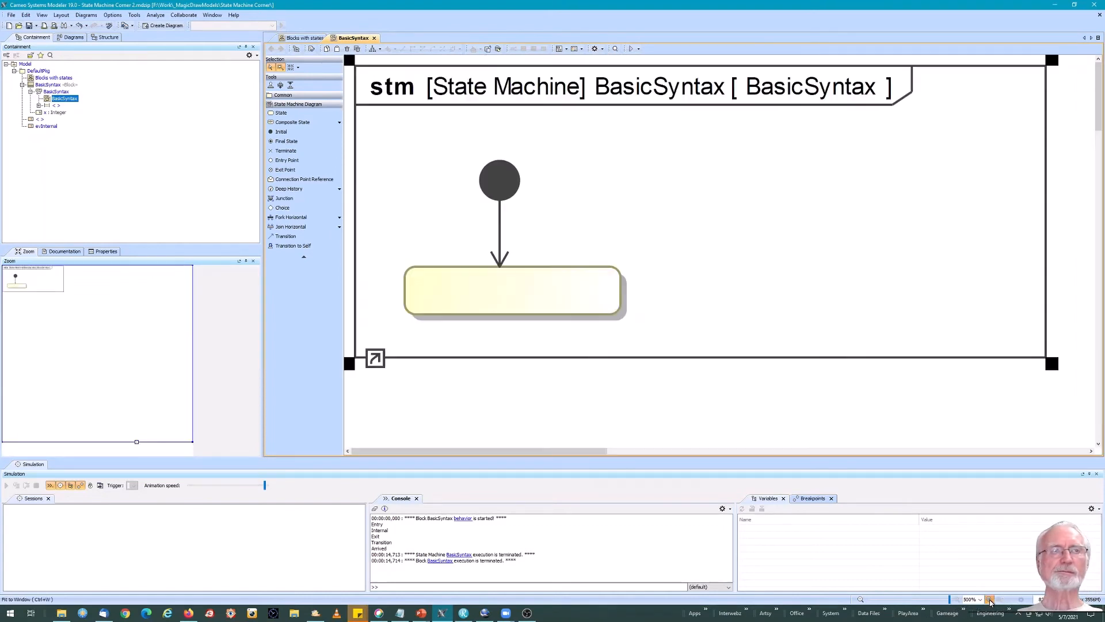
- Name the unnamed state below the initial pseudostate State1
left_click(476, 296)
type("State1")
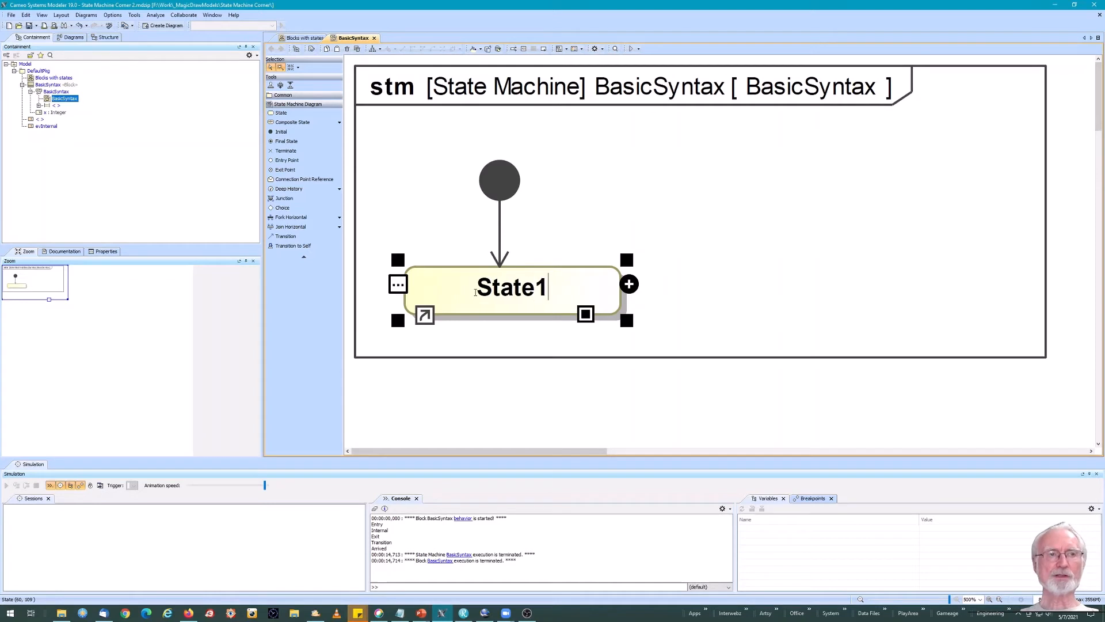
left_click(558, 216)
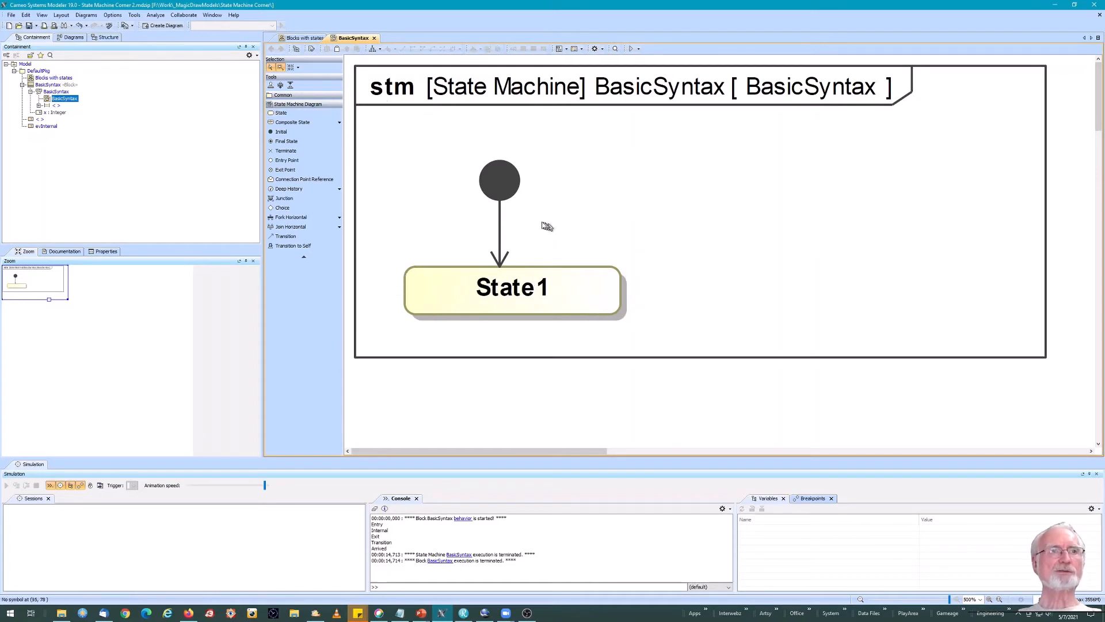
- Give the initial transition into State1 the effect x=0;
left_click(500, 232)
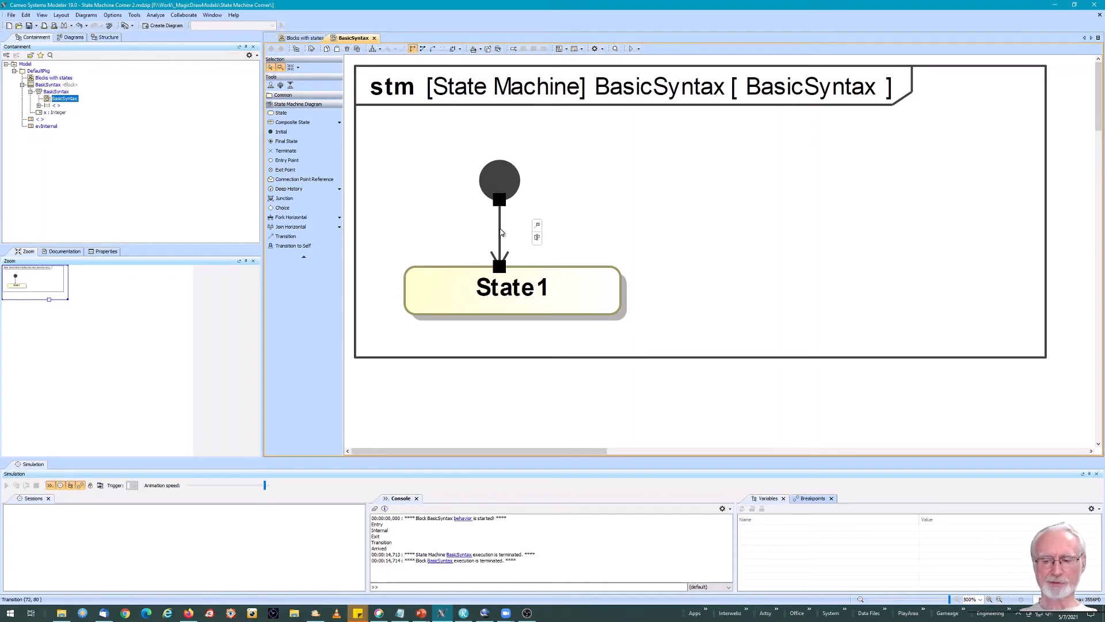
type("/")
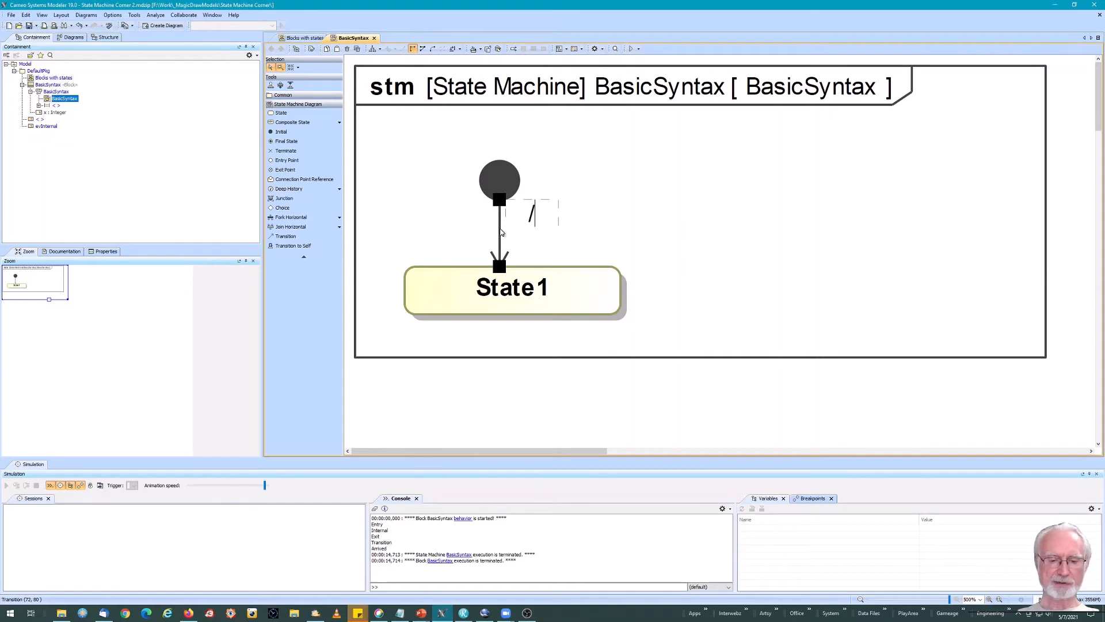
type("x=0;")
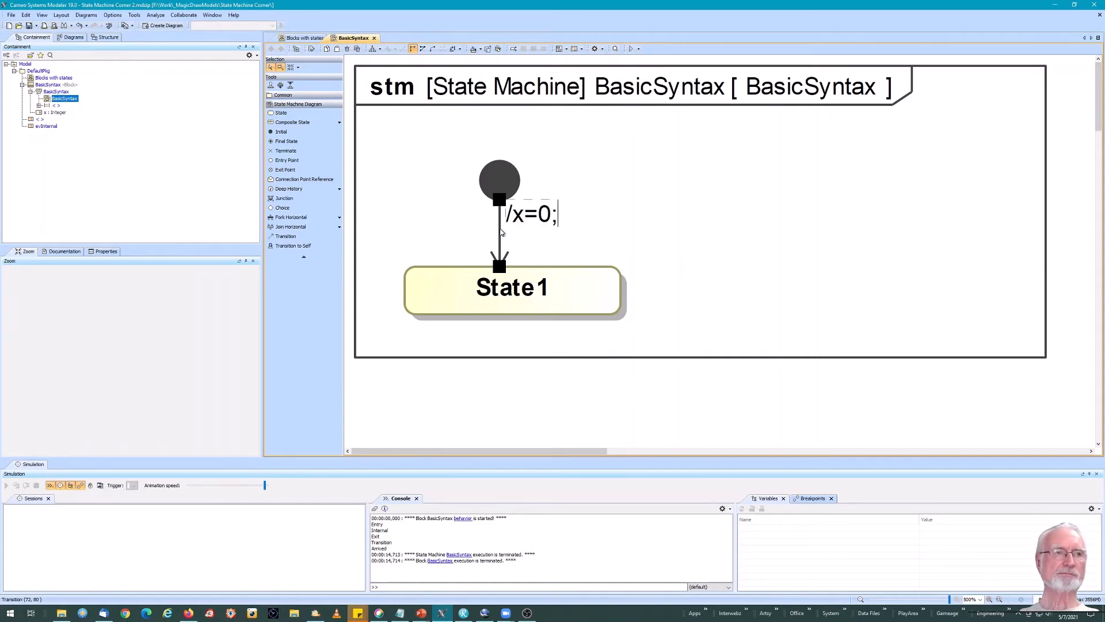
left_click(664, 210)
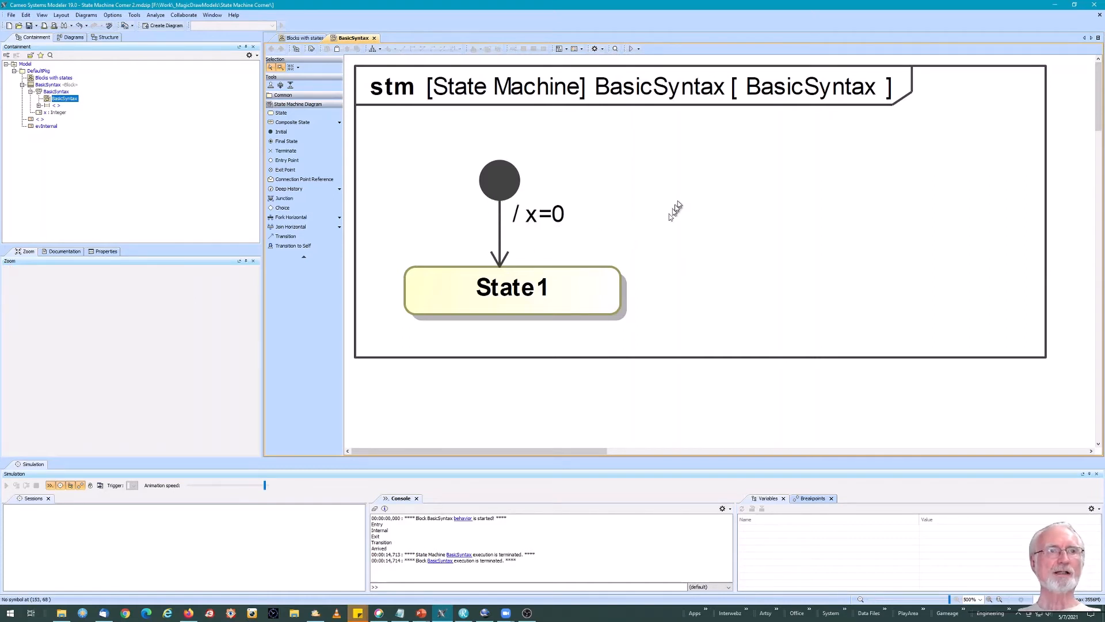
- Open State1's specification and define its entry behavior as an OpaqueBehavior with the Groovy body print "Entry action"
double_click(586, 276)
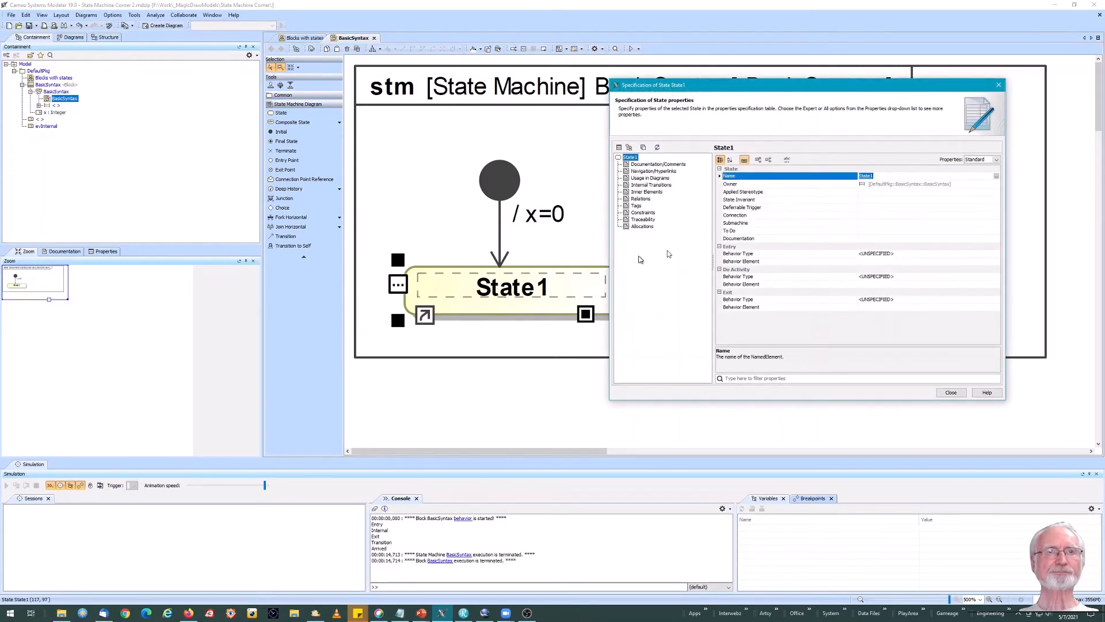
left_click(869, 254)
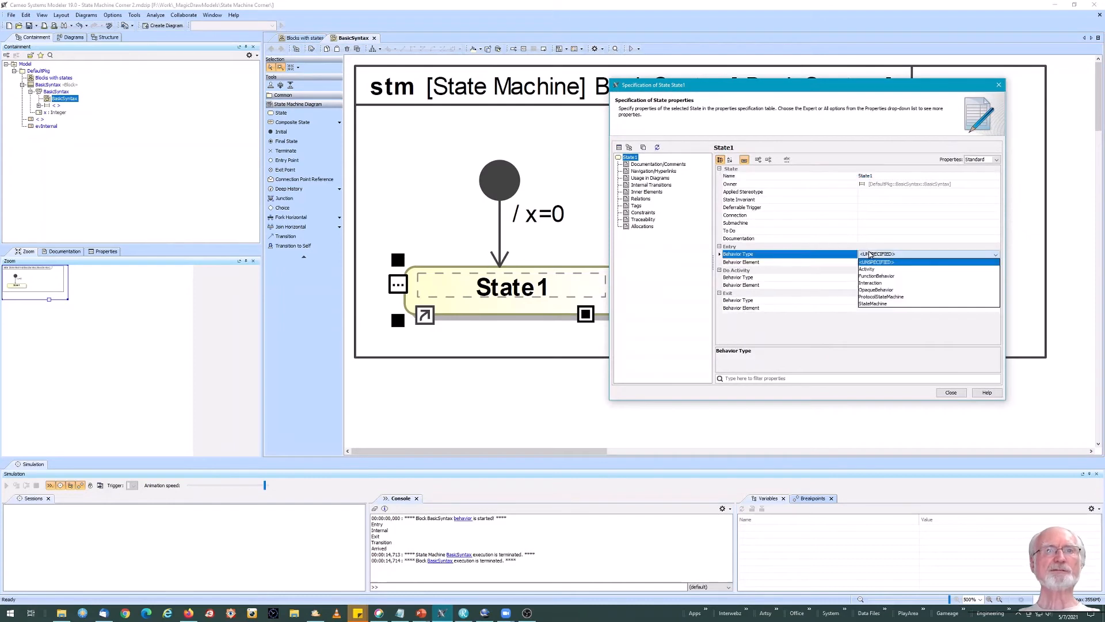
left_click(888, 291)
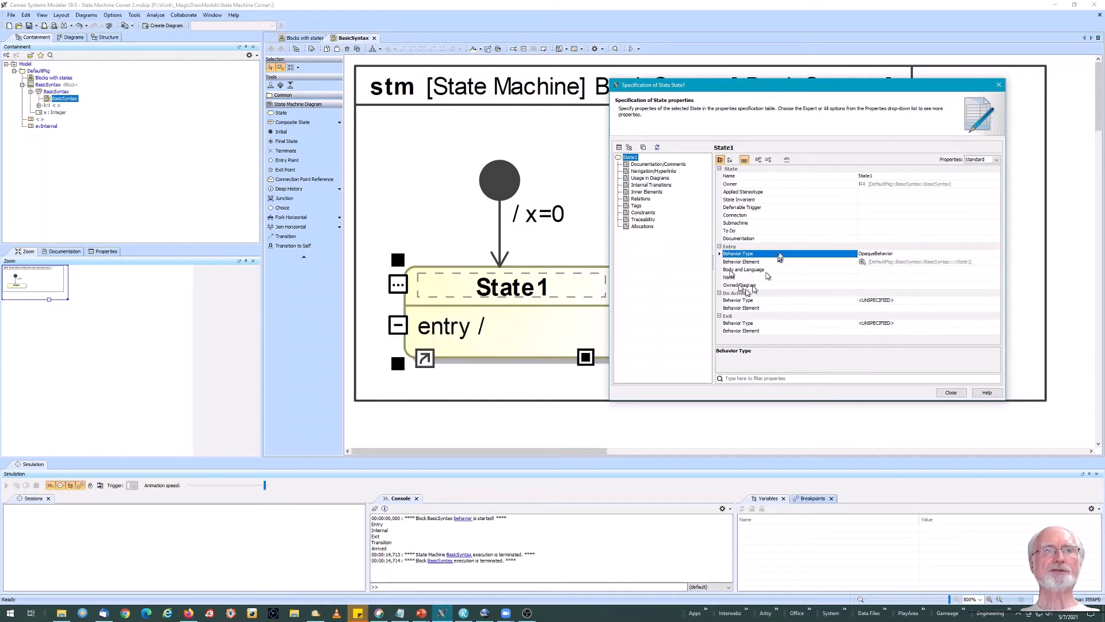
left_click(883, 270)
left_click(997, 272)
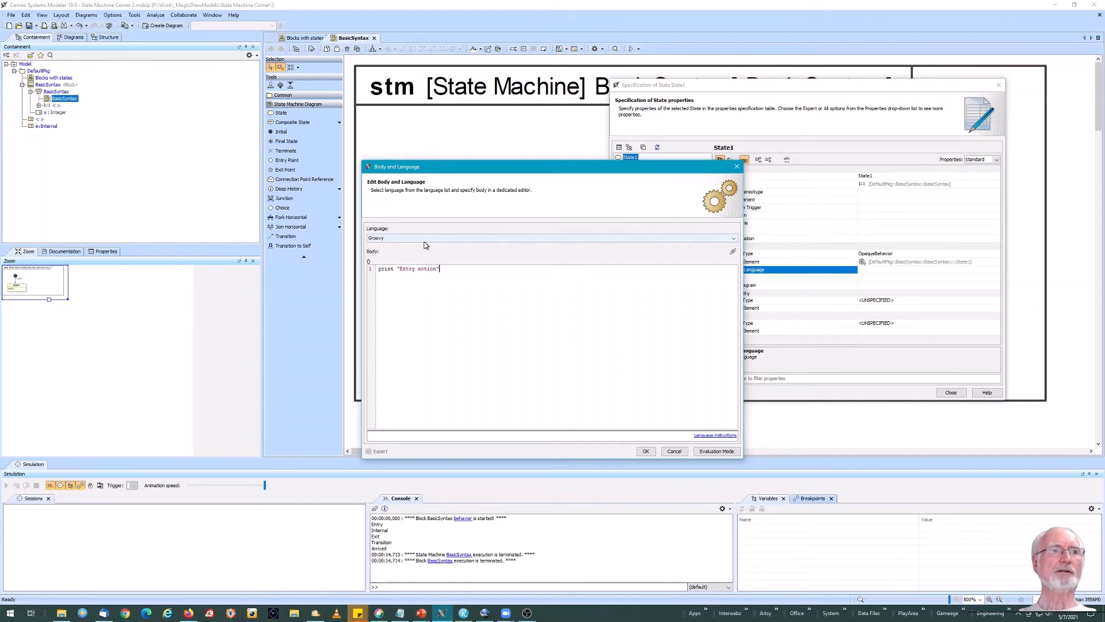
left_click(646, 451)
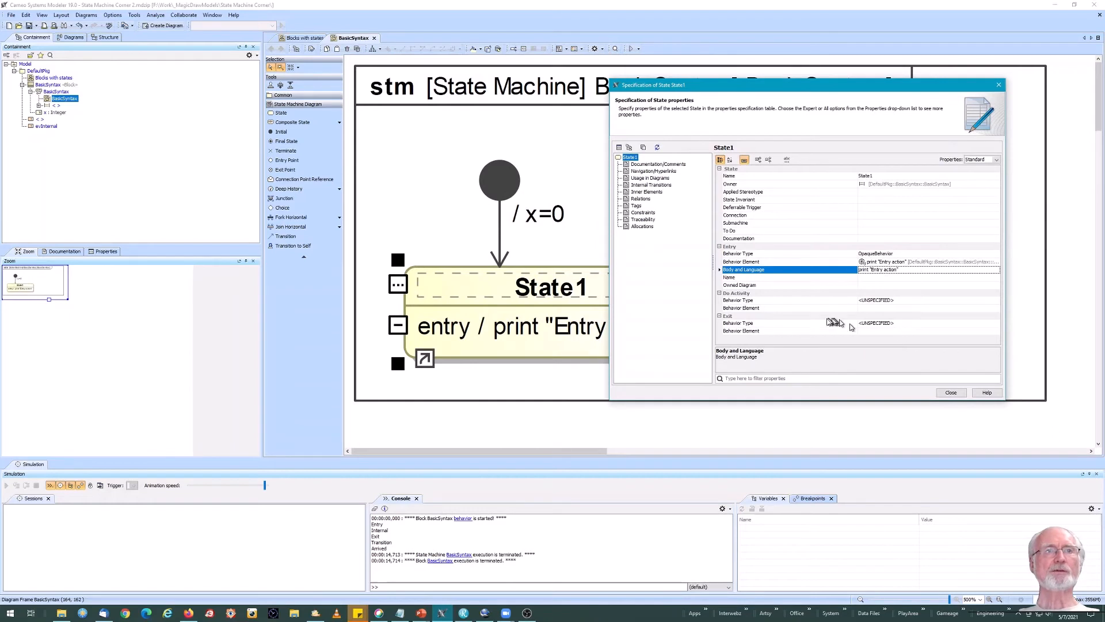
- Define State1's exit behavior as an OpaqueBehavior with the body print "Exit action"
left_click(885, 324)
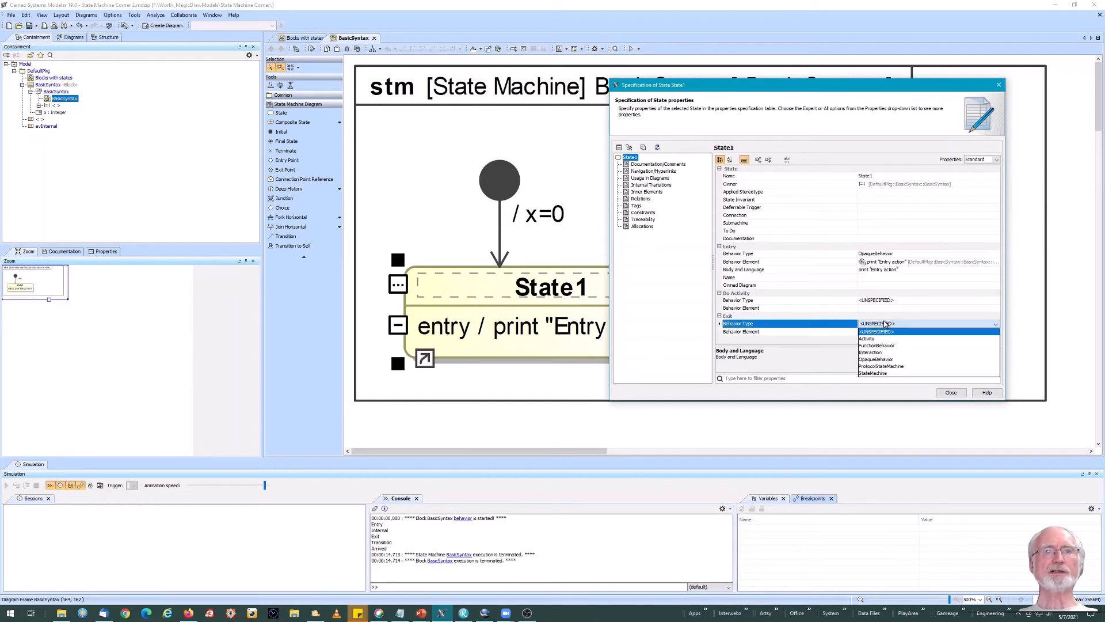
left_click(892, 361)
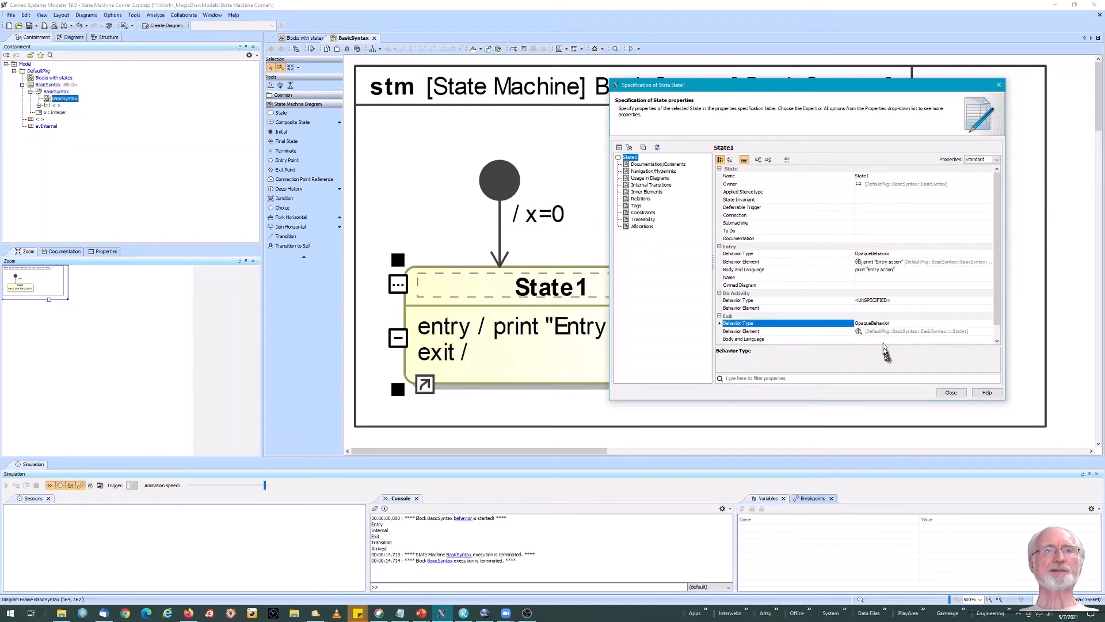
left_click(877, 339)
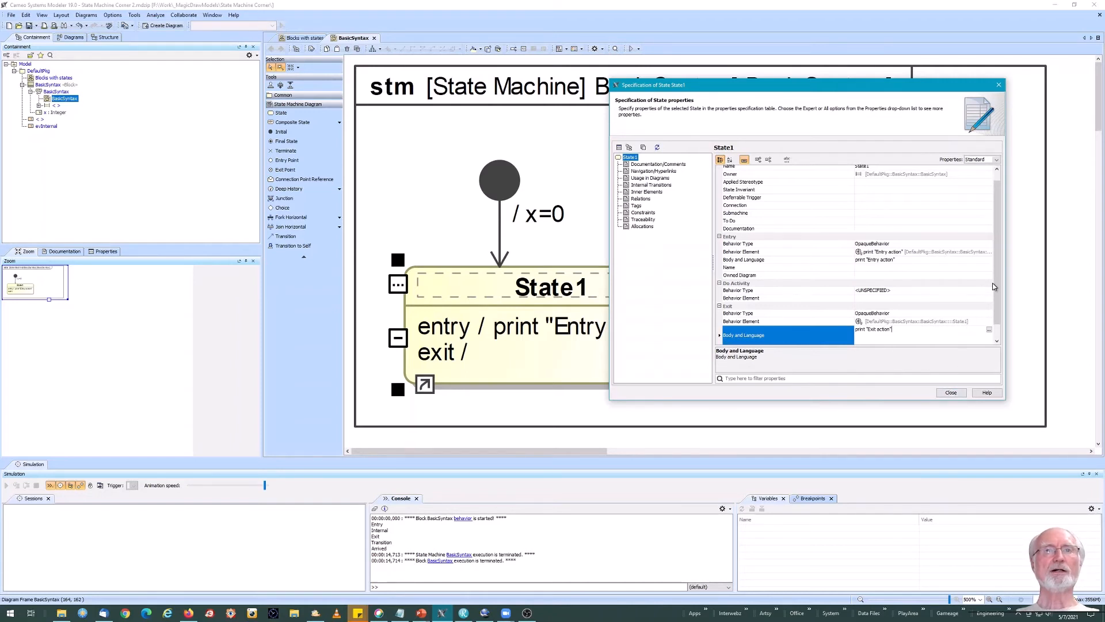
scroll(1004, 334, "down", 1)
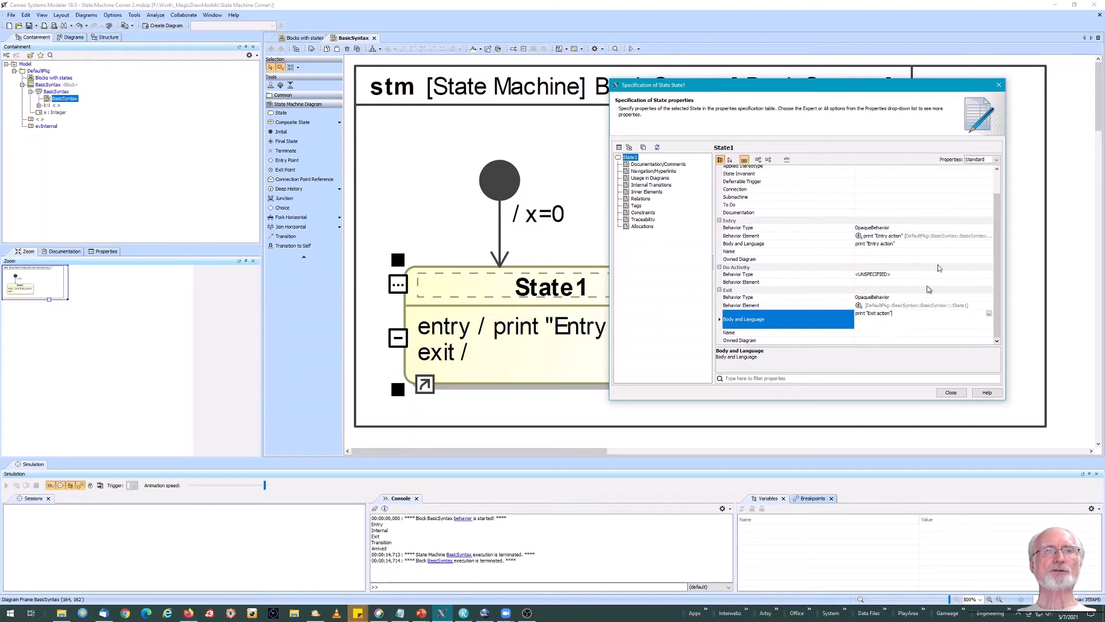
- Create an internal transition in State1 and set its trigger's event type to SignalEvent
left_click(632, 185)
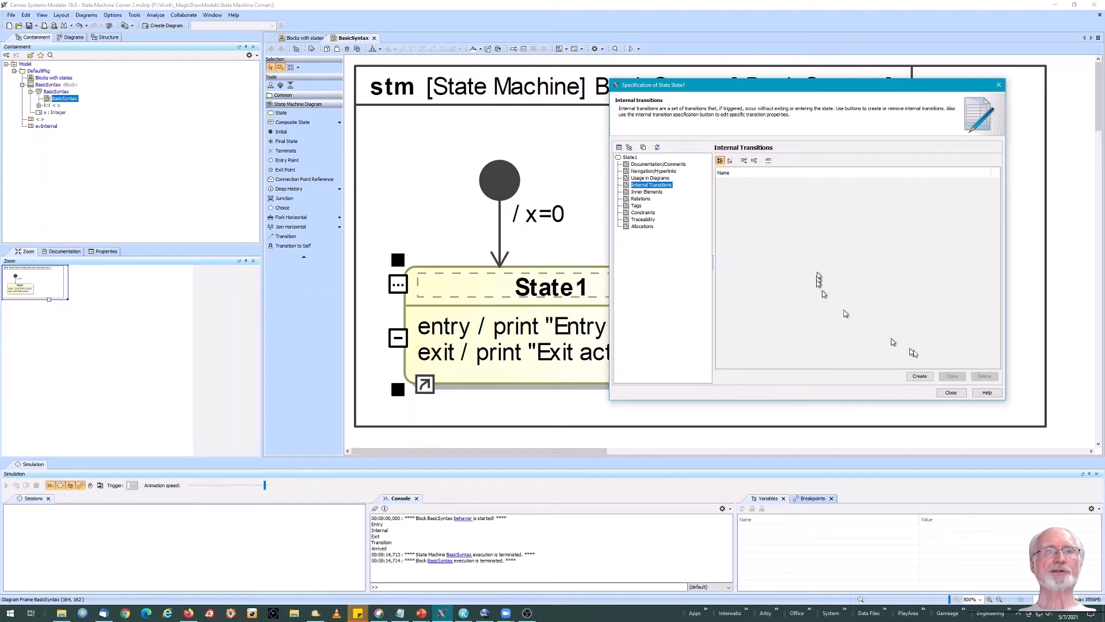
left_click(921, 377)
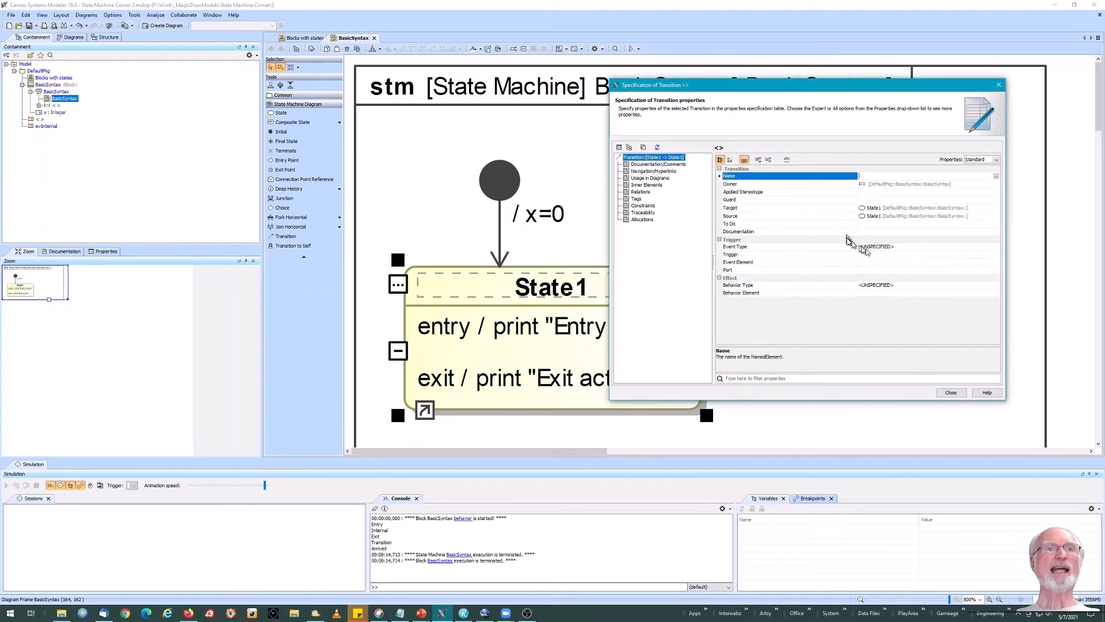
left_click(878, 248)
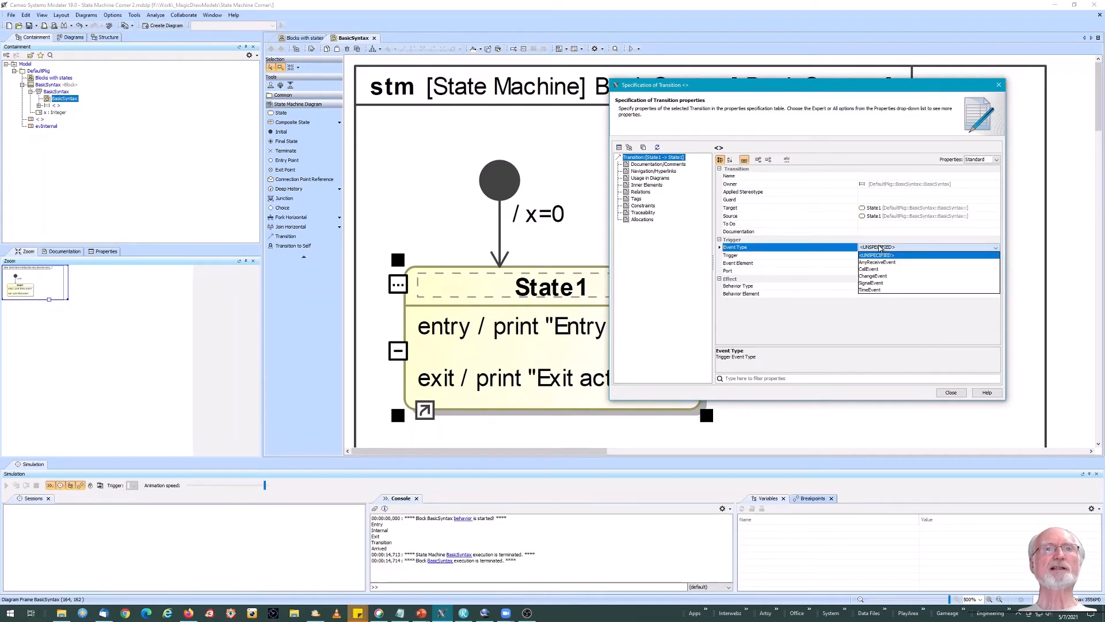
left_click(885, 284)
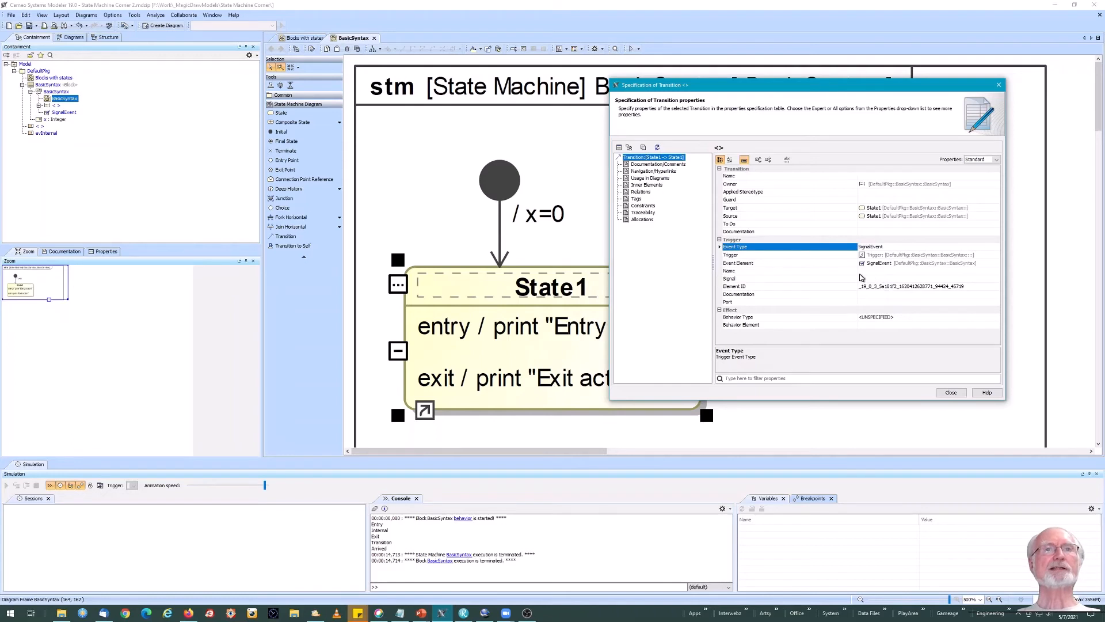
- Try to create an evInternal signal in DefaultPkg and assign the existing evInternal signal to the internal transition's trigger
left_click(866, 273)
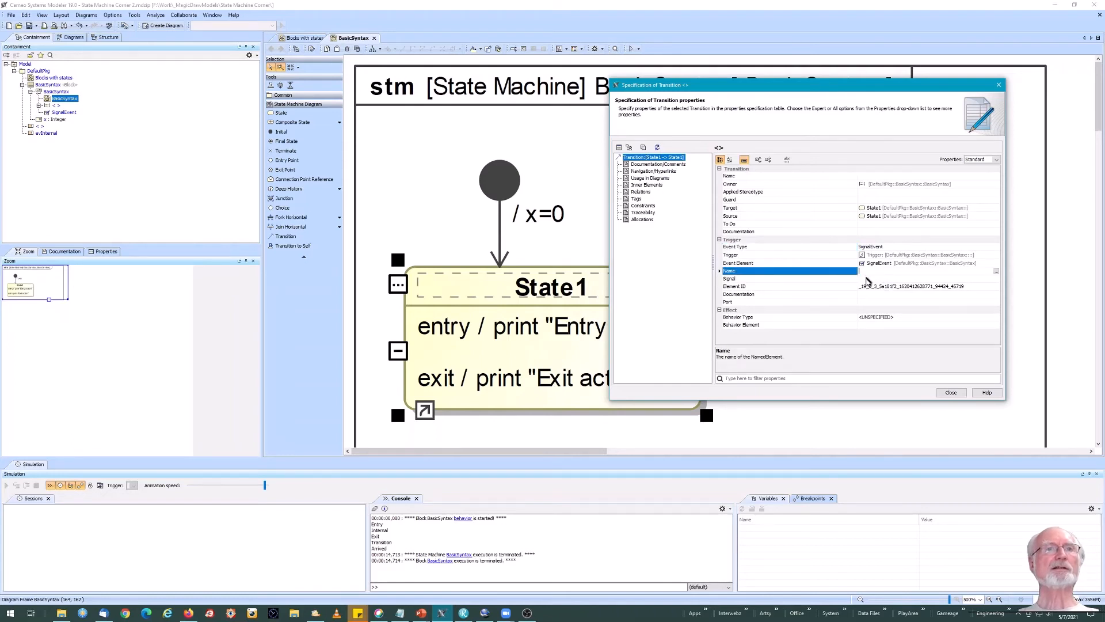
left_click(867, 280)
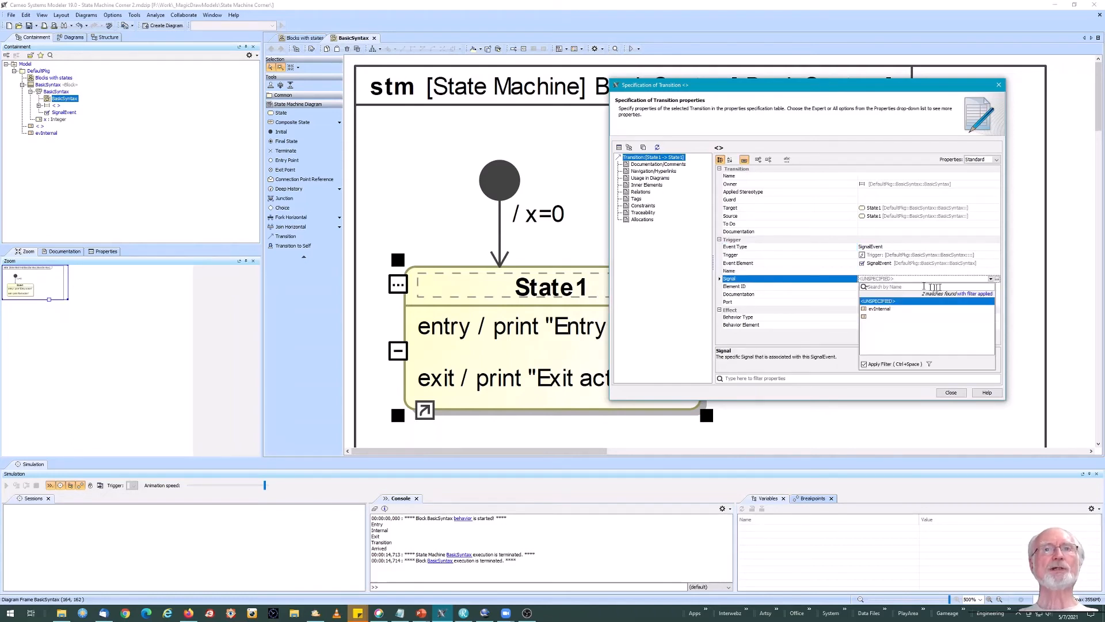
left_click(998, 280)
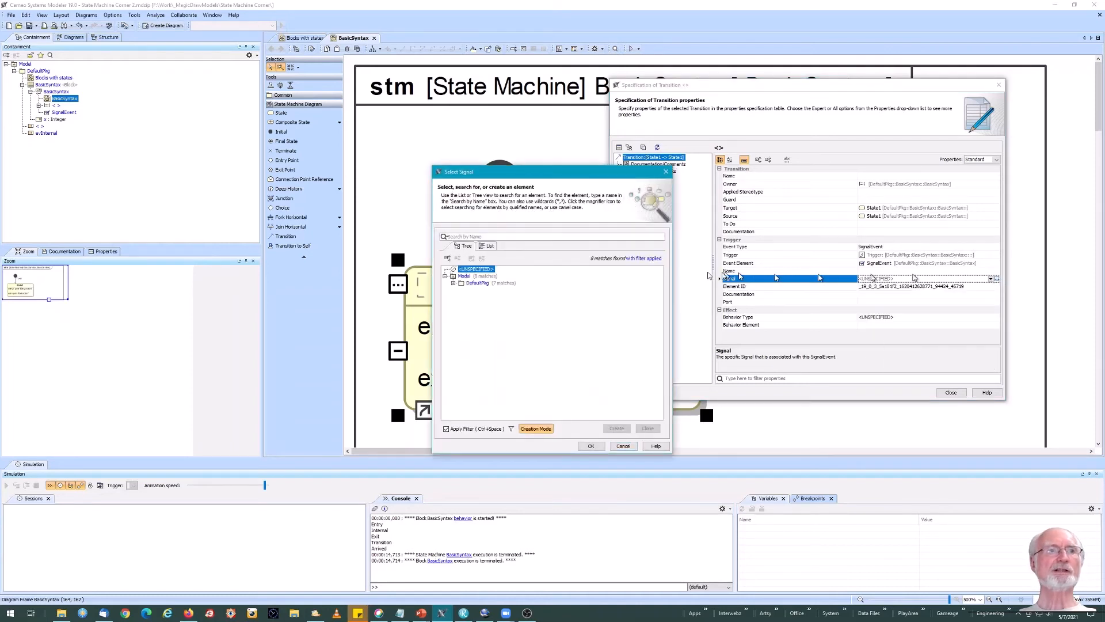
left_click(478, 282)
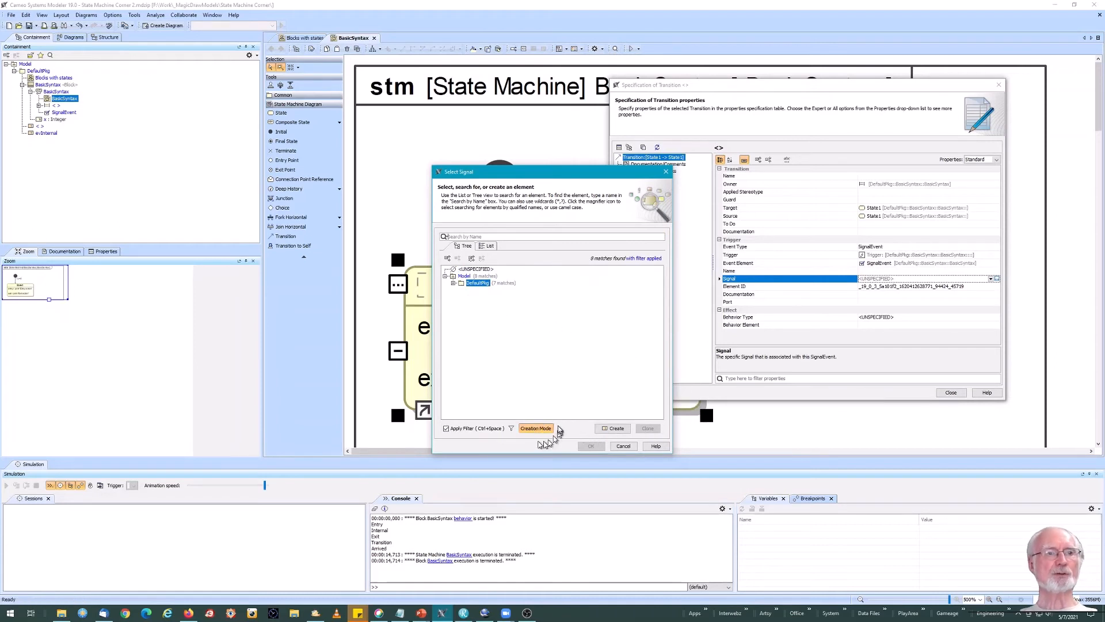
left_click(615, 429)
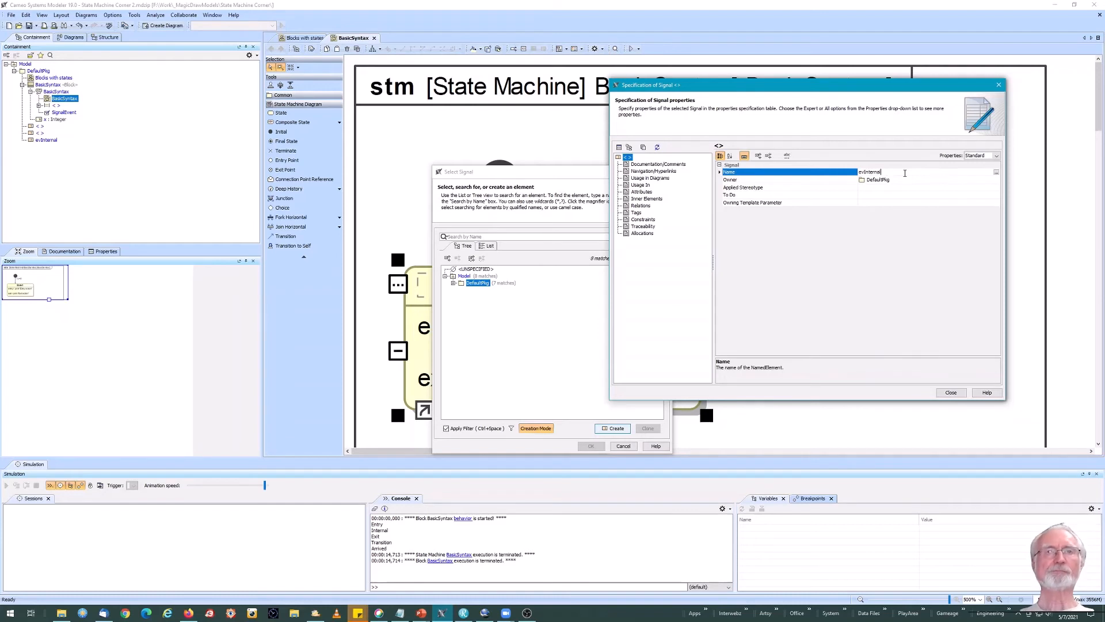
left_click(950, 393)
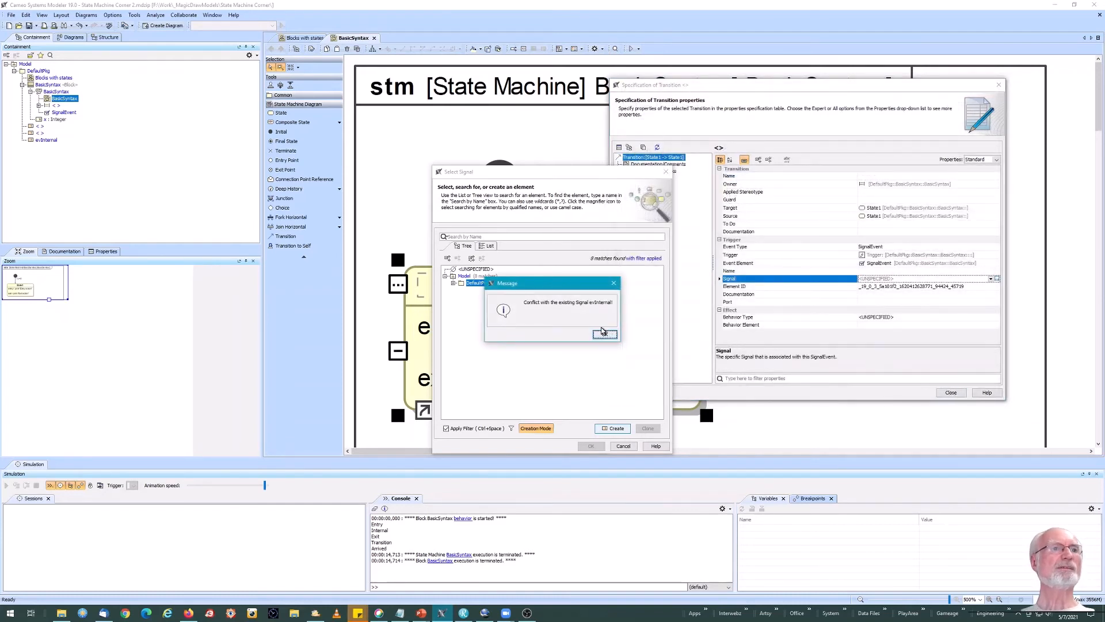
left_click(604, 333)
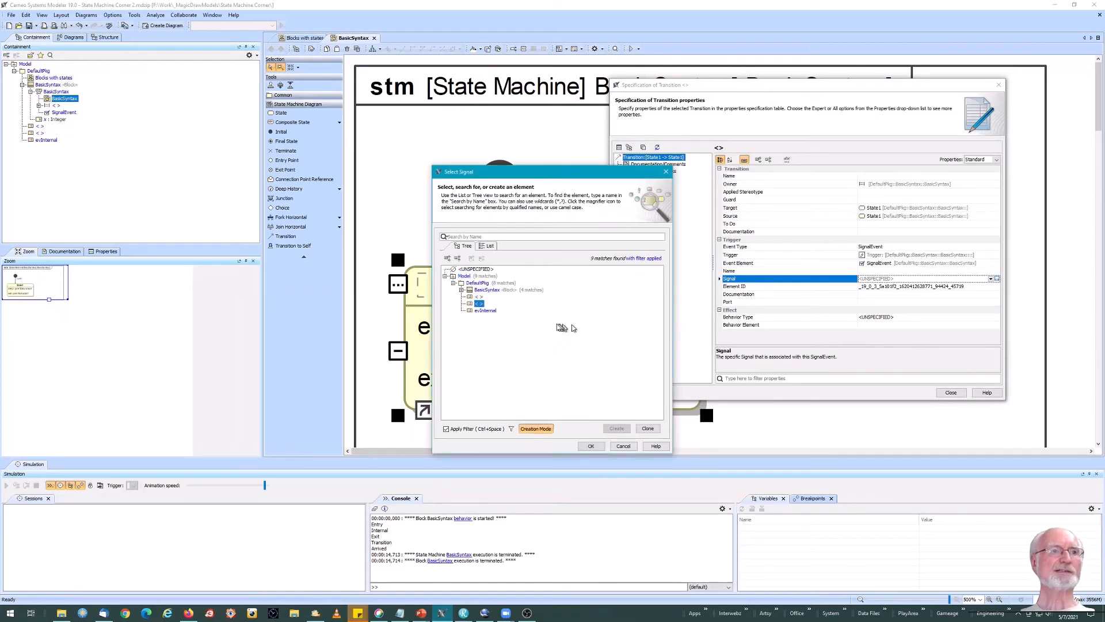
left_click(487, 310)
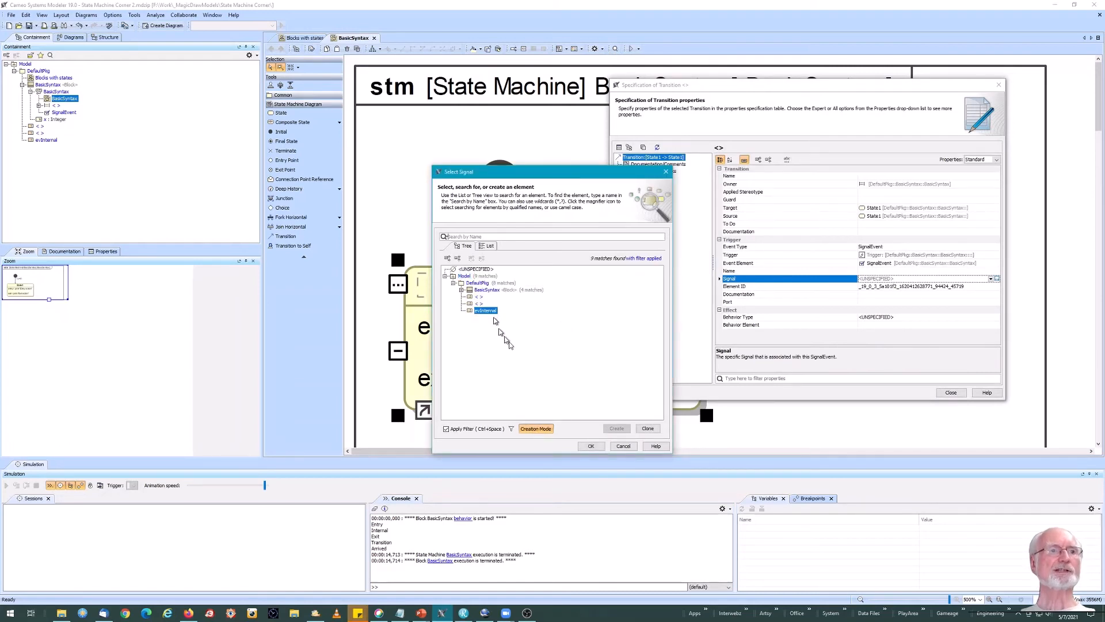
left_click(587, 447)
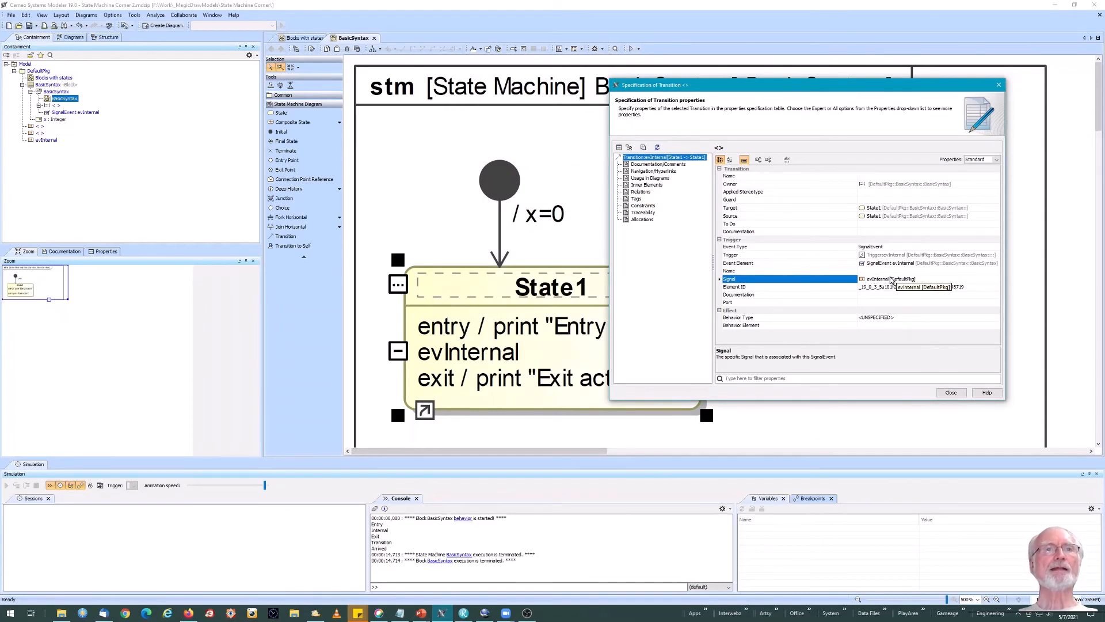
- Define the internal transition's effect as an OpaqueBehavior with the body print "Internal transition" and close the specifications
left_click(872, 321)
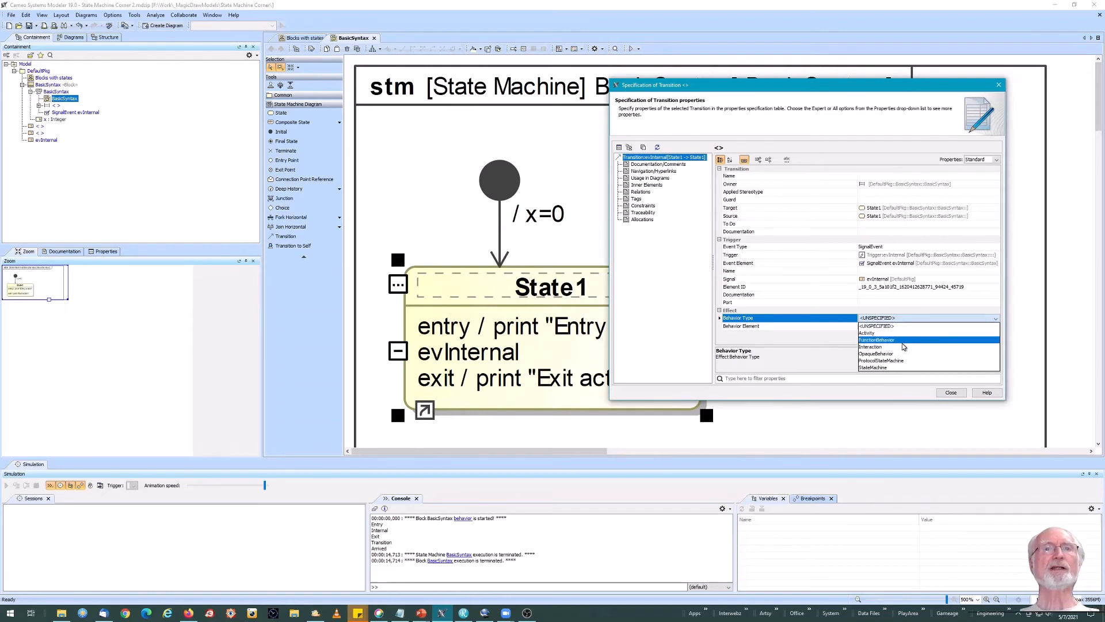
left_click(896, 354)
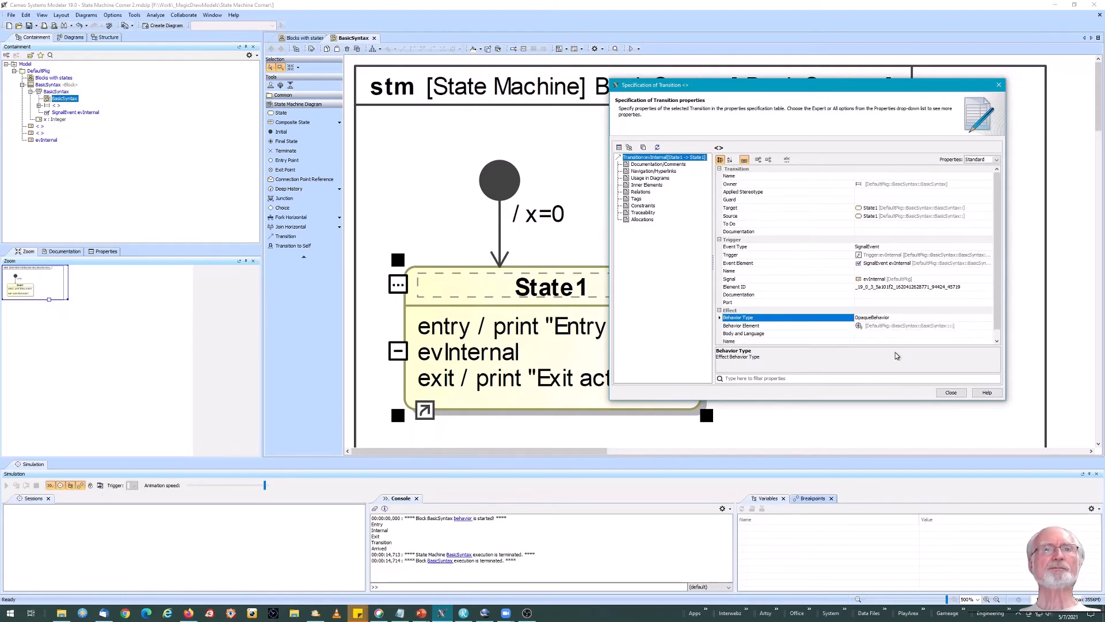
scroll(884, 337, "down", 1)
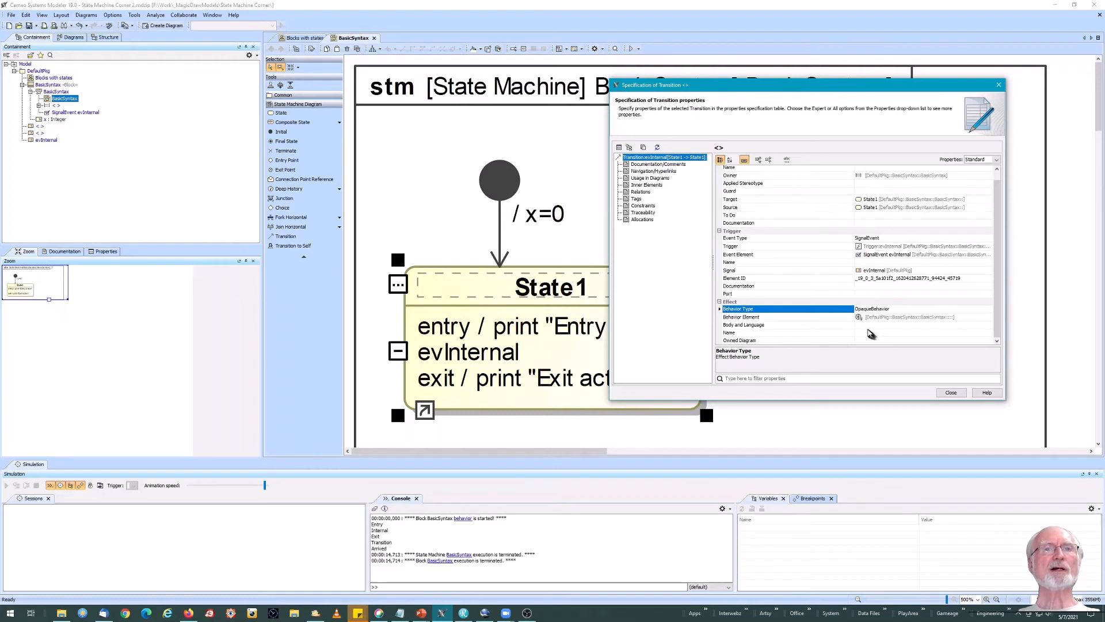
left_click(868, 327)
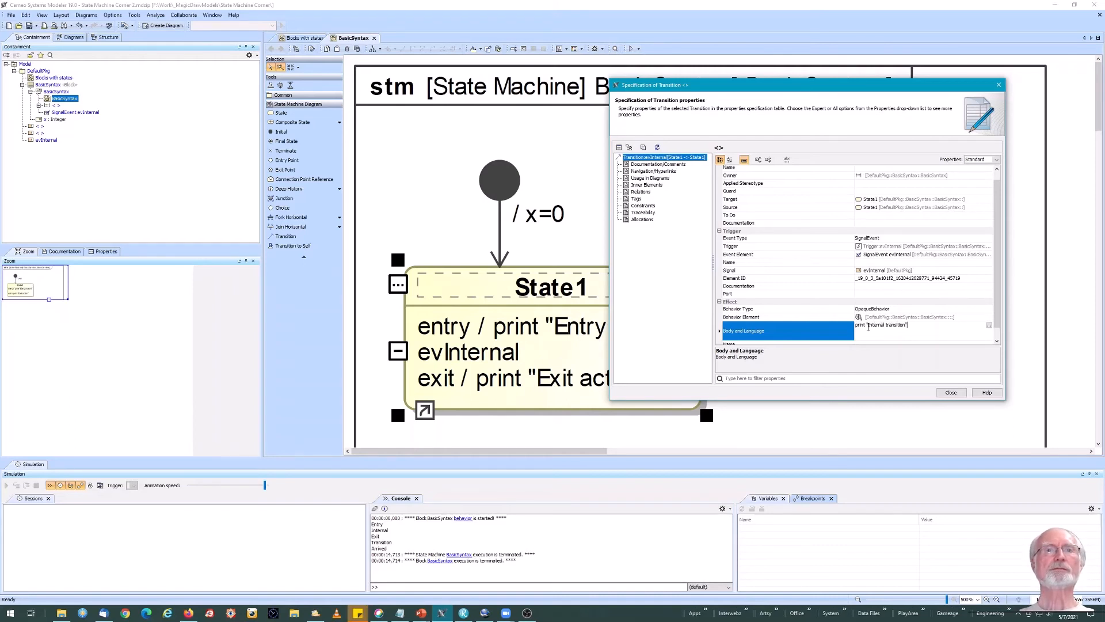
left_click(951, 392)
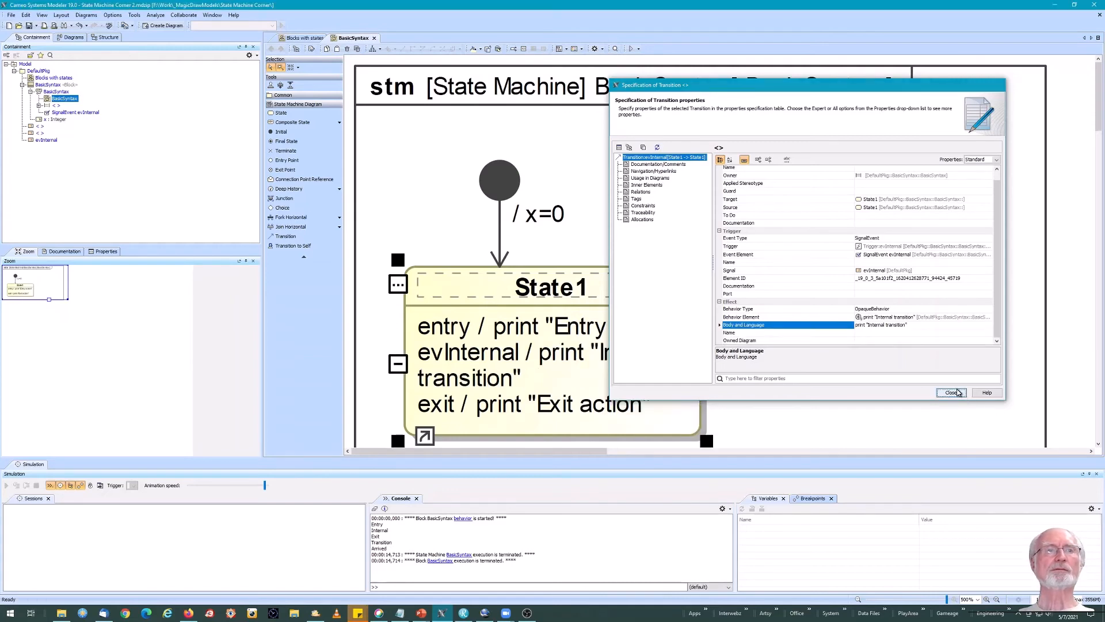
left_click(951, 392)
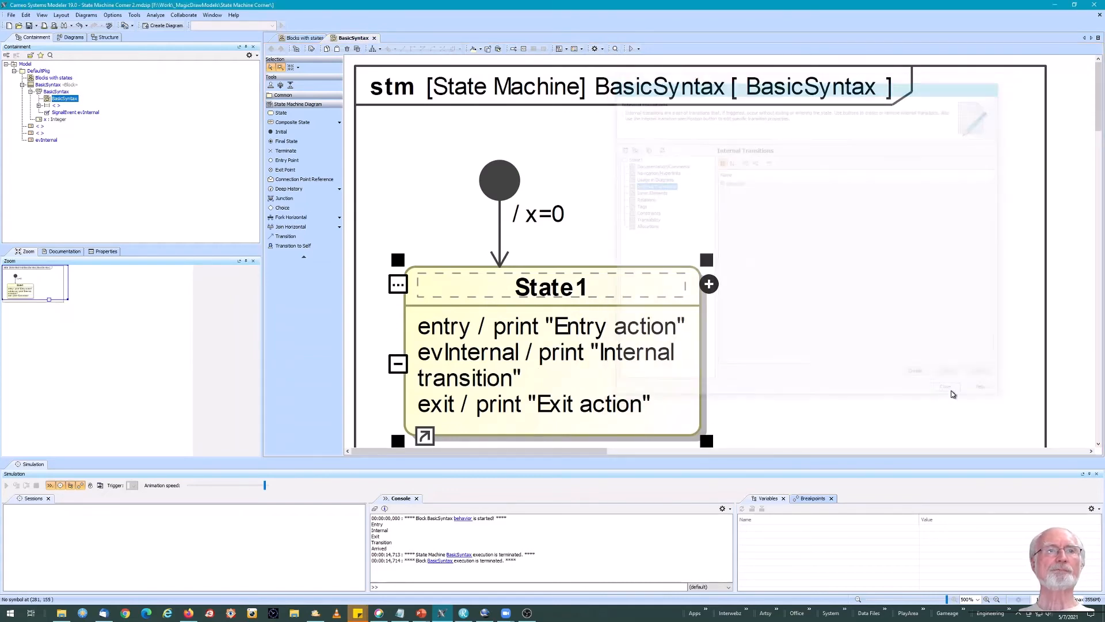
- Widen State1 so that the internal transition text fits on a single line
left_click(791, 392)
left_click(694, 383)
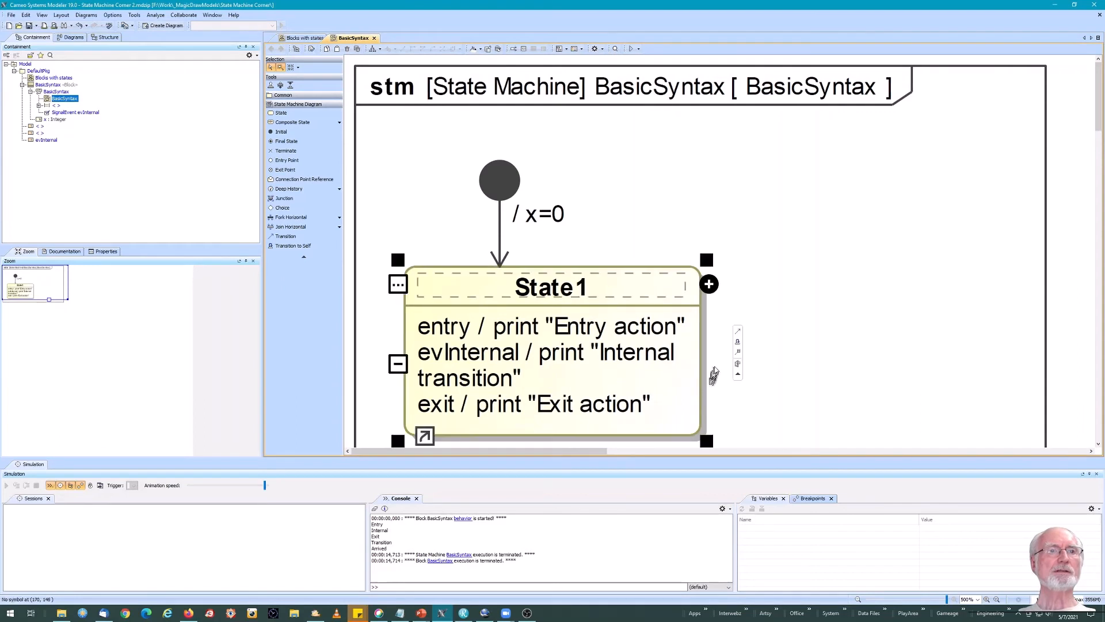
left_click_drag(707, 260, 814, 264)
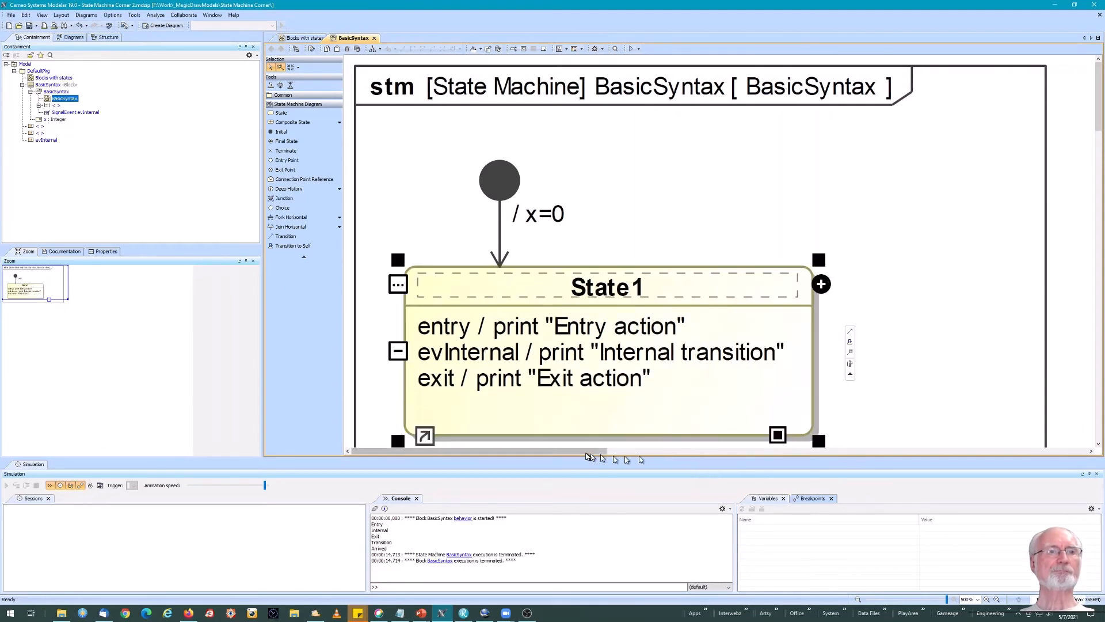
- Create a transition from State1 to a new state beside it and name that state Successor
left_click_drag(591, 452, 664, 455)
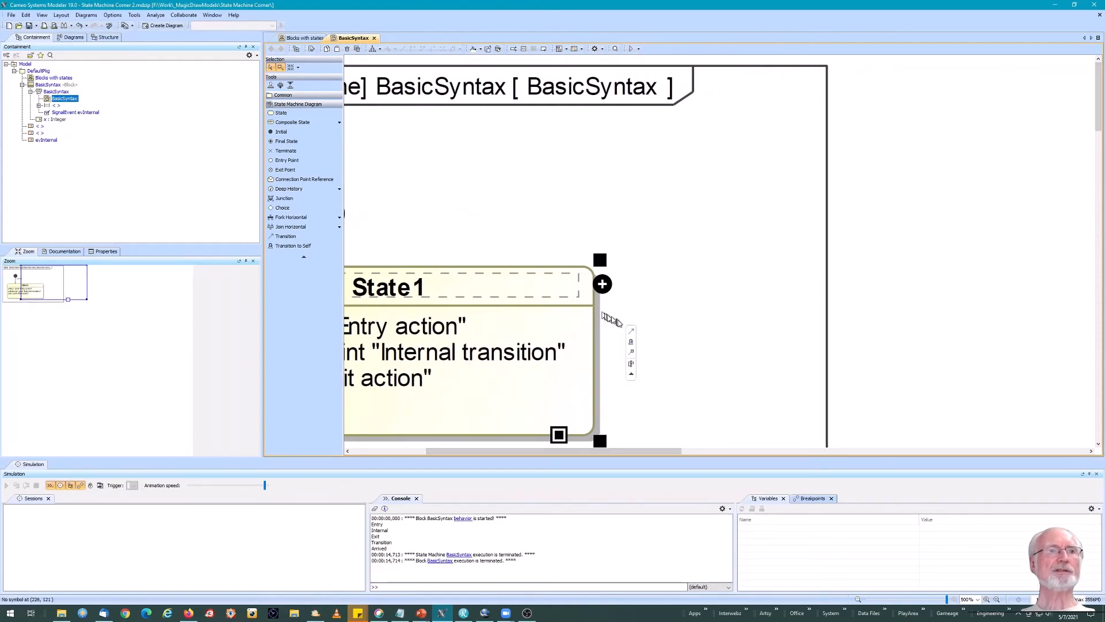
mouse_move(630, 331)
left_mouse_down()
mouse_move(923, 338)
mouse_move(934, 352)
left_mouse_up()
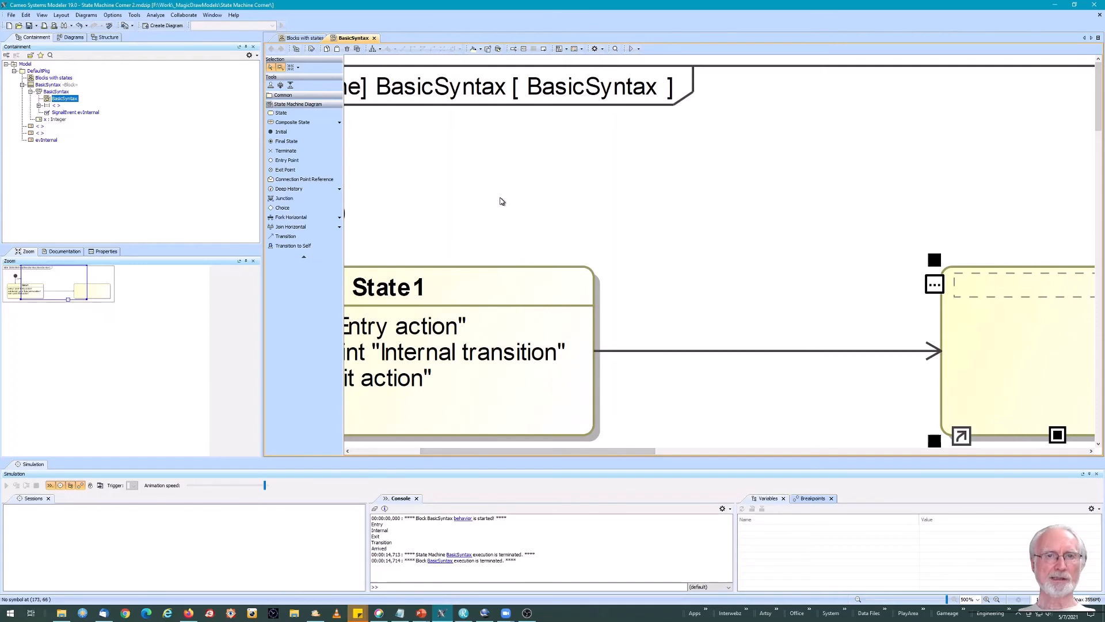
type("Succe")
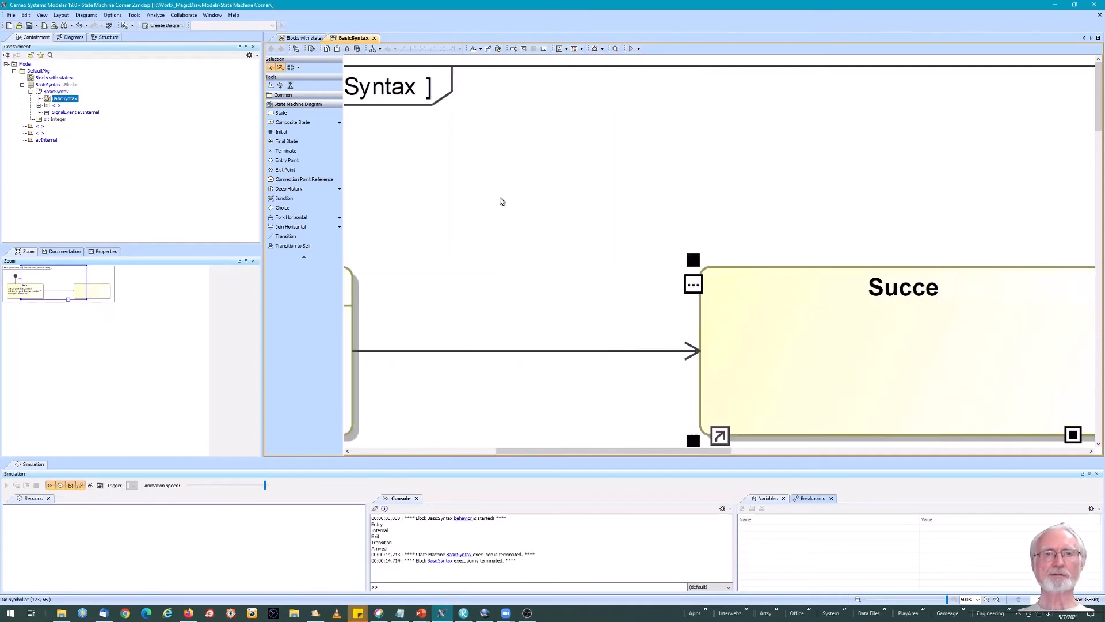
type("ssor")
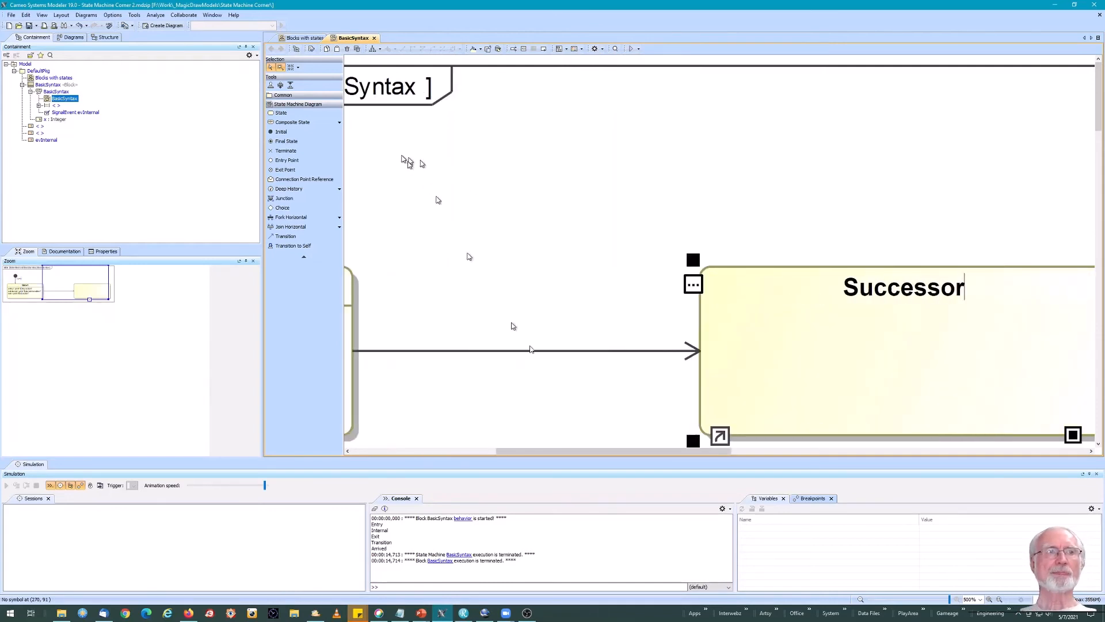
- Label the transition between State1 and Successor with the trigger ev1
left_click(989, 599)
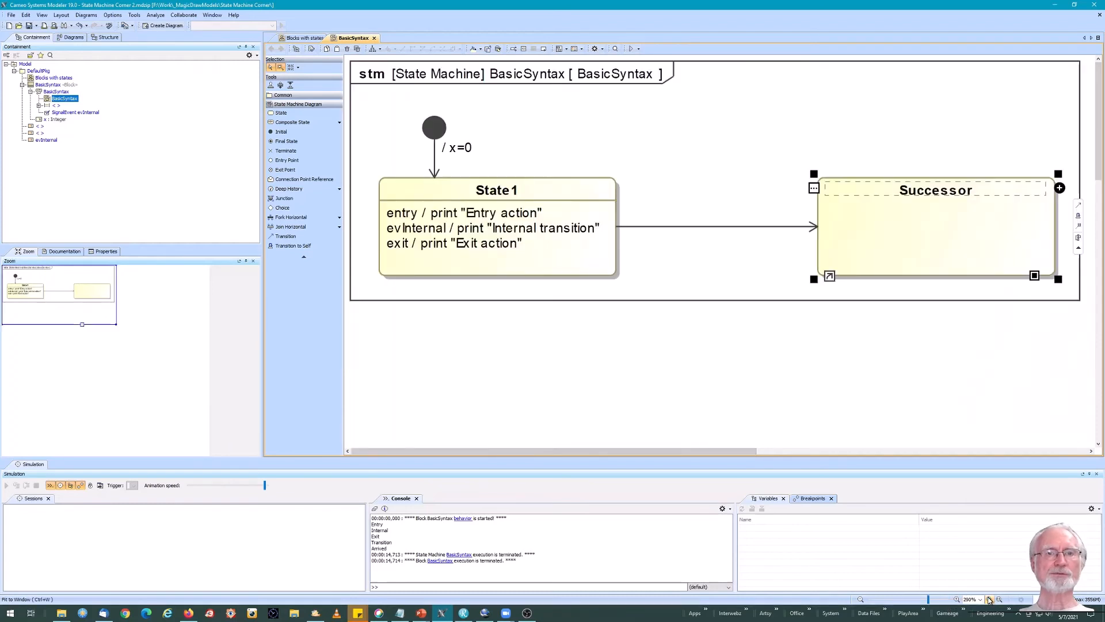
left_click(632, 227)
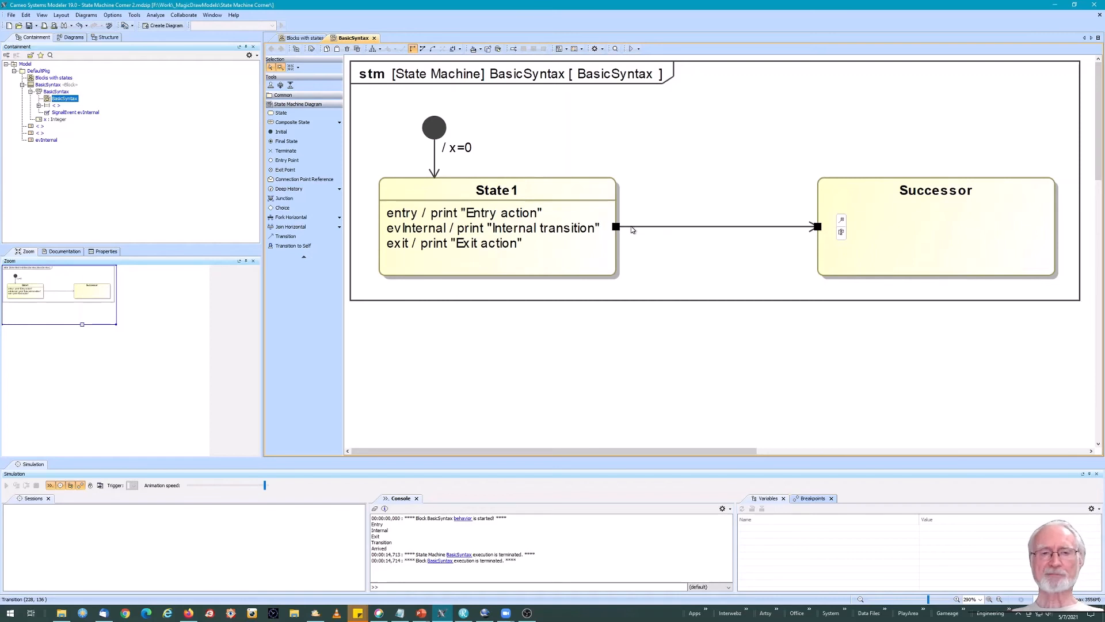
type("ev1")
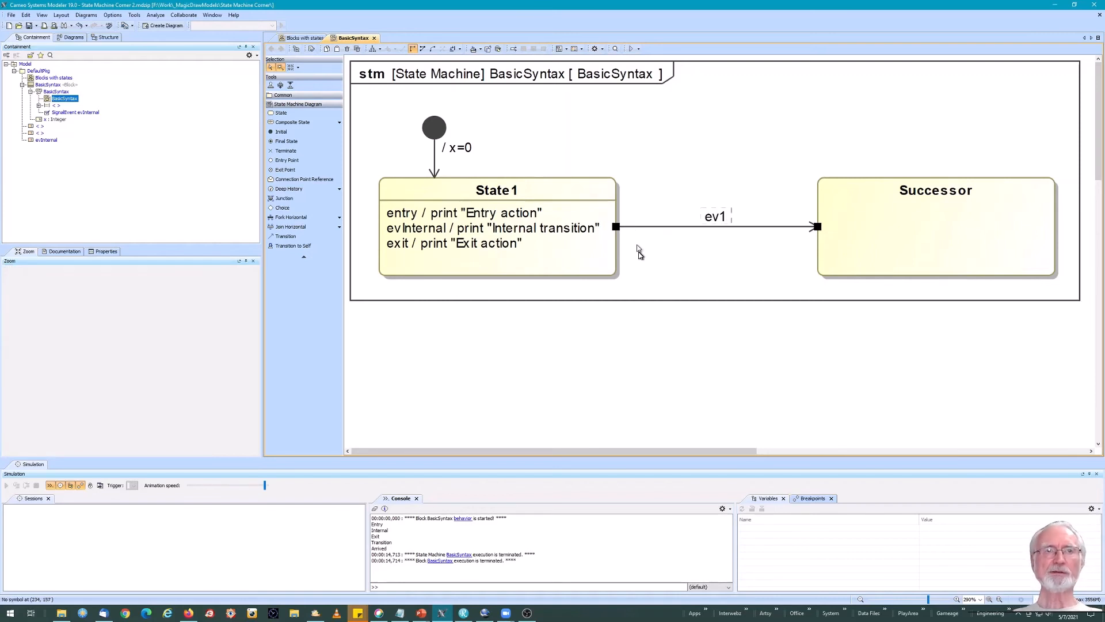
key("Return")
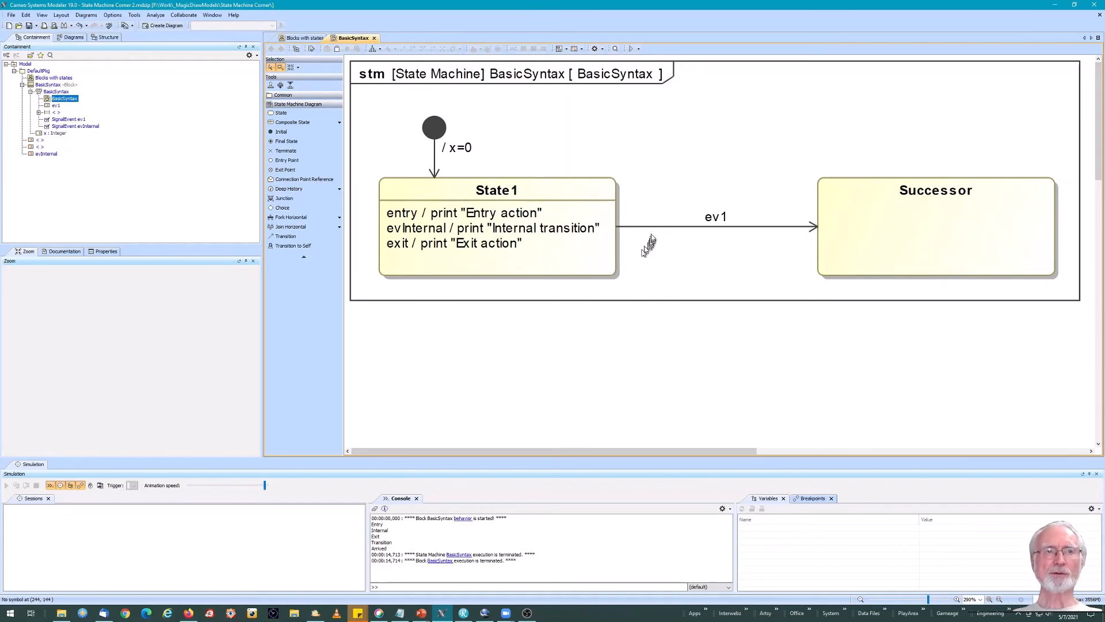
- Open the ev1 transition's specification and set its guard to x==0
double_click(654, 226)
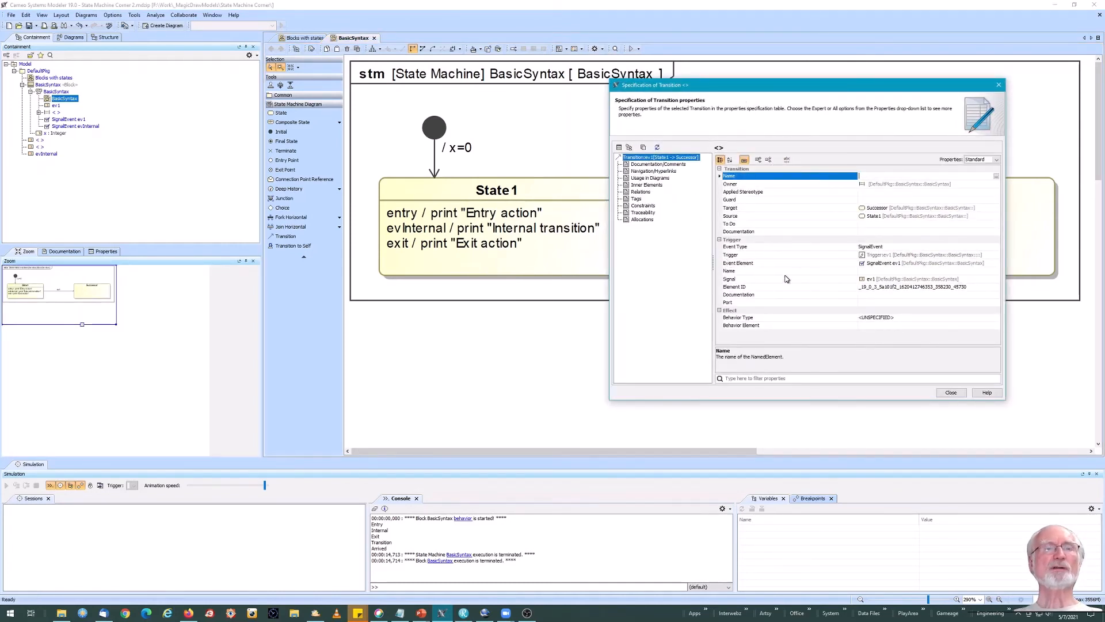
left_click(867, 200)
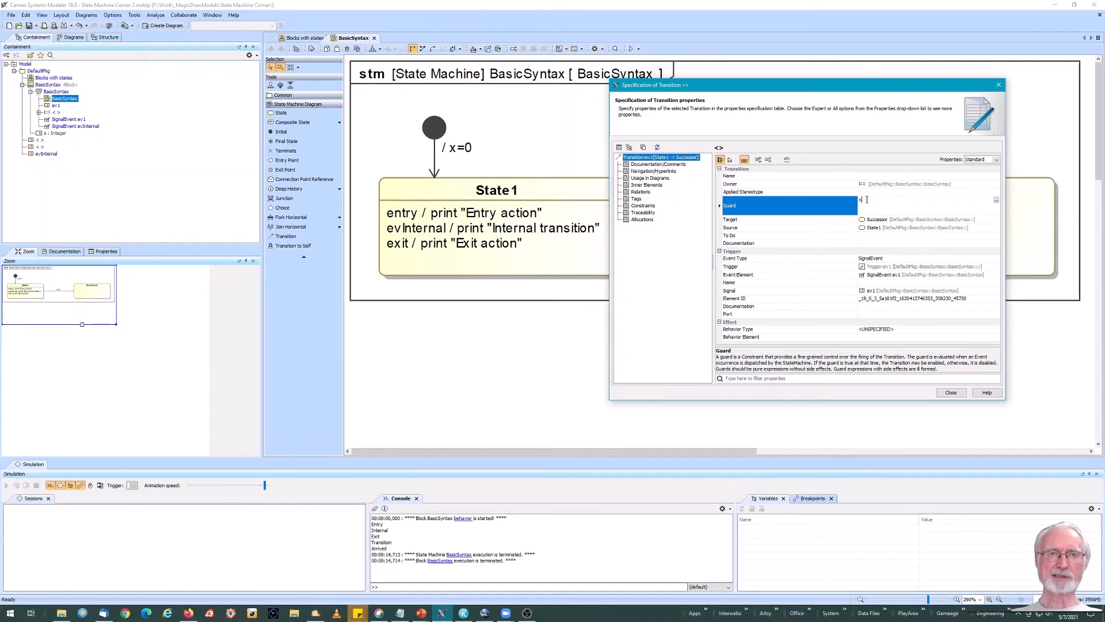
type("x==0")
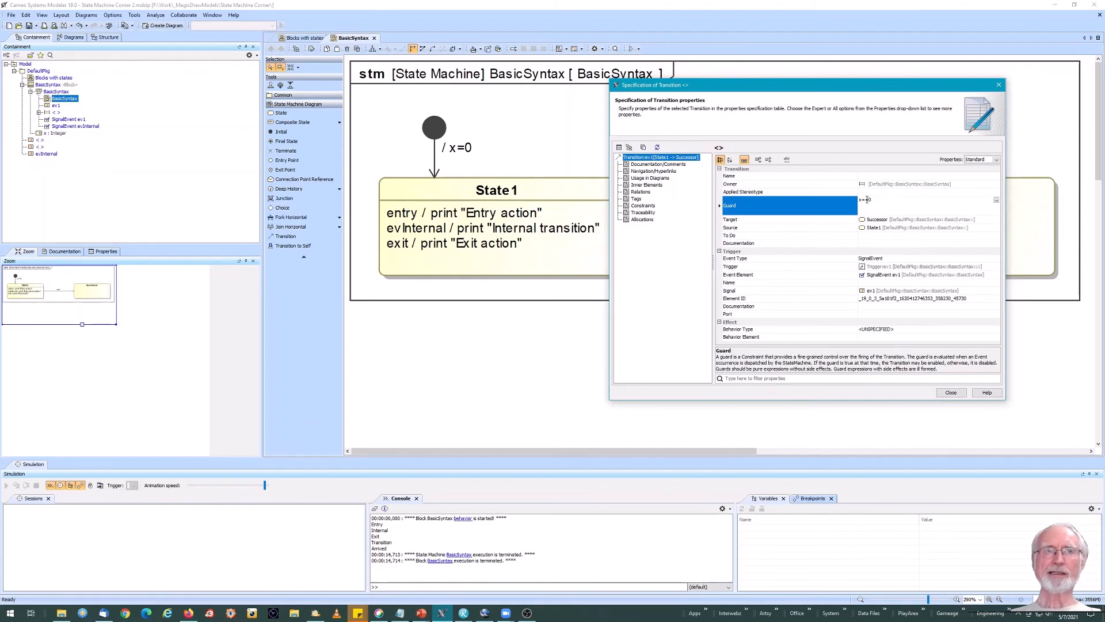
- Define the ev1 transition's effect as an OpaqueBehavior with the body print "Transition action", and move Successor farther from State1 to fit the label
left_click(871, 330)
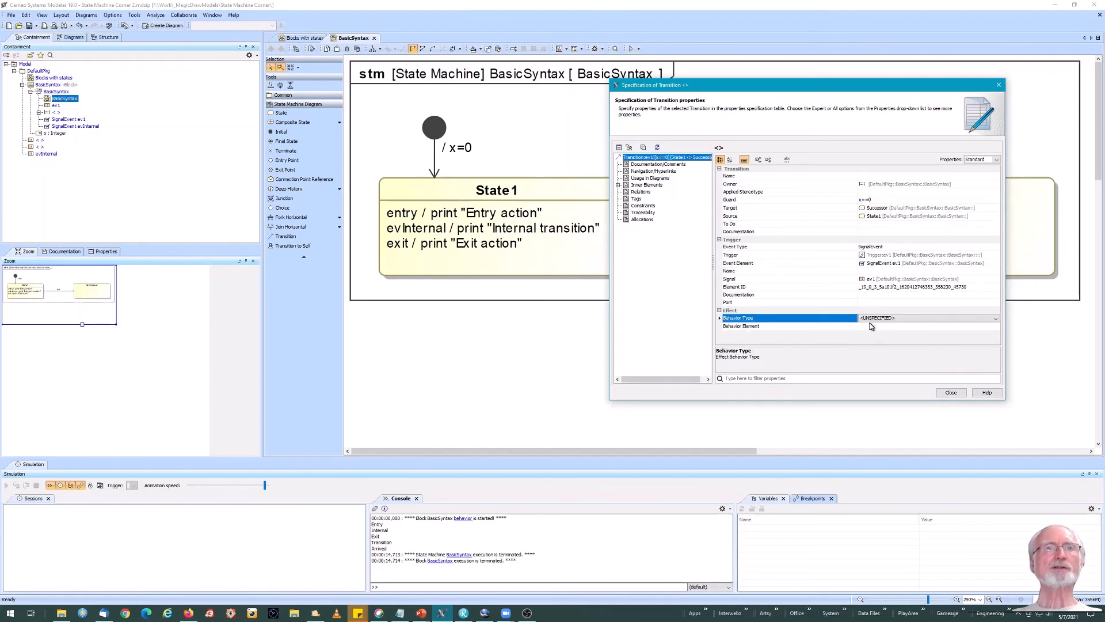
left_click(871, 319)
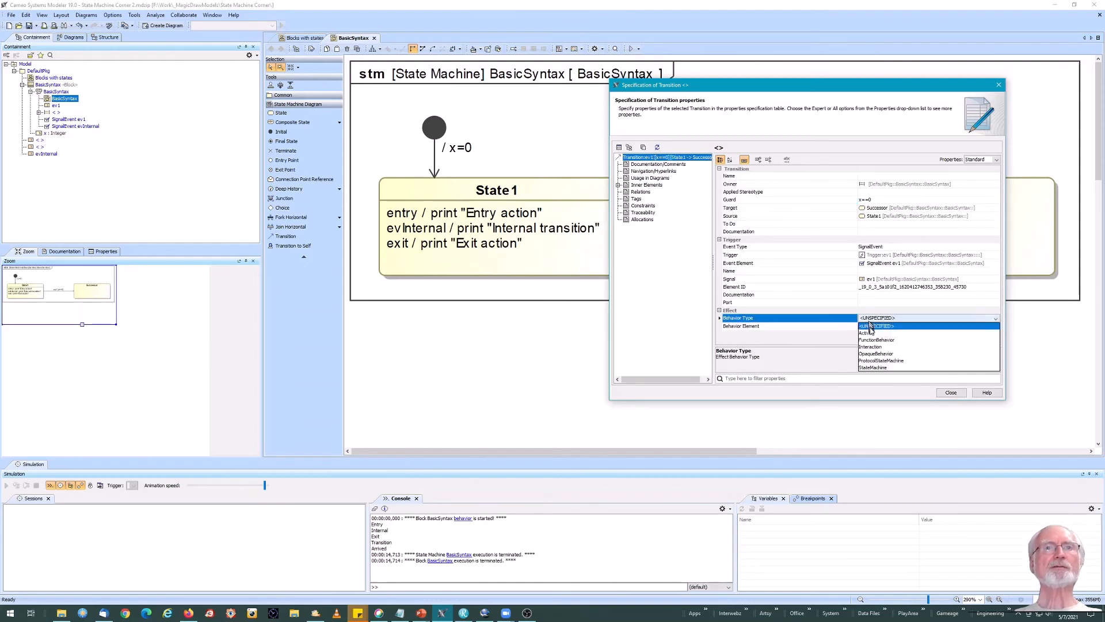
left_click(877, 353)
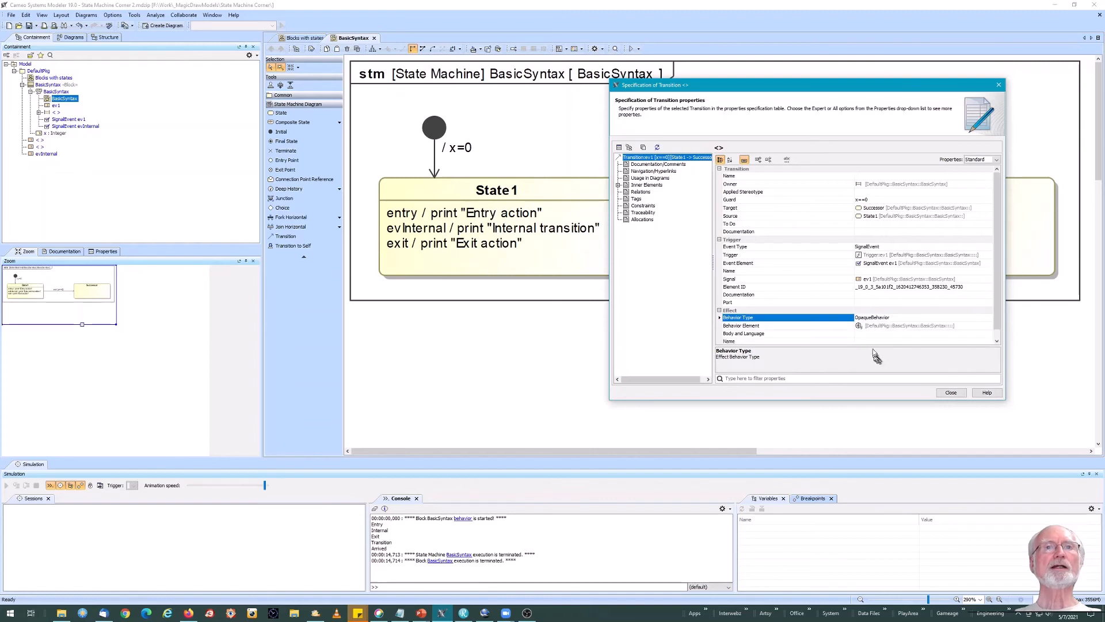
left_click(863, 325)
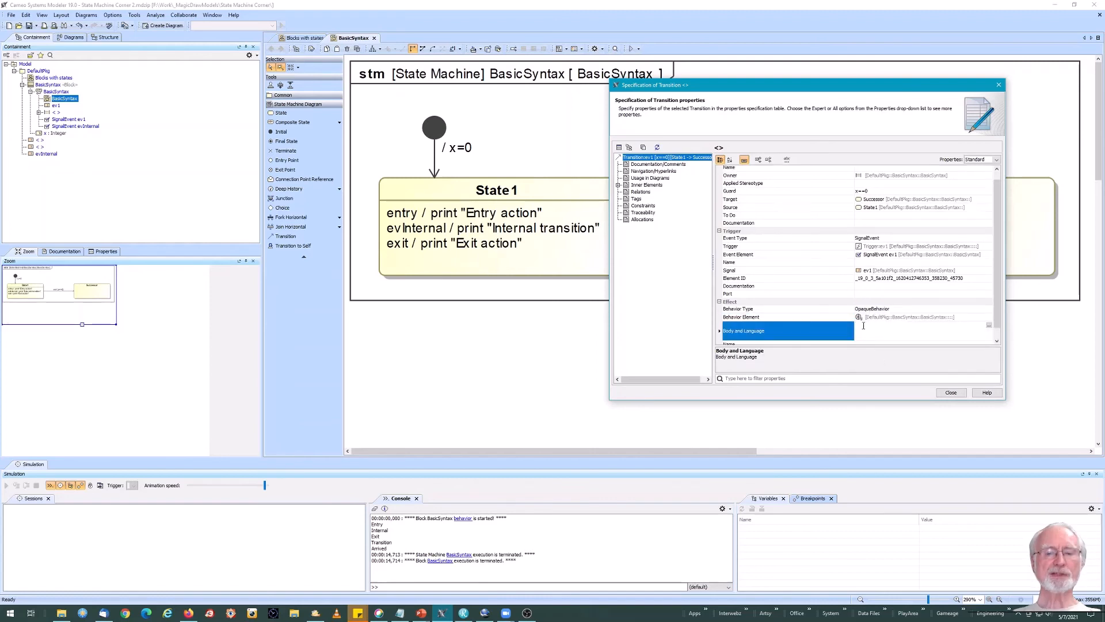
type("prin")
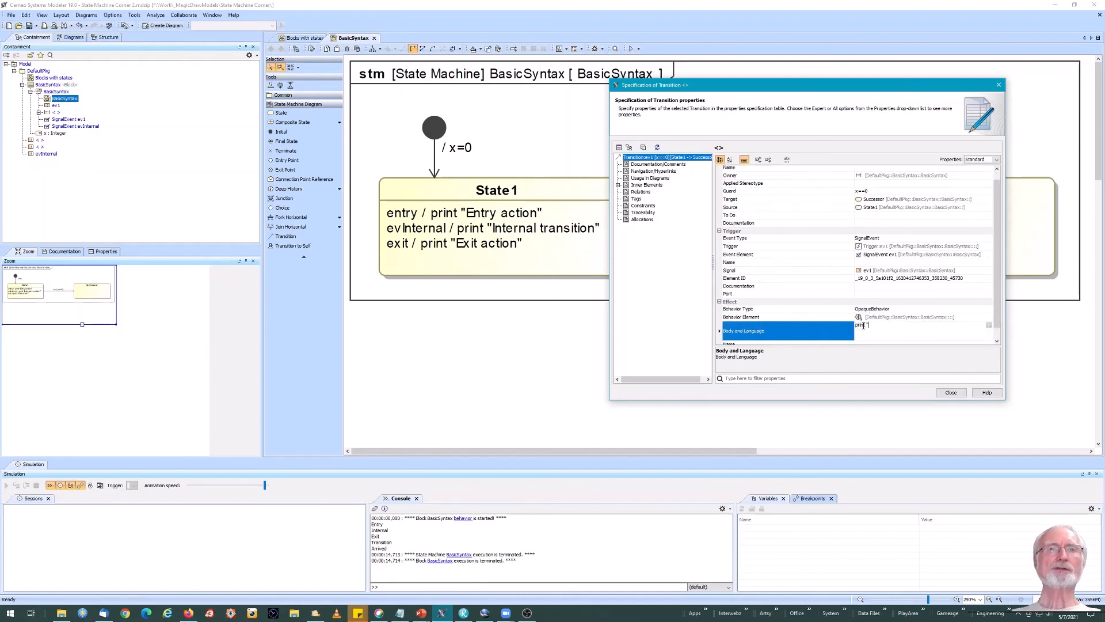
type("t \"Transition action")
left_click(947, 391)
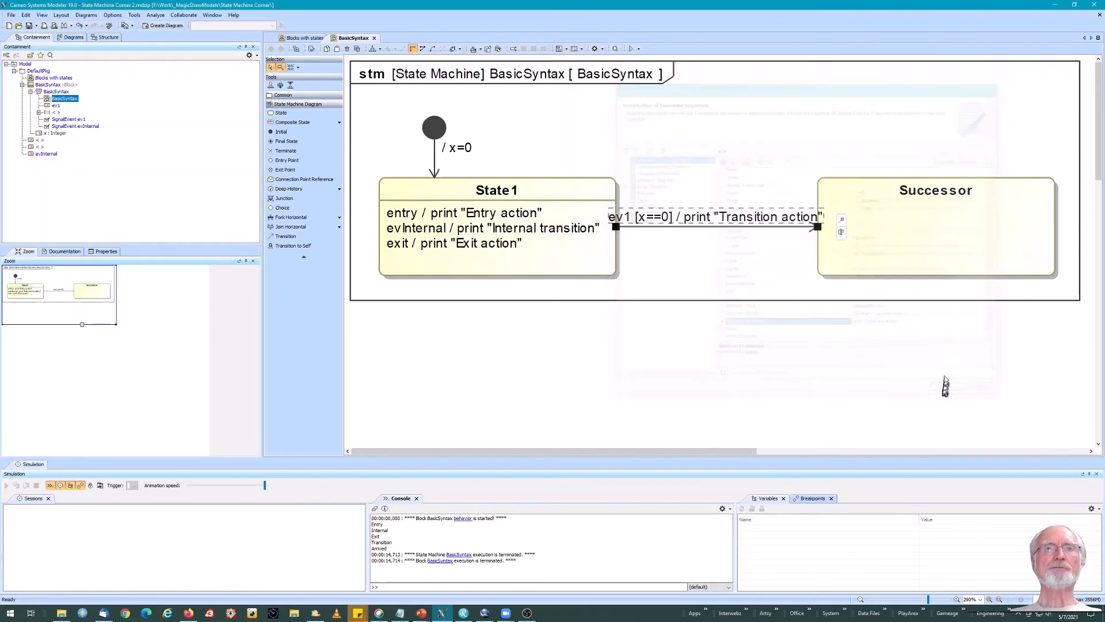
left_click_drag(927, 234, 952, 235)
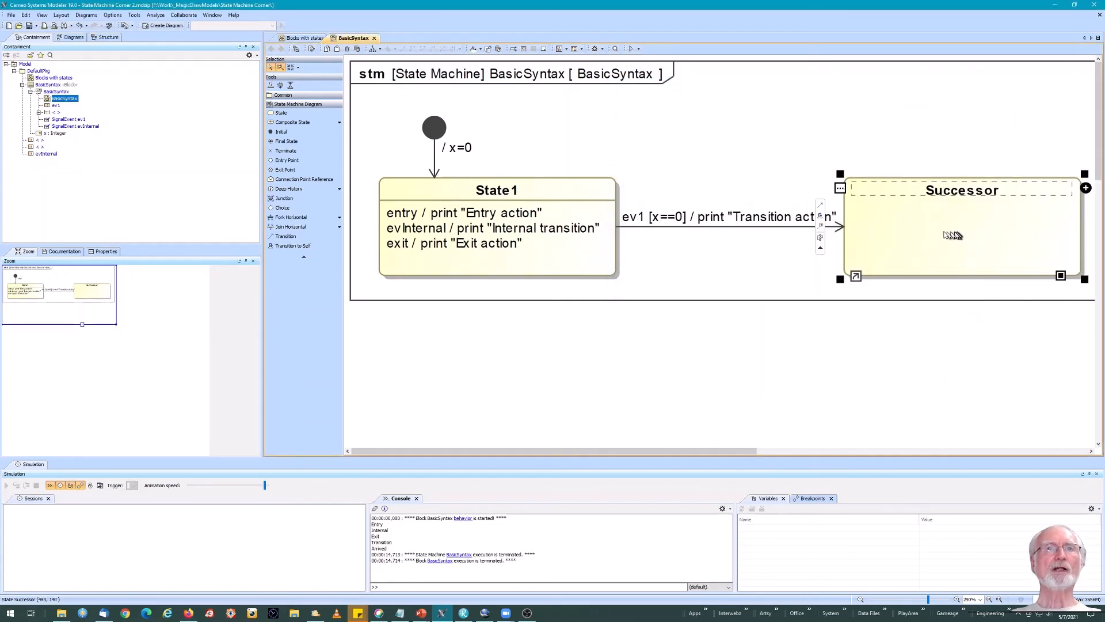
- Define the Successor state's entry behavior as an OpaqueBehavior with the body print "Arrived"
double_click(859, 208)
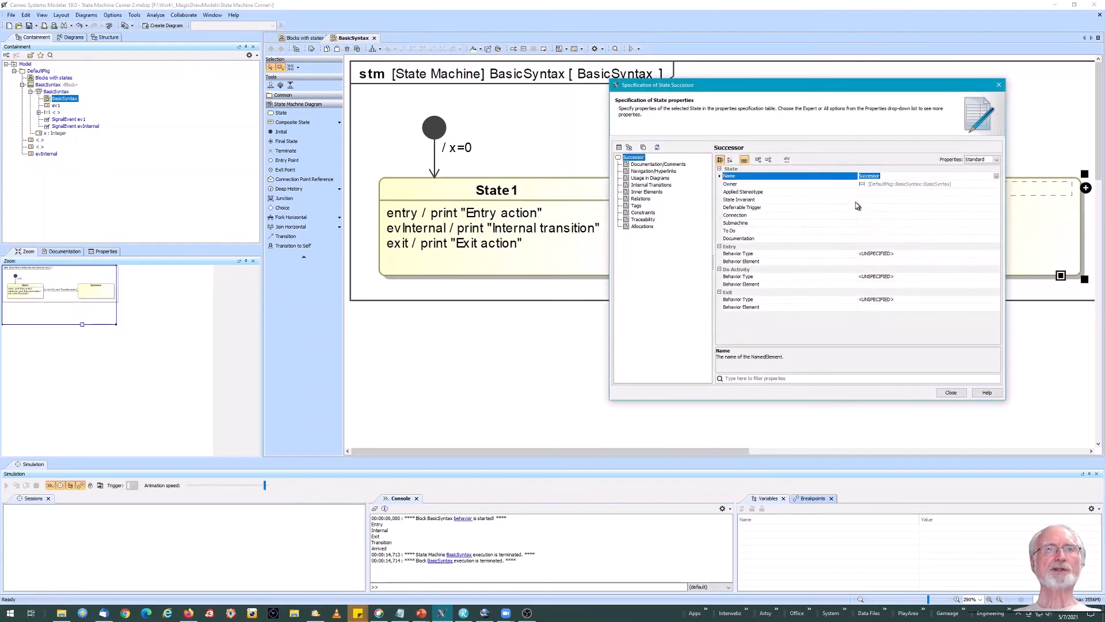
left_click(884, 254)
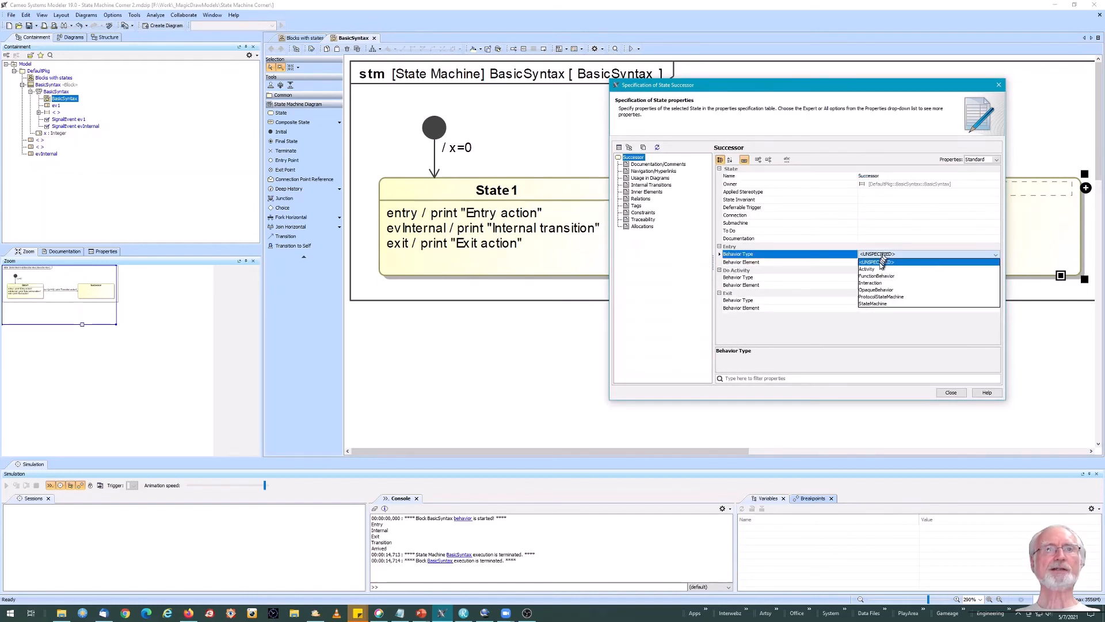
left_click(896, 290)
left_click(876, 276)
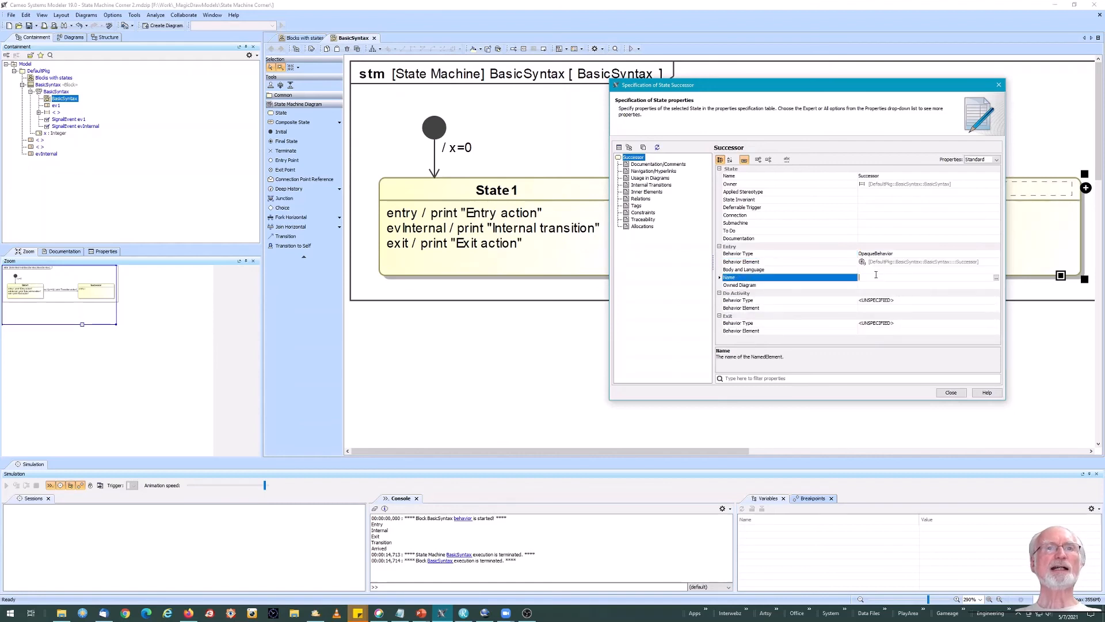
left_click(874, 269)
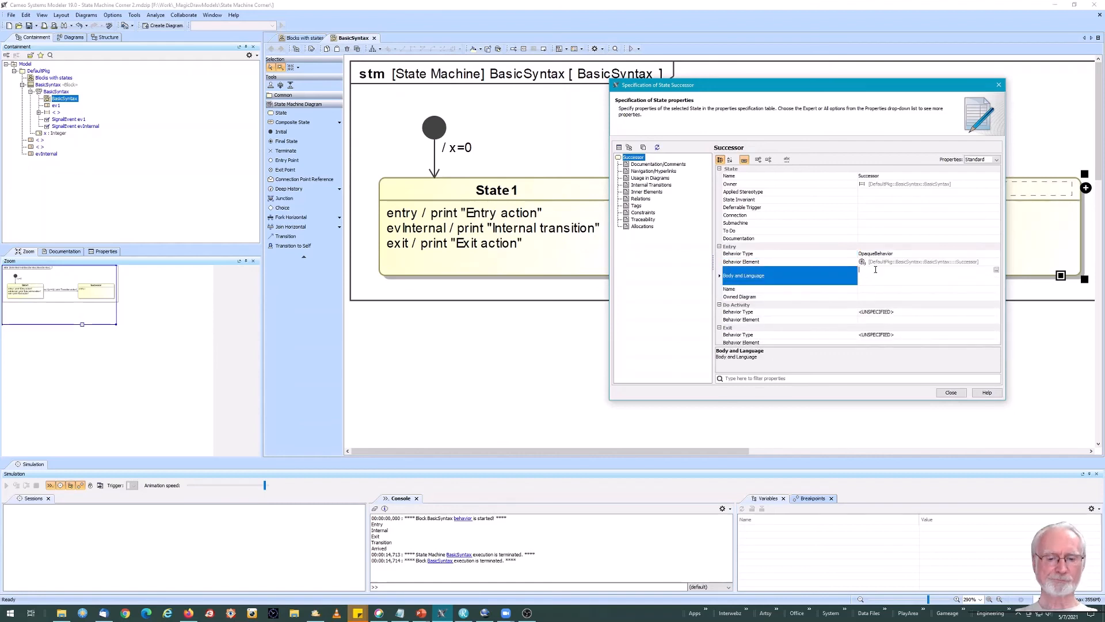
type("print \"A")
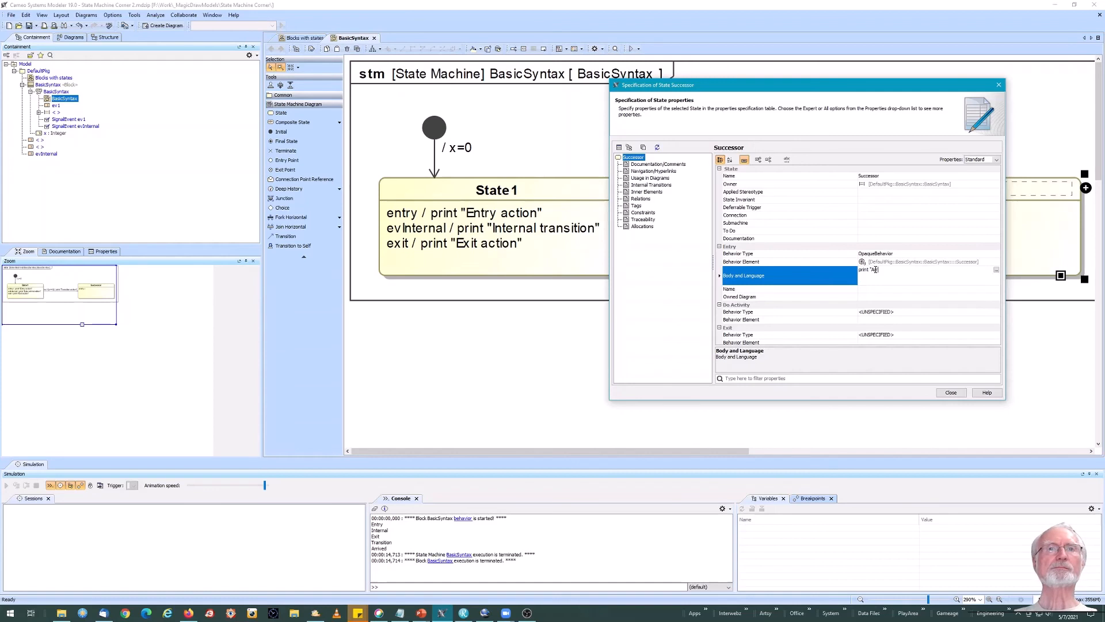
type("rrived\"")
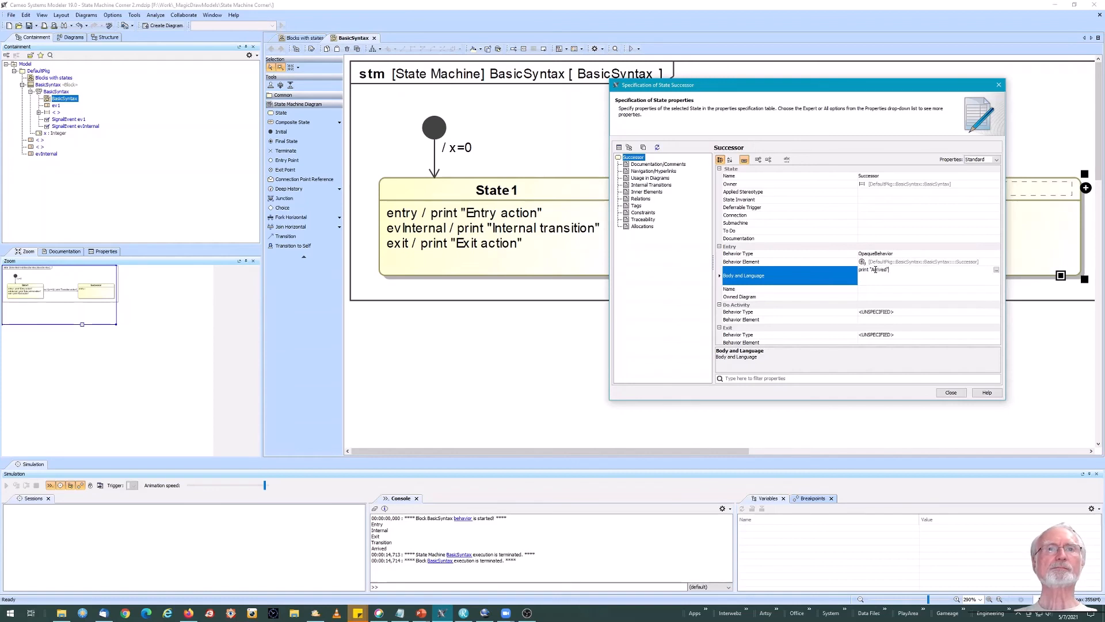
left_click(950, 391)
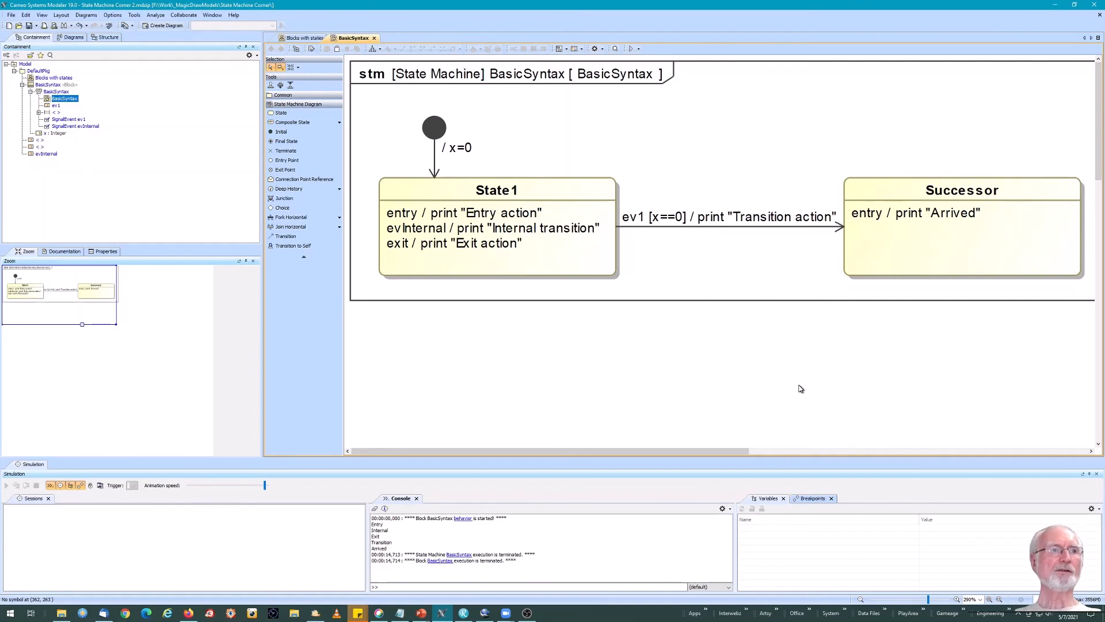
- Launch a simulation of the BasicSyntax diagram with its context, clear the old console output, and start the execution
right_click(574, 134)
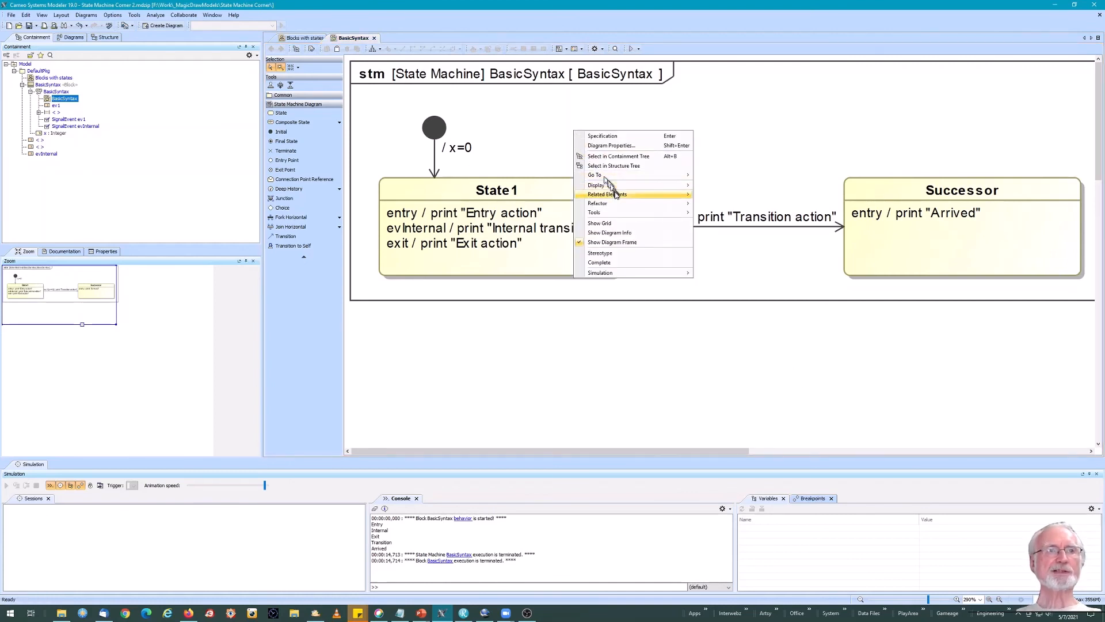
mouse_move(632, 274)
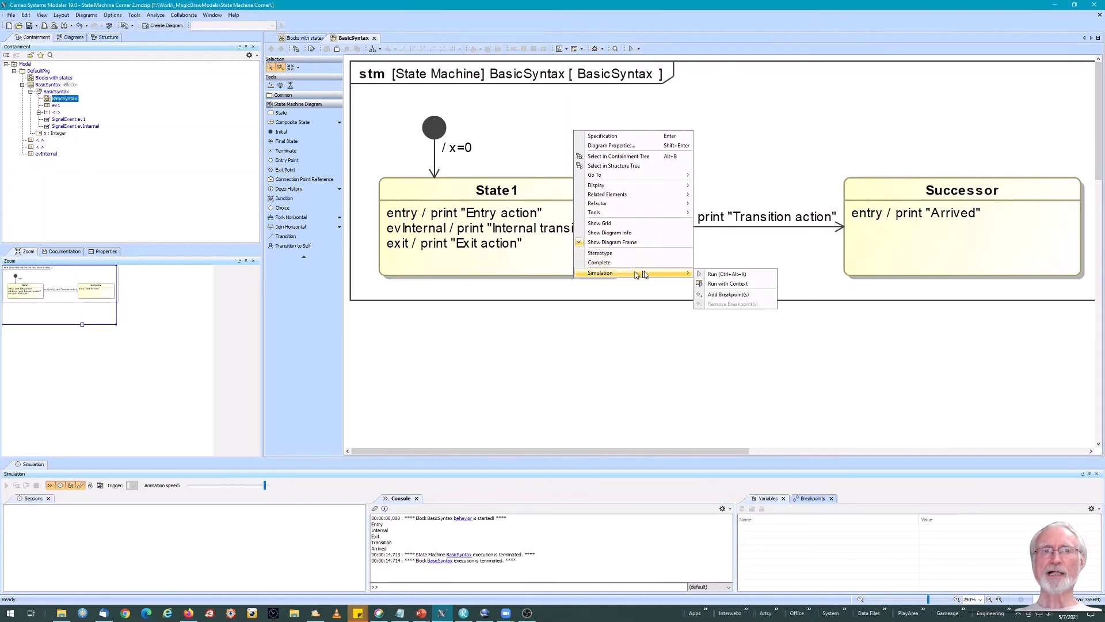
left_click(757, 286)
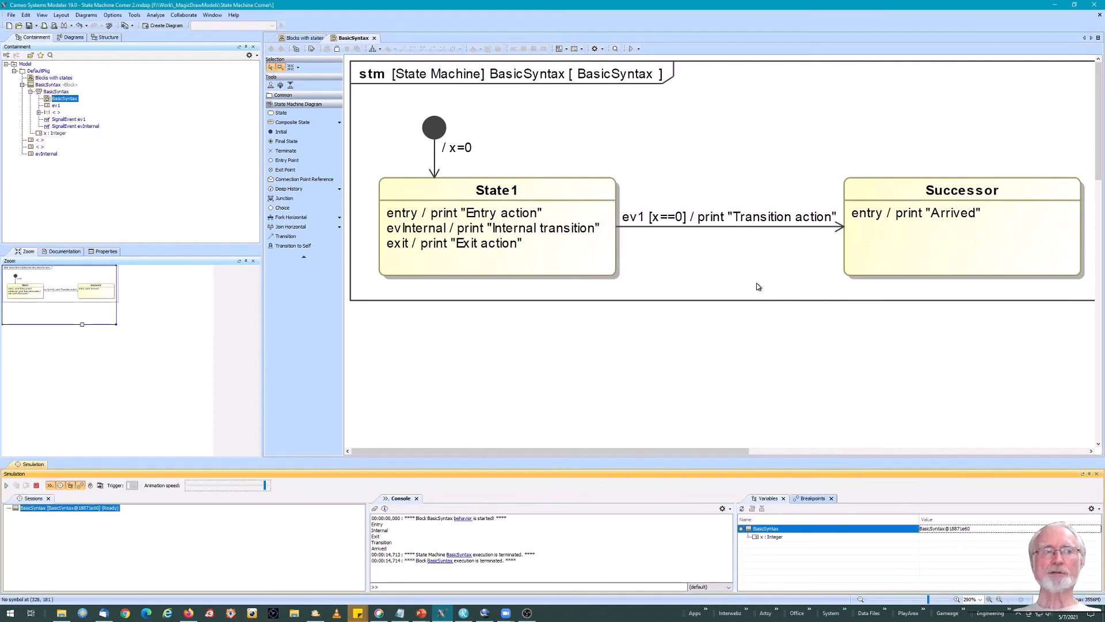
left_click(374, 508)
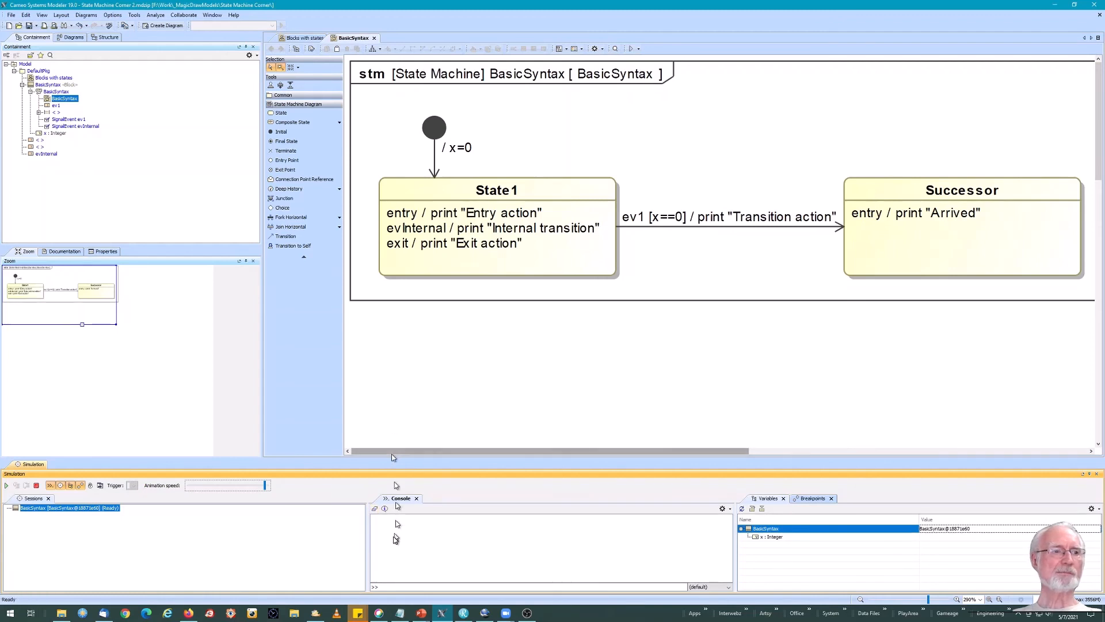
left_click(6, 485)
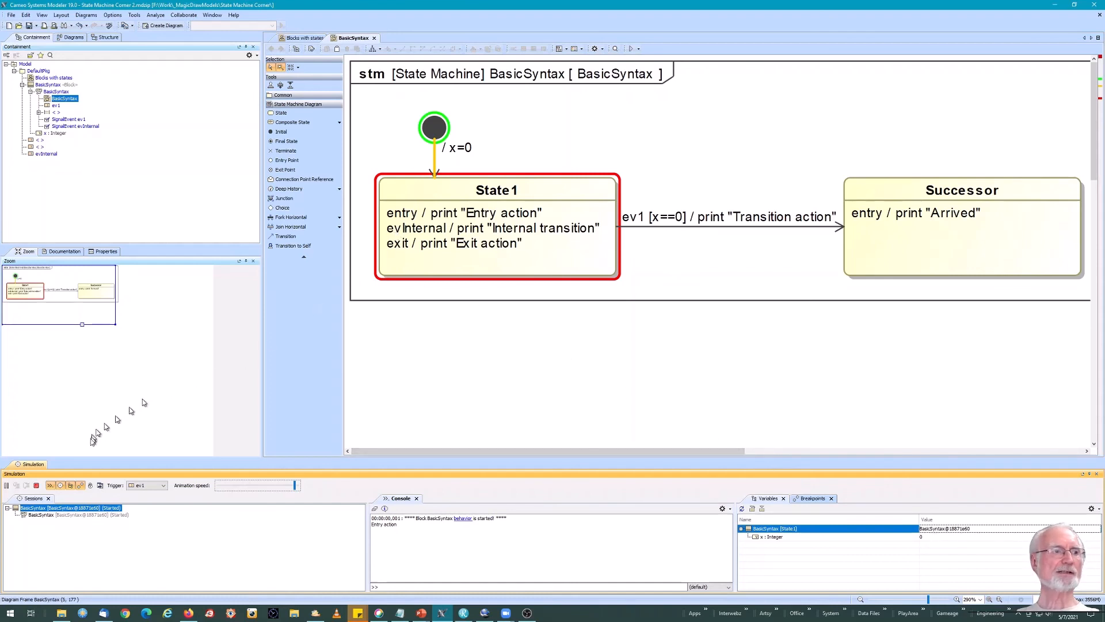
- Send the evInternal trigger and then the ev1 trigger to the running BasicSyntax simulation
left_click(148, 485)
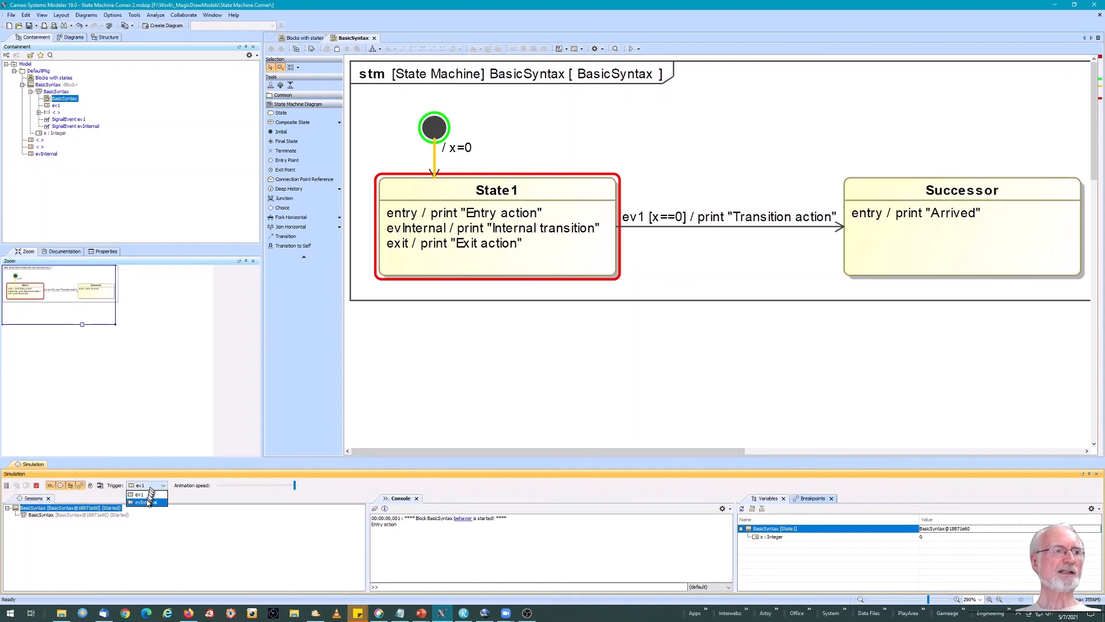
left_click(147, 502)
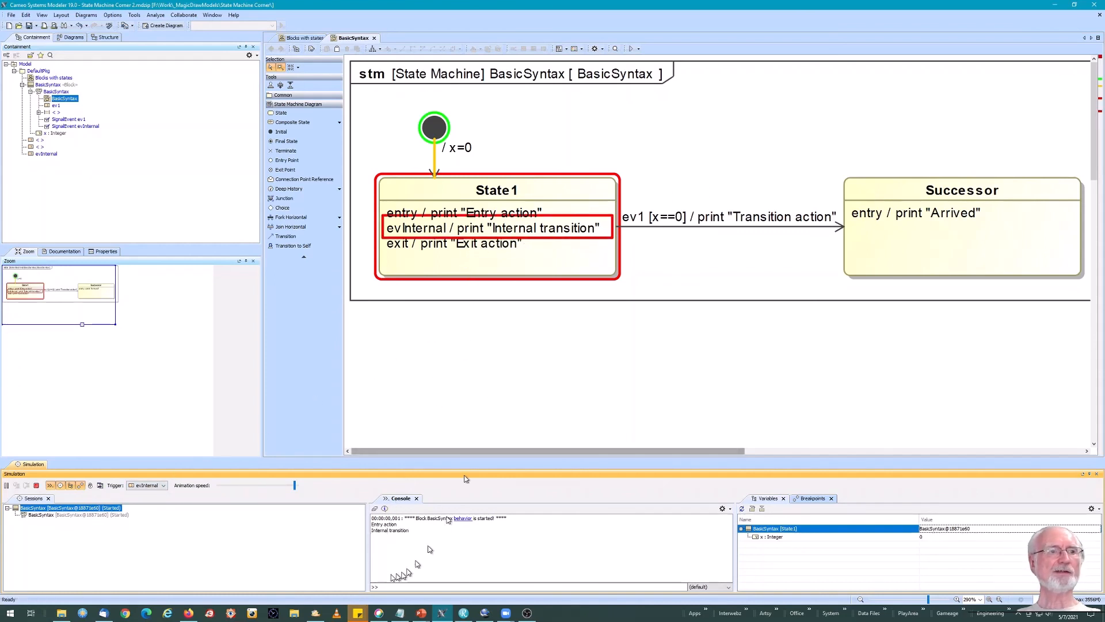
left_click(144, 486)
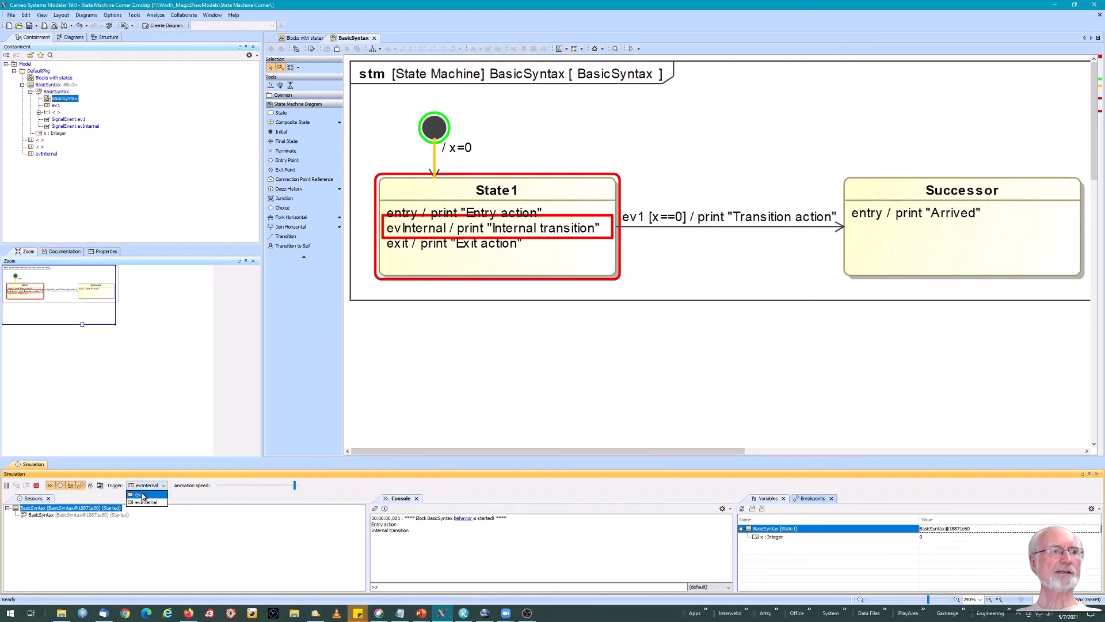
left_click(143, 495)
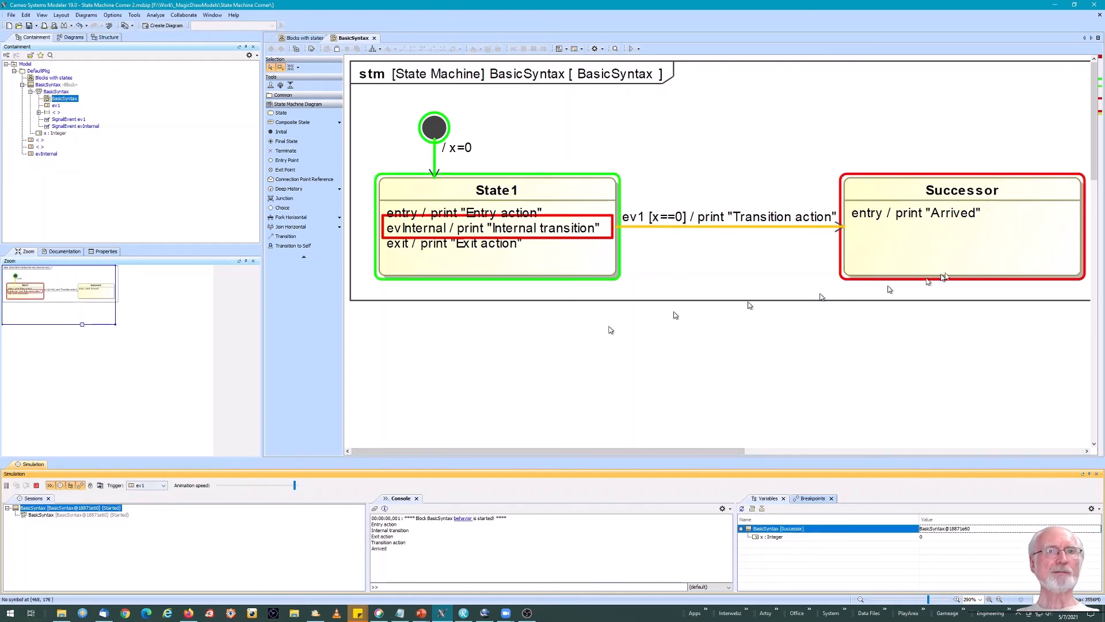